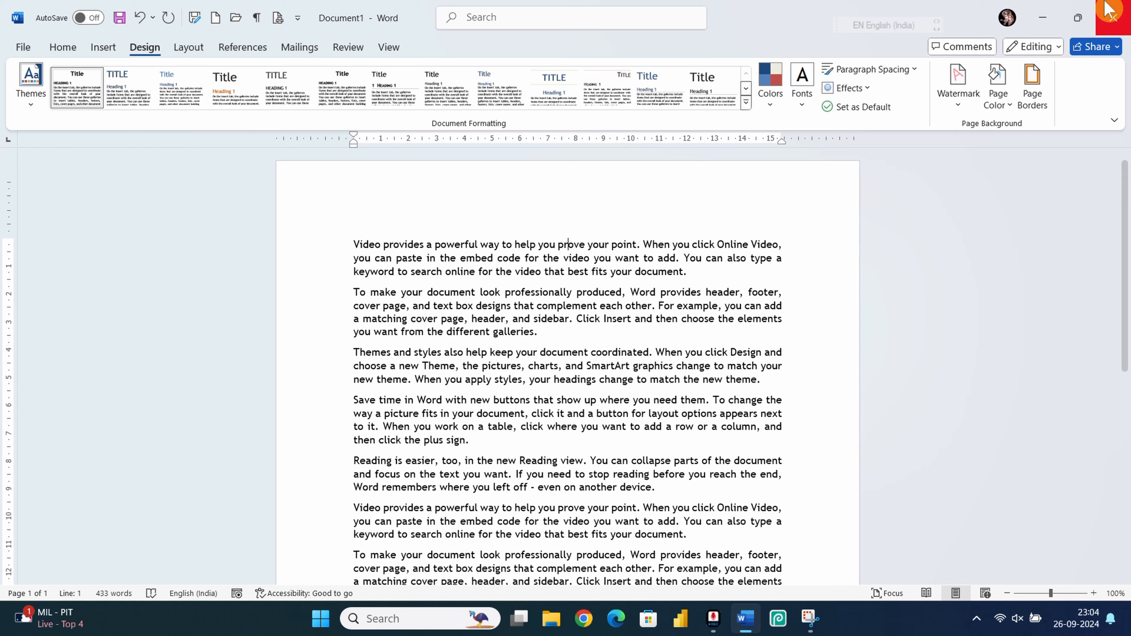
Step: Open the Watermark gallery on the Design tab to see the Confidential and Do Not Copy presets
{"action": "left_click", "coordinate": [959, 101]}
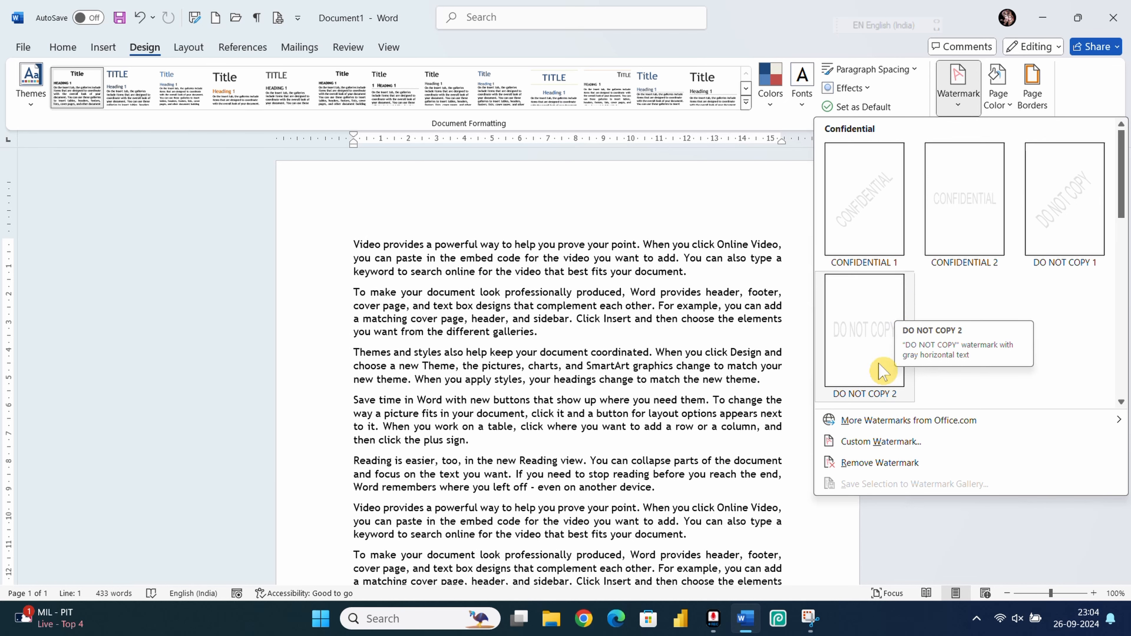
Step: In Custom Watermark, choose Text watermark with language English (India) after trying Hindi, and empty the text
{"action": "left_click", "coordinate": [870, 444]}
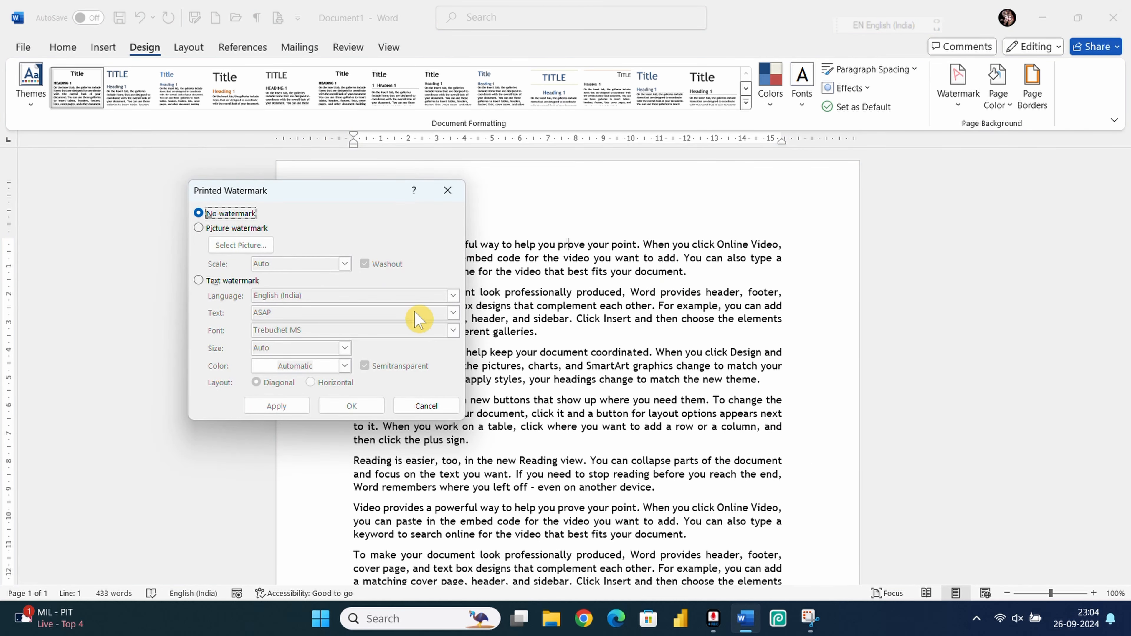
{"action": "left_click", "coordinate": [198, 280]}
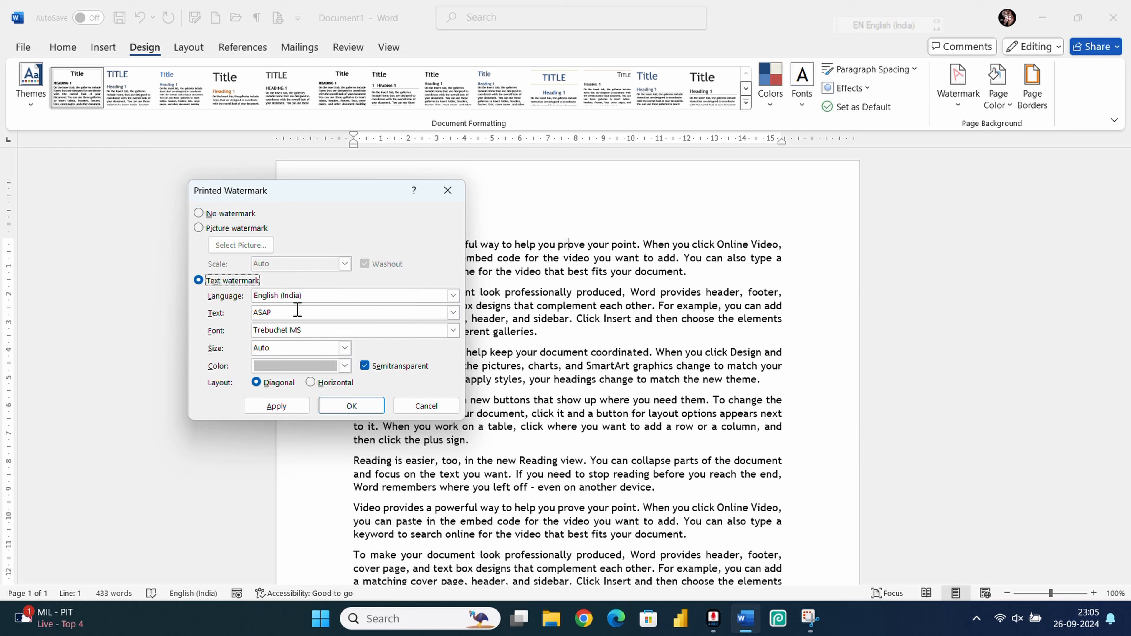
{"action": "left_click", "coordinate": [322, 296]}
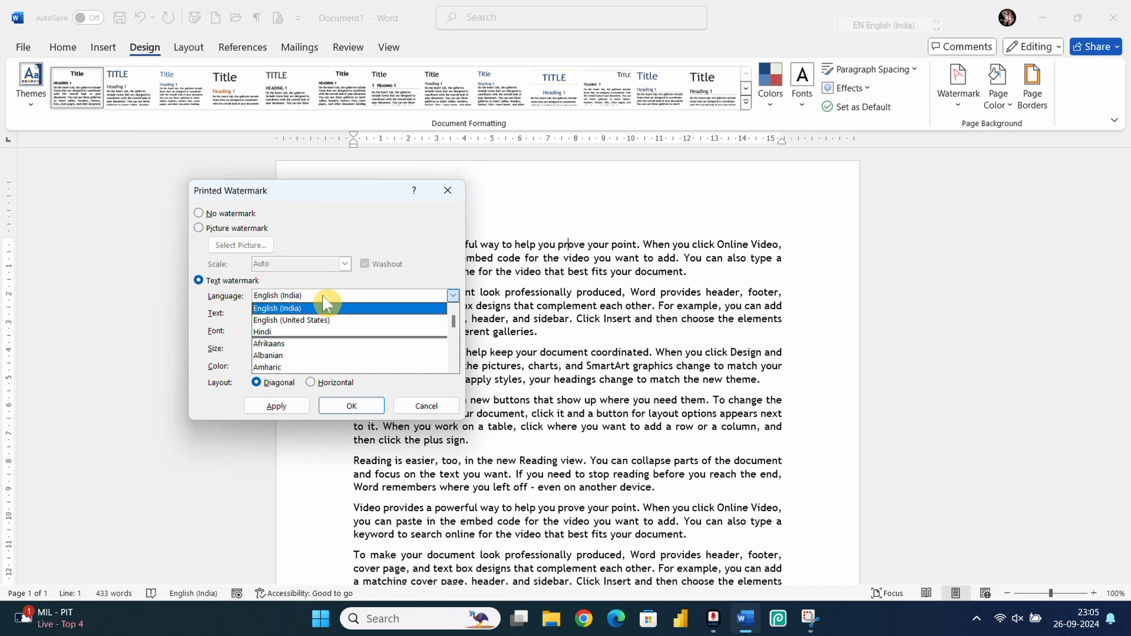
{"action": "left_click", "coordinate": [285, 331]}
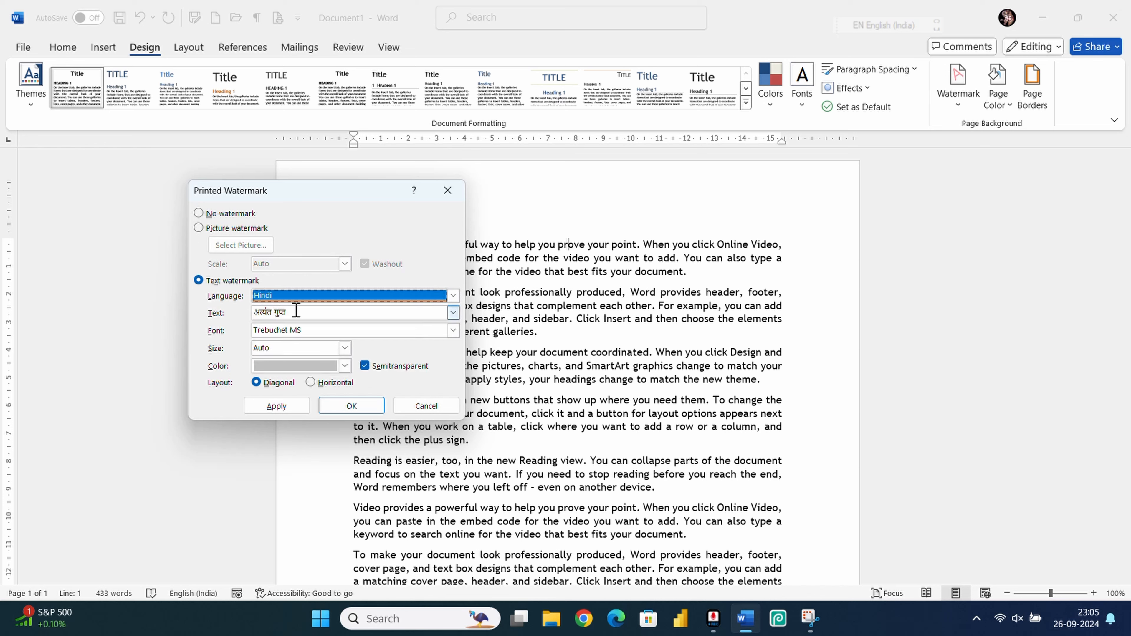
{"action": "left_click", "coordinate": [281, 296]}
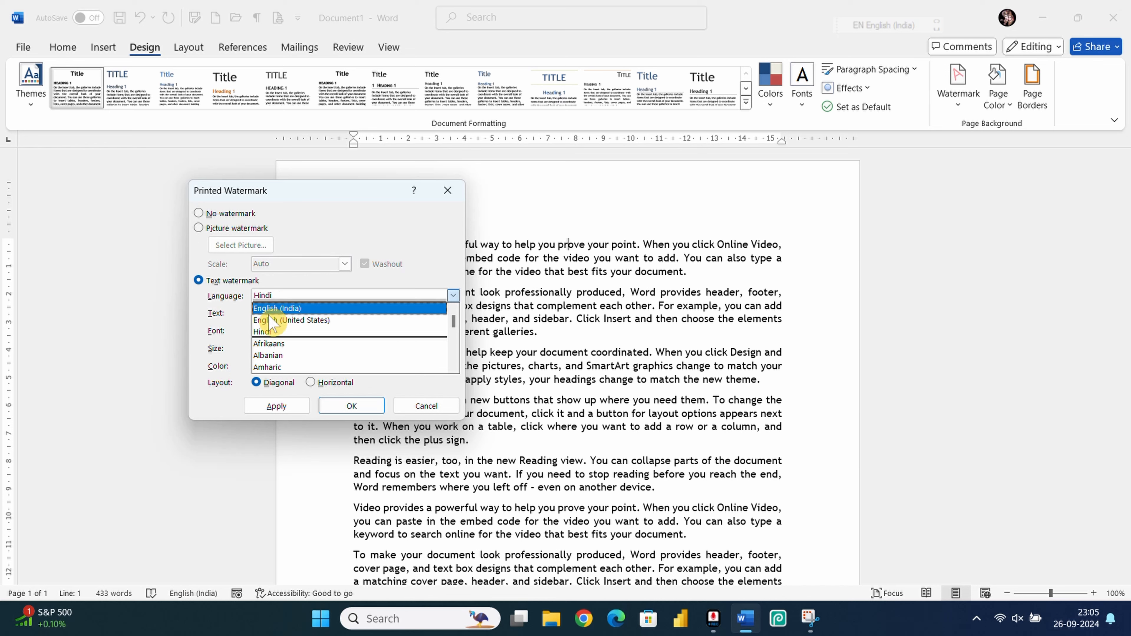
{"action": "left_click", "coordinate": [271, 309]}
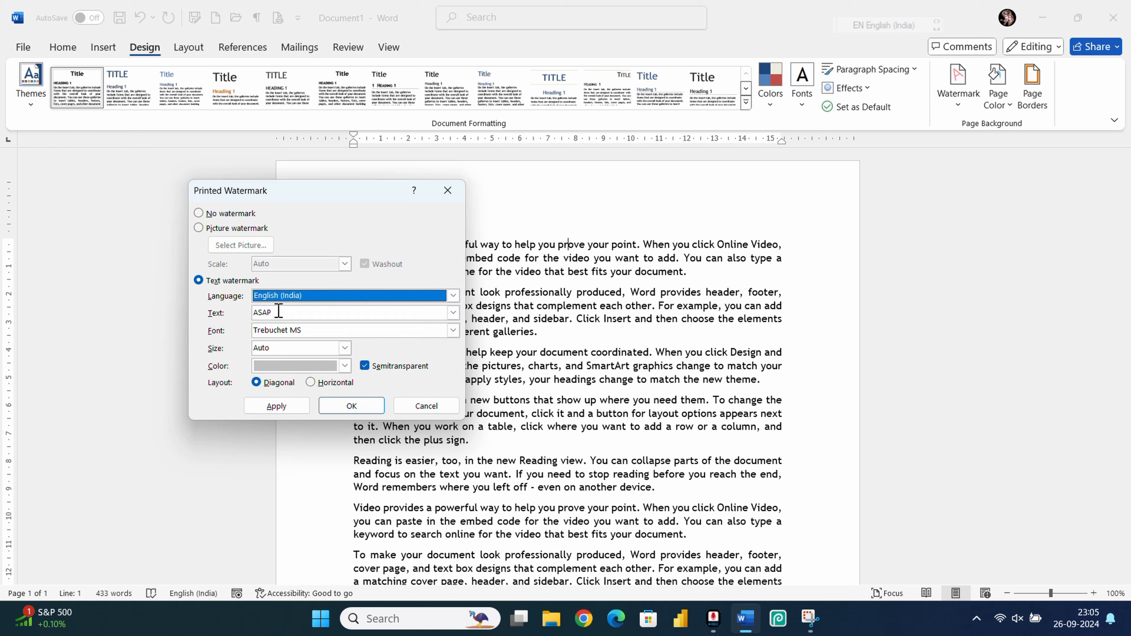
{"action": "left_click", "coordinate": [308, 314]}
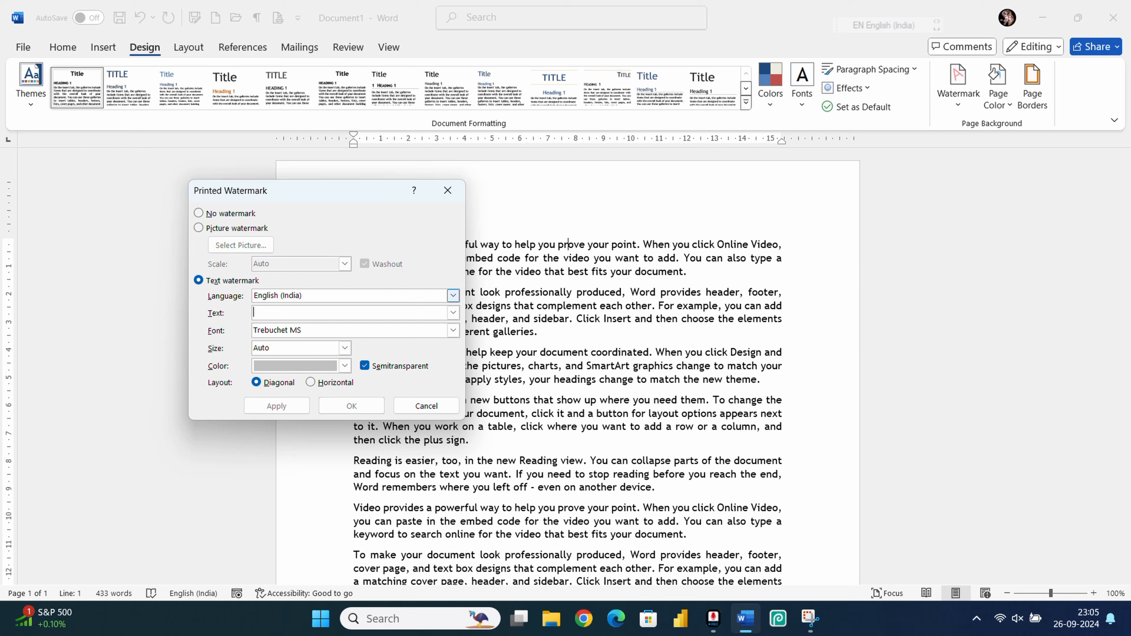
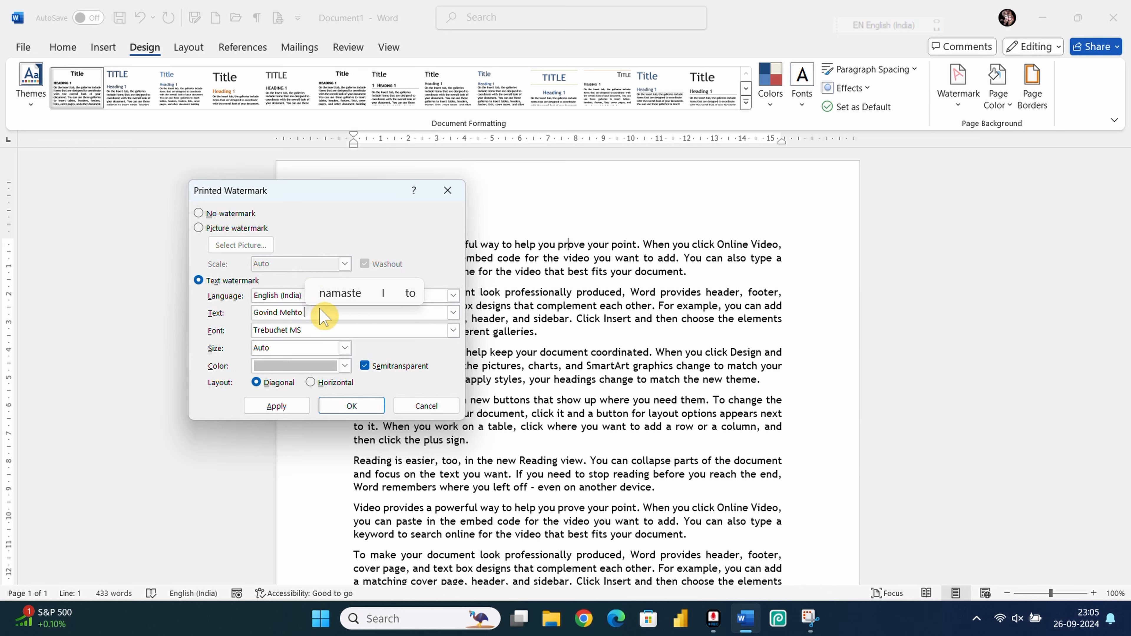
Step: Enter the person's full name as the watermark text, fix the typo, and use Tw Cen MT Condensed font
{"action": "left_click", "coordinate": [324, 332]}
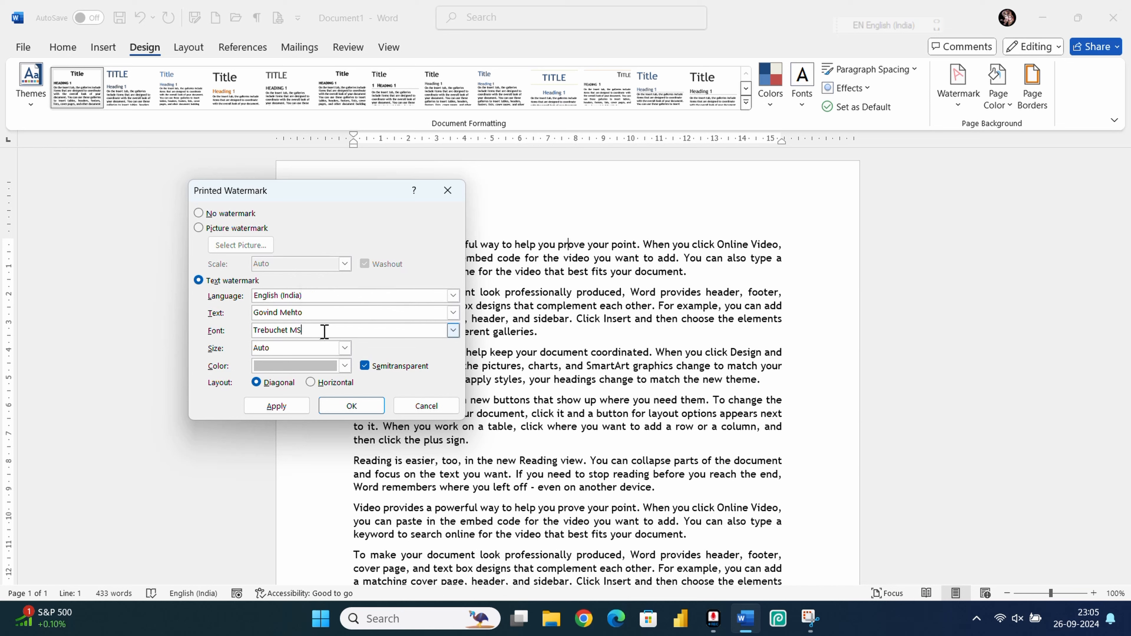
{"action": "left_click", "coordinate": [453, 330]}
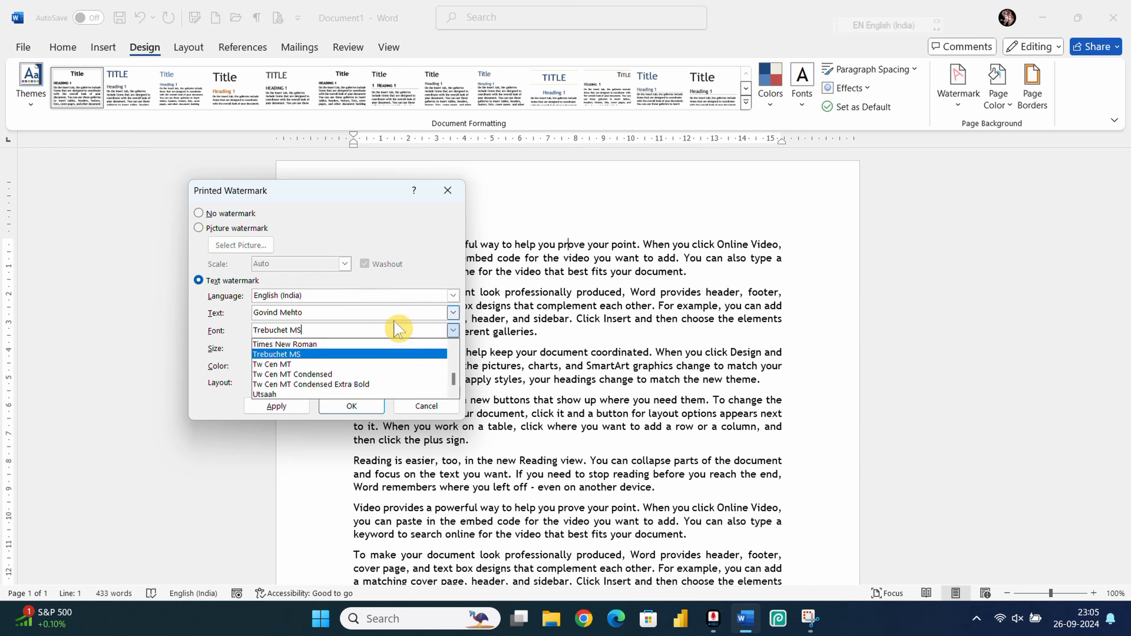
{"action": "left_click", "coordinate": [325, 376]}
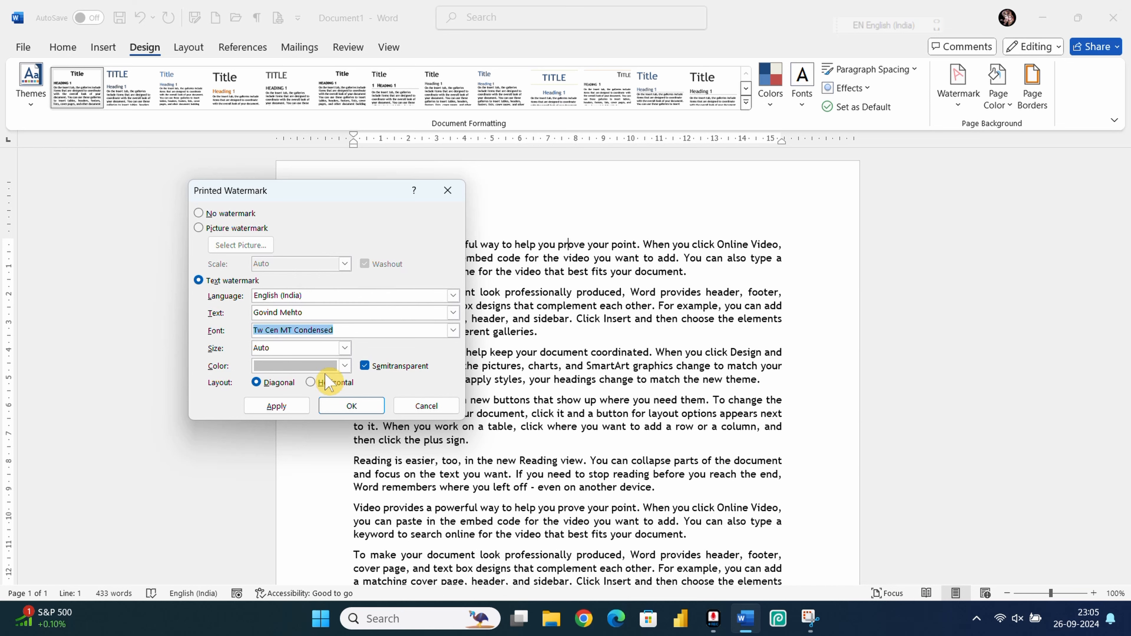
Step: Set the watermark size to 80 and apply it
{"action": "left_click", "coordinate": [344, 348]}
{"action": "scroll", "coordinate": [269, 391], "scroll_direction": "down", "scroll_amount": 3}
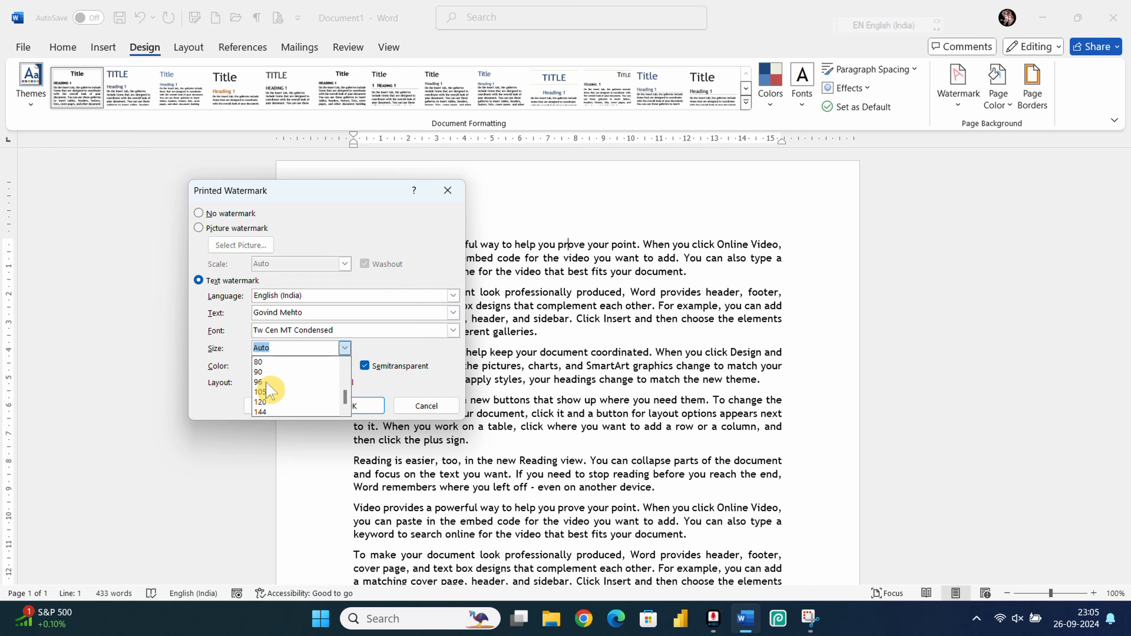
{"action": "left_click", "coordinate": [259, 362]}
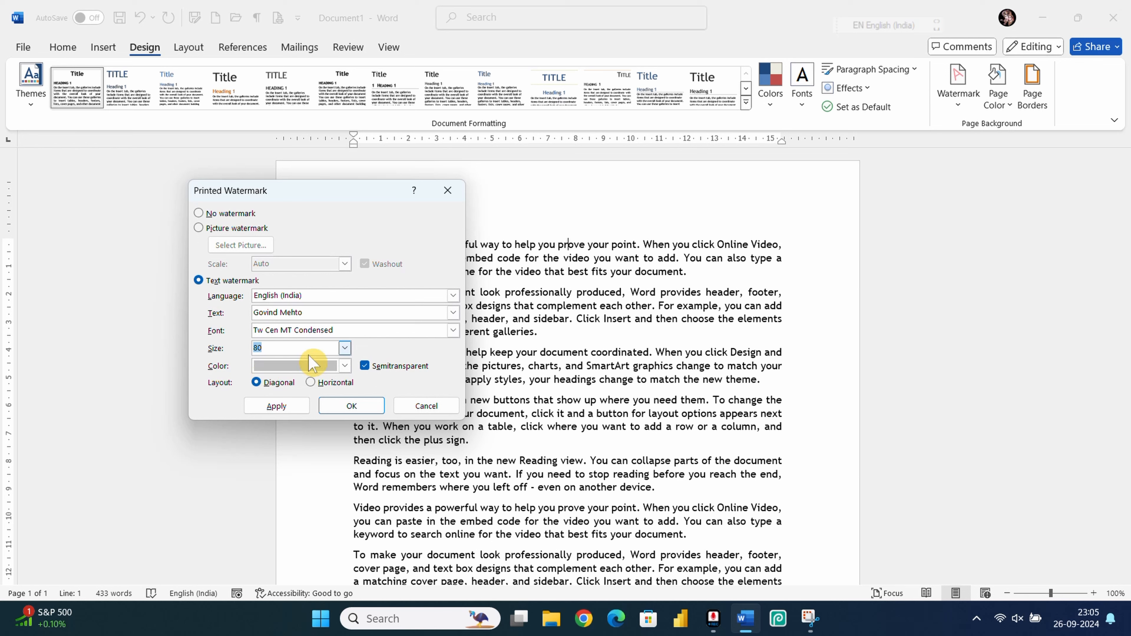
{"action": "left_click", "coordinate": [299, 410]}
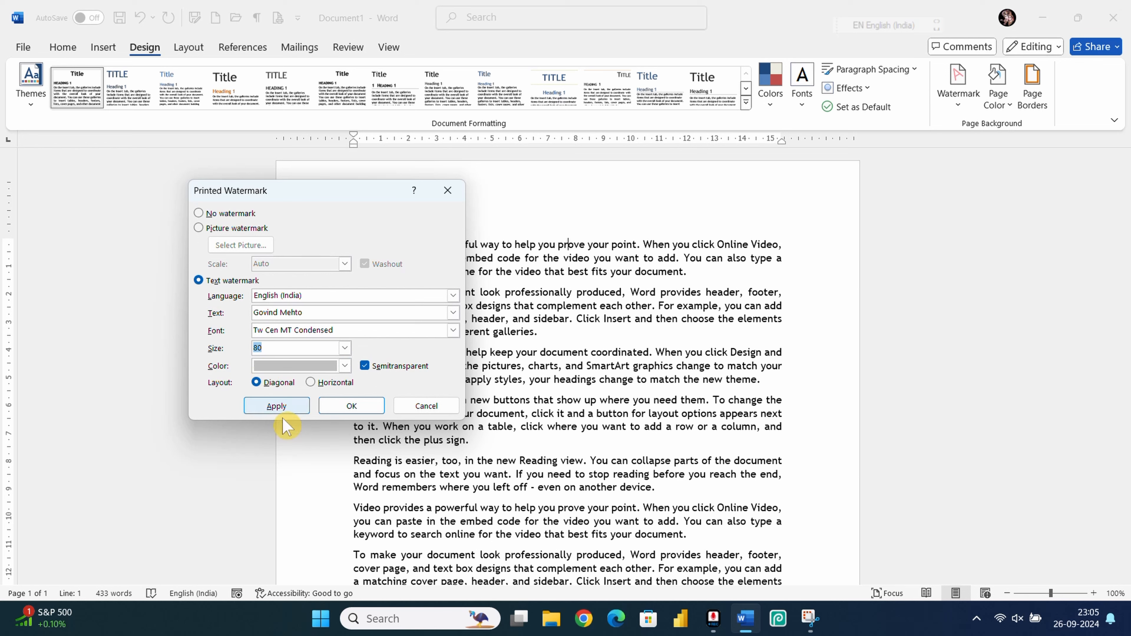
Step: Make the diagonal watermark red and semitransparent, and apply it to the page
{"action": "left_click", "coordinate": [344, 366]}
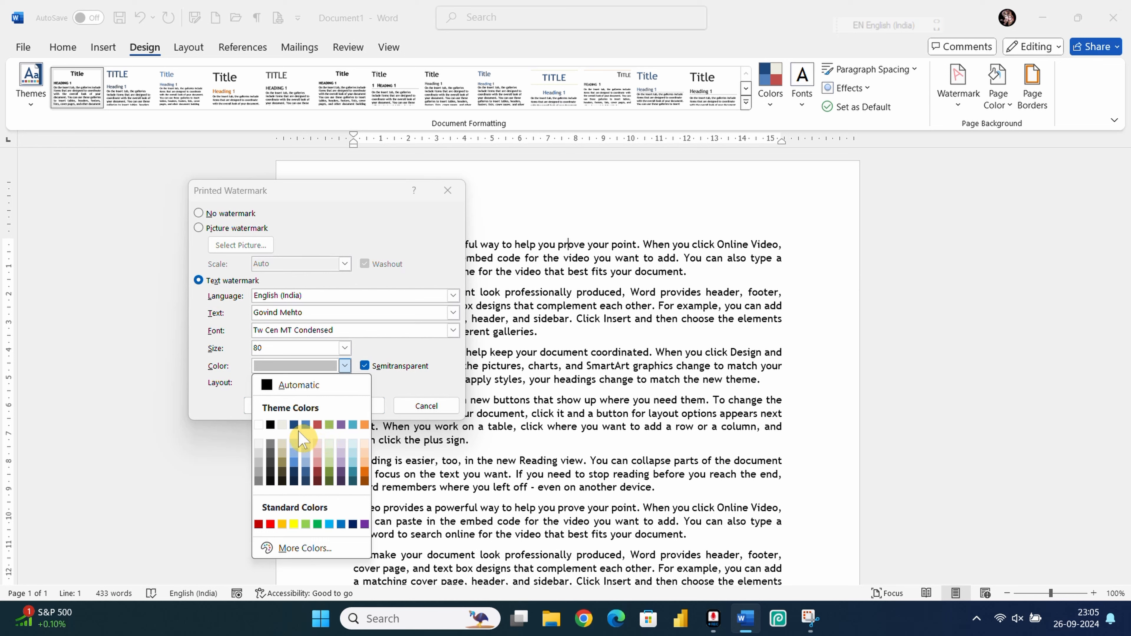
{"action": "left_click", "coordinate": [259, 524]}
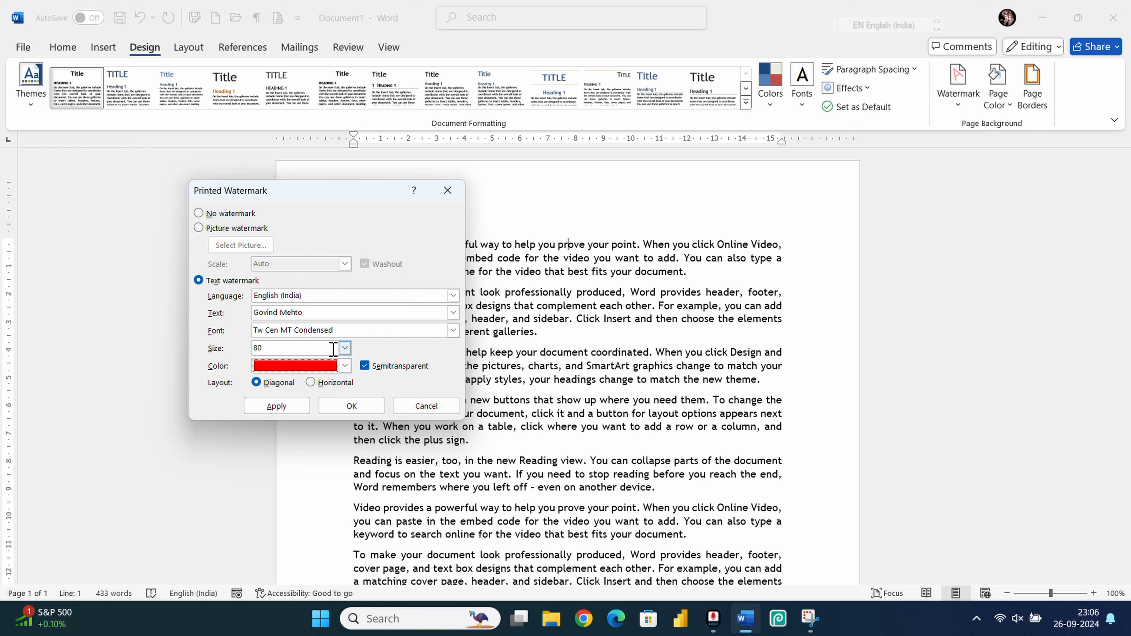
{"action": "left_click", "coordinate": [368, 367]}
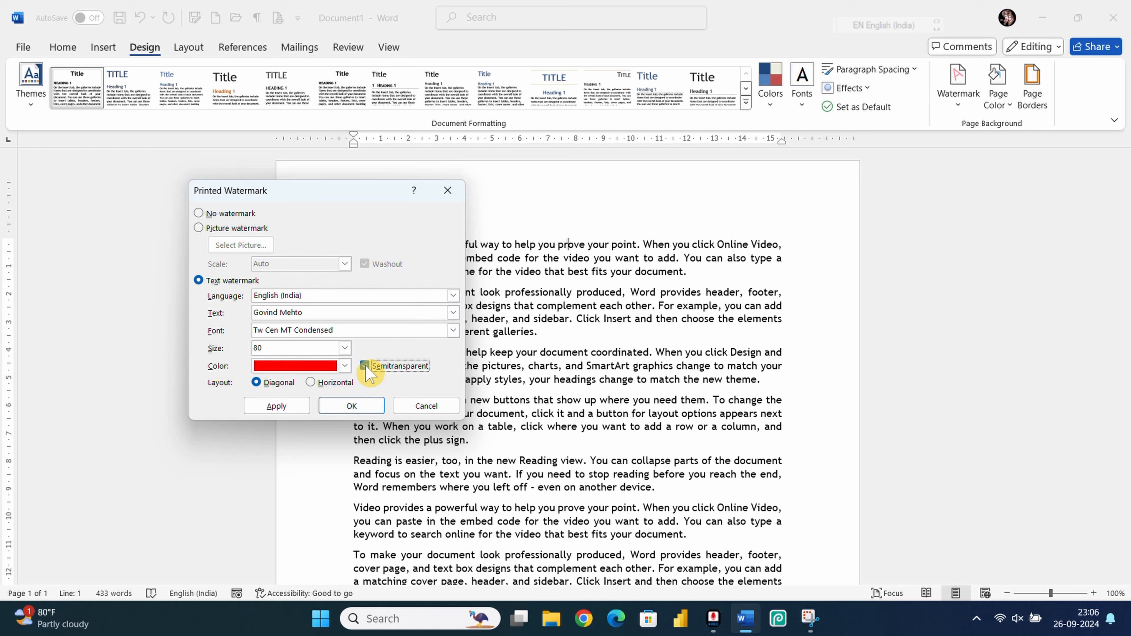
{"action": "left_click", "coordinate": [277, 405]}
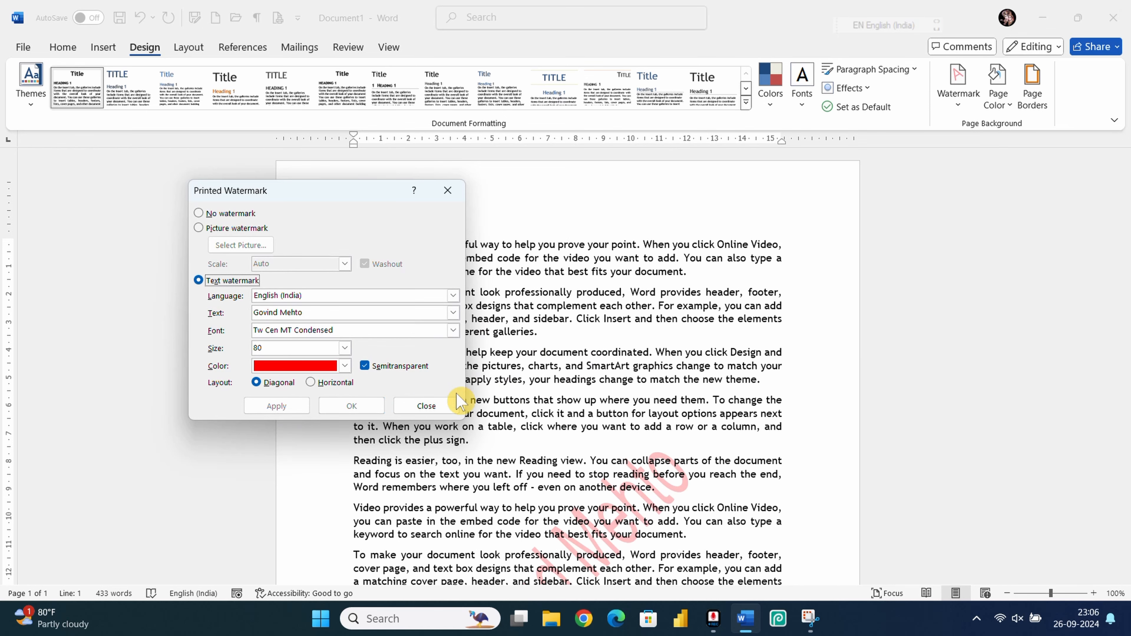
Step: Reopen the custom watermark settings and set the size back to Auto, applying it
{"action": "left_click", "coordinate": [448, 191]}
{"action": "scroll", "coordinate": [537, 357], "scroll_direction": "down", "scroll_amount": 7}
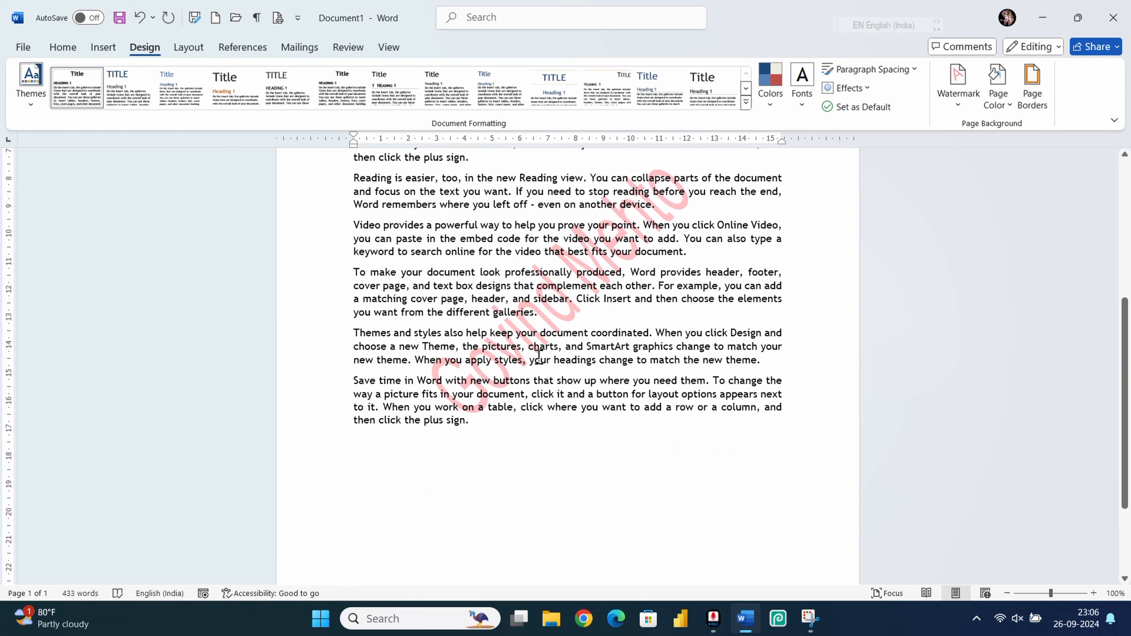
{"action": "left_click", "coordinate": [962, 108]}
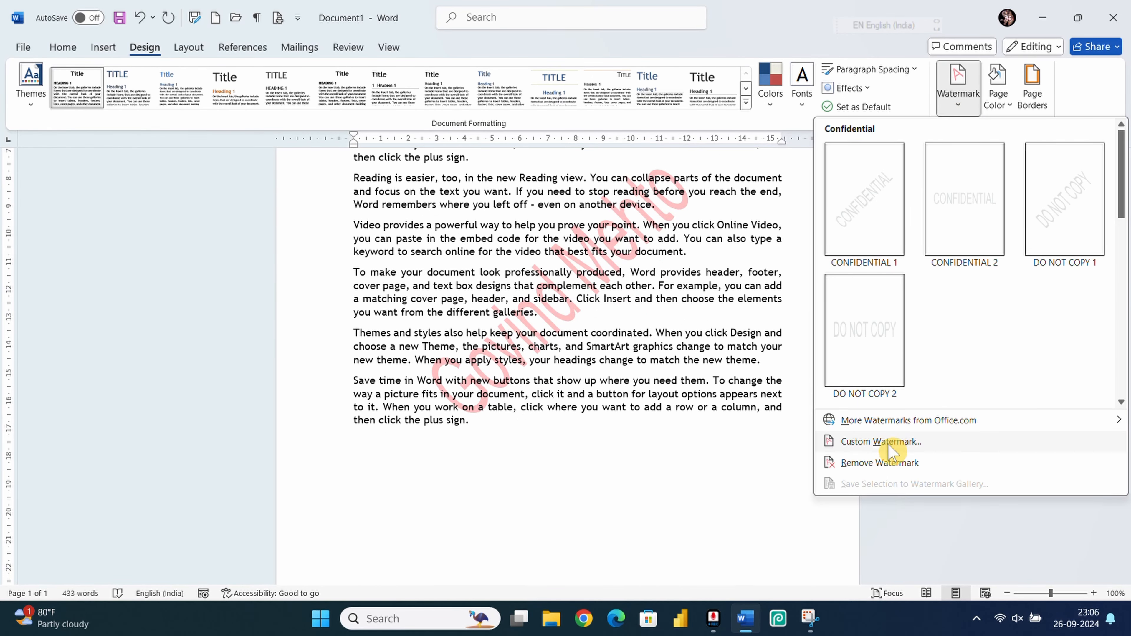
{"action": "left_click", "coordinate": [880, 441]}
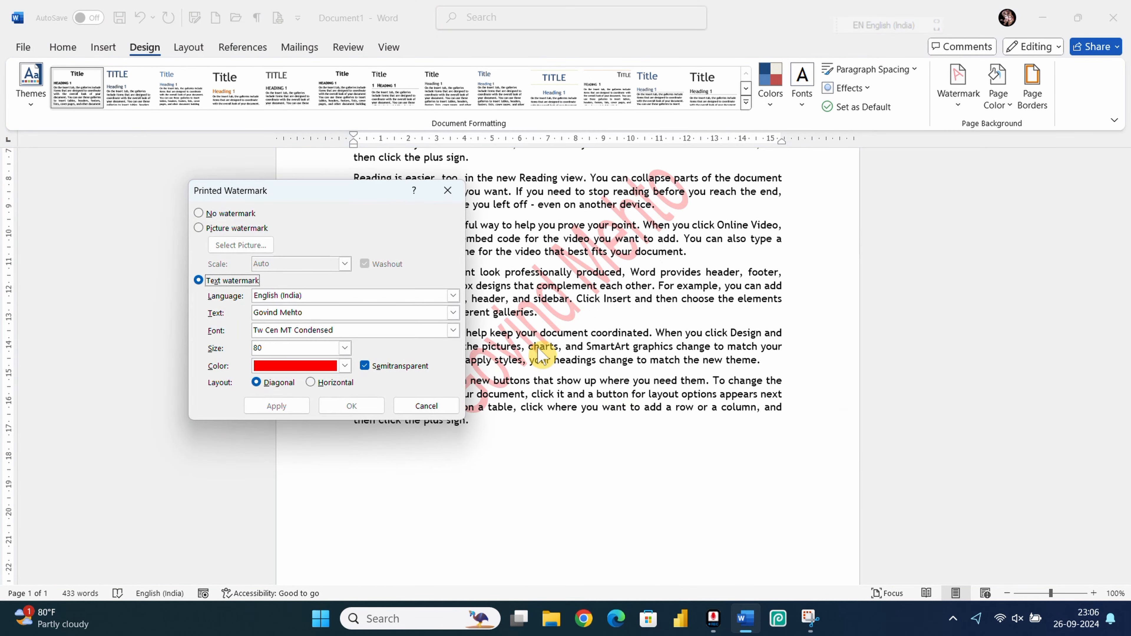
{"action": "left_click", "coordinate": [345, 348]}
{"action": "scroll", "coordinate": [280, 379], "scroll_direction": "up", "scroll_amount": 5}
{"action": "left_click", "coordinate": [280, 362]}
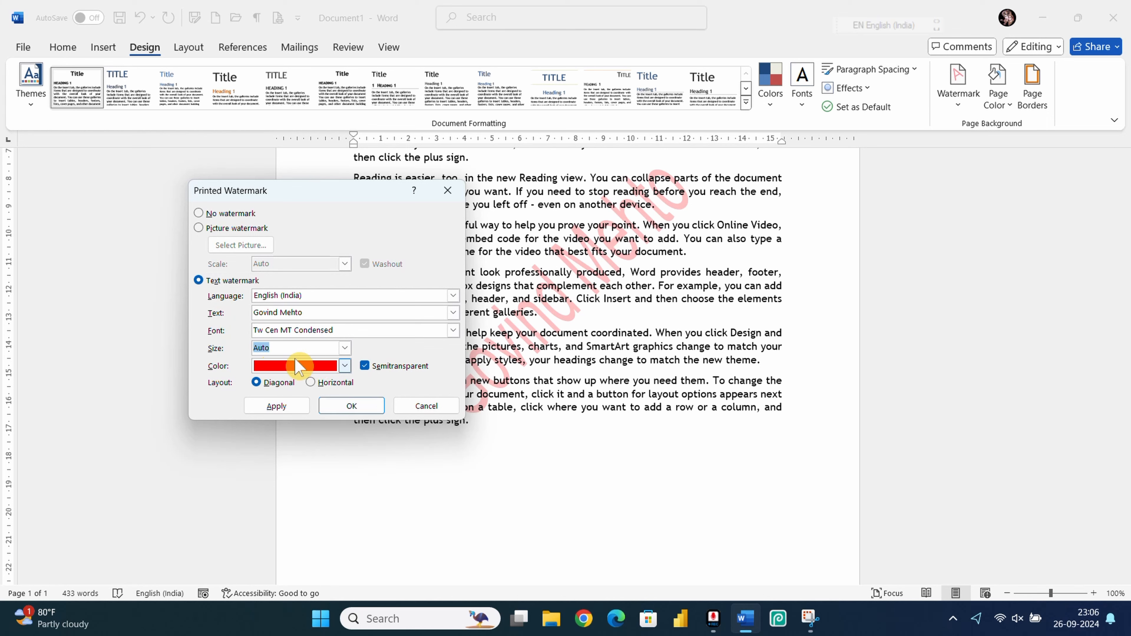
{"action": "left_click", "coordinate": [285, 405]}
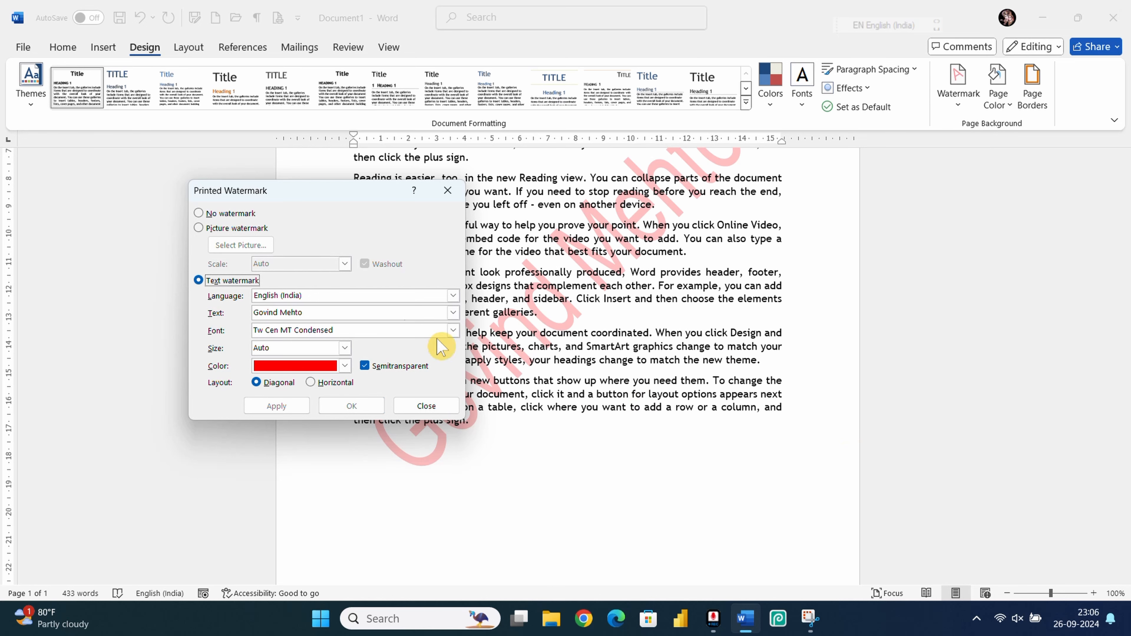
Step: Uncheck Semitransparent and apply the solid red watermark
{"action": "left_click_drag", "start_coordinate": [307, 196], "coordinate": [126, 187]}
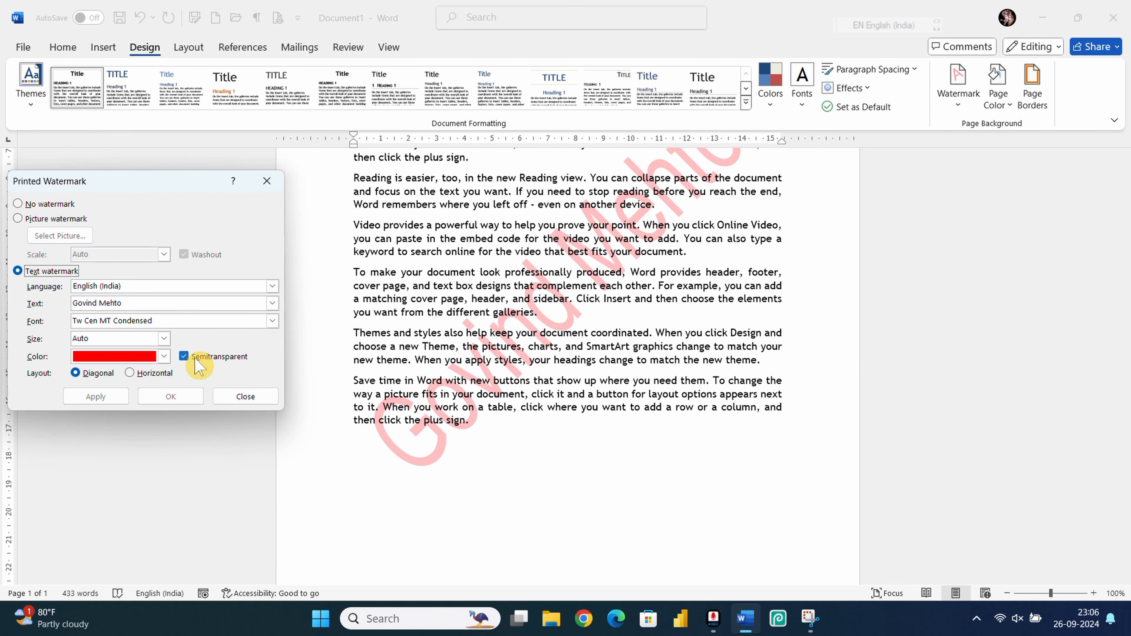
{"action": "left_click", "coordinate": [186, 356]}
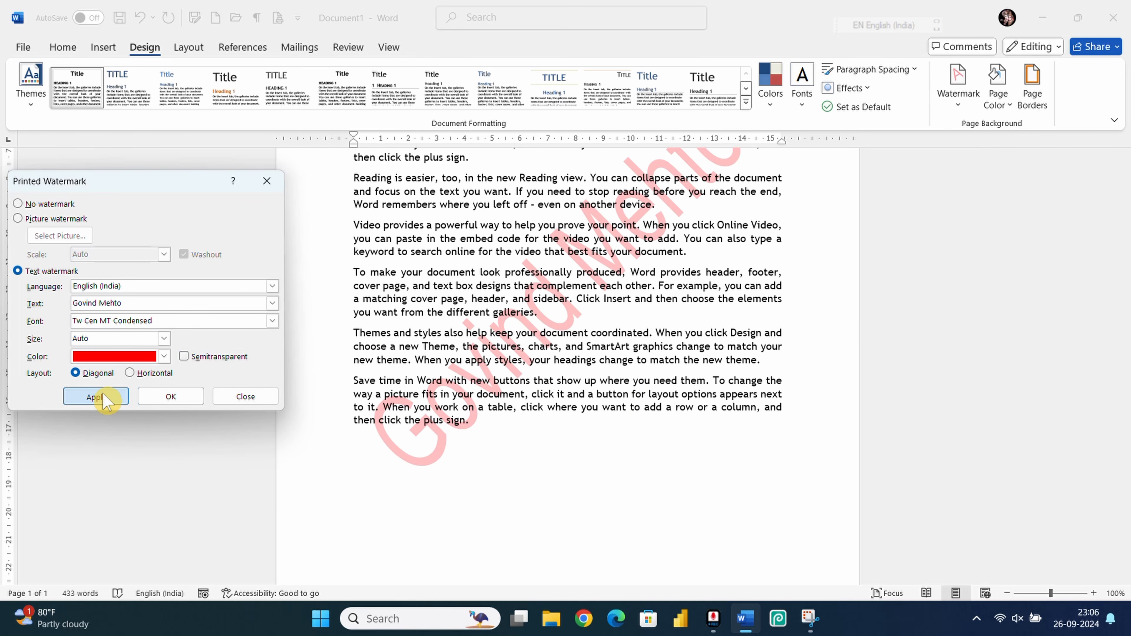
{"action": "left_click", "coordinate": [96, 397]}
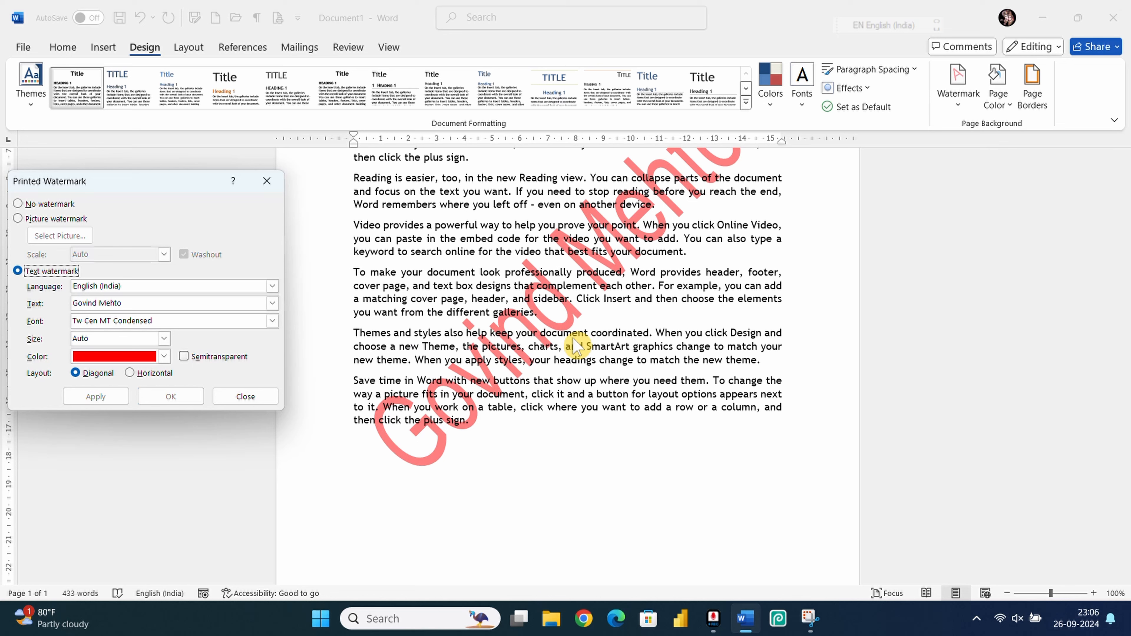
Step: Re-enable Semitransparent, apply a Horizontal layout, then switch back to Diagonal and apply
{"action": "left_click", "coordinate": [183, 357]}
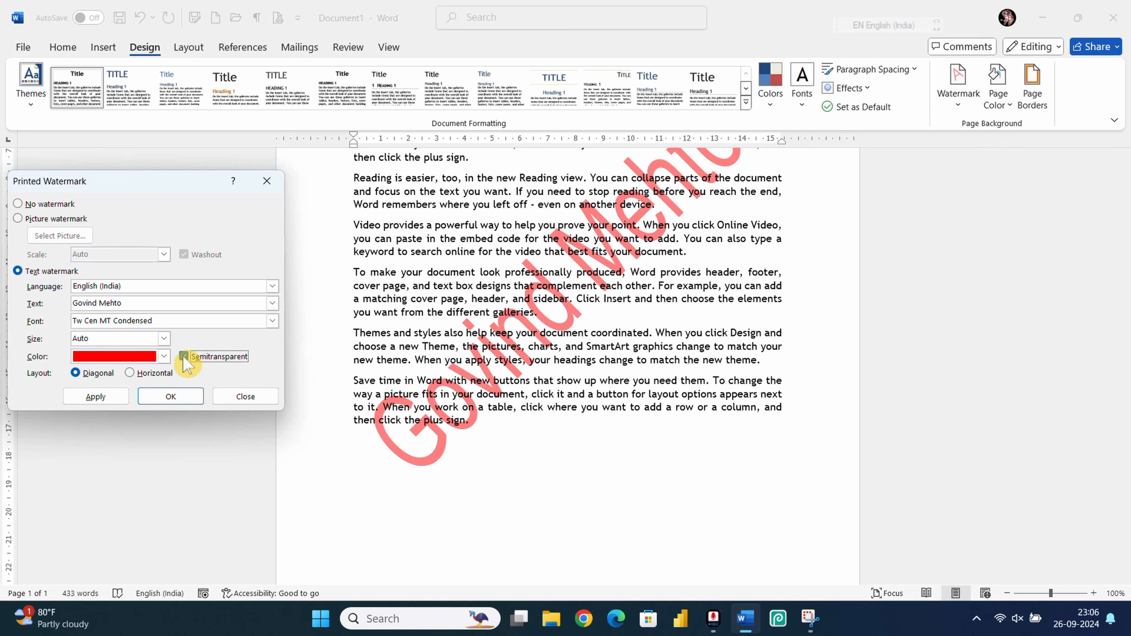
{"action": "left_click", "coordinate": [151, 377]}
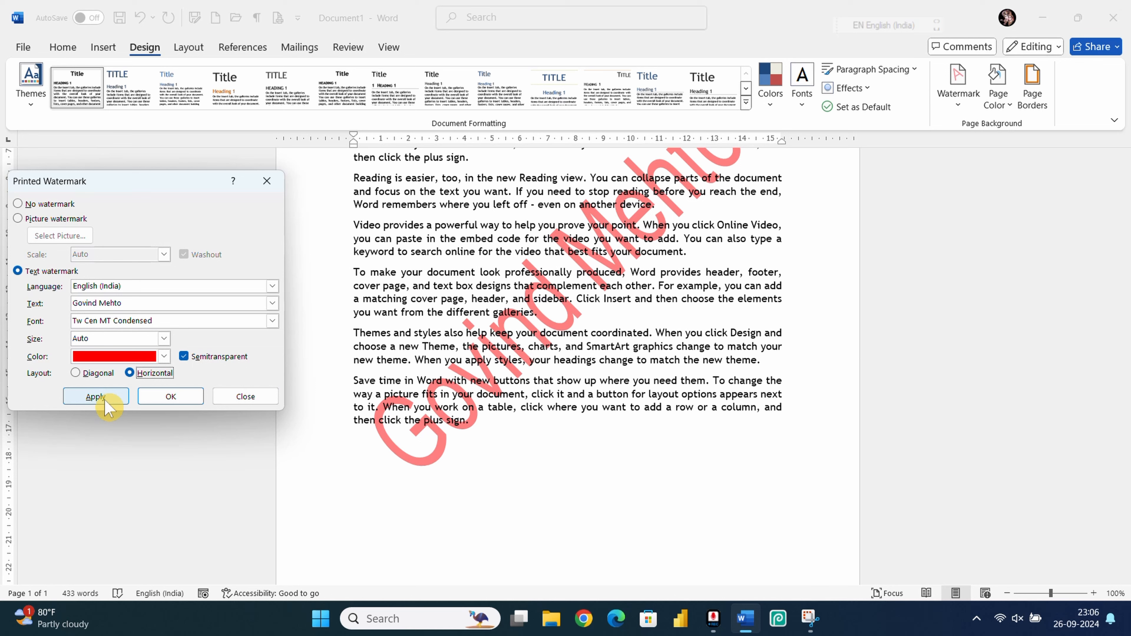
{"action": "left_click", "coordinate": [96, 397]}
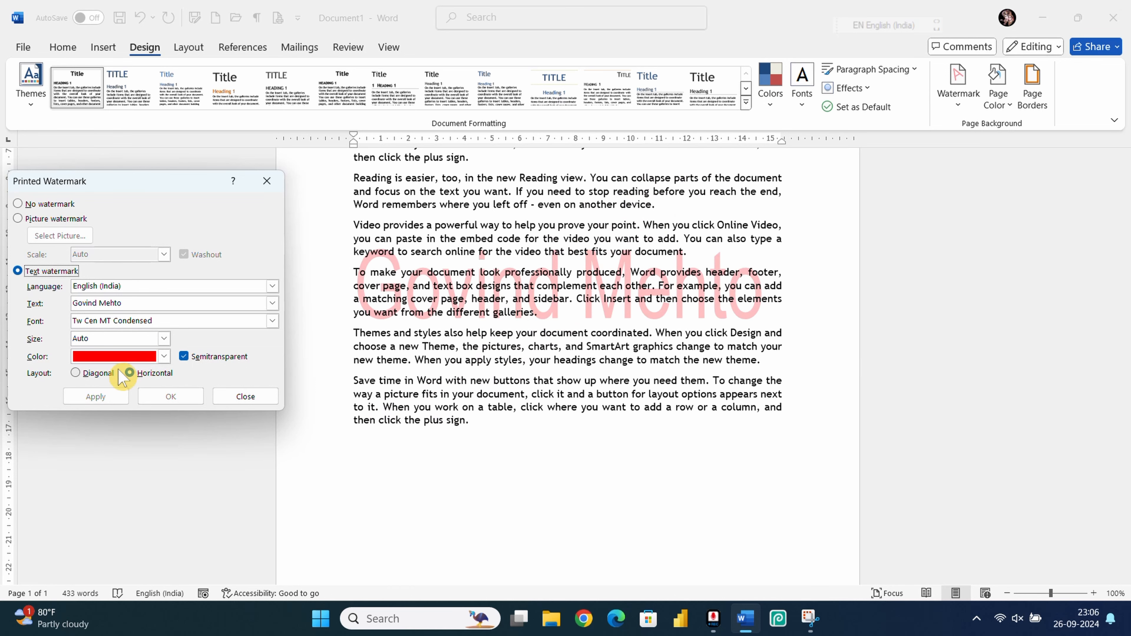
{"action": "left_click", "coordinate": [83, 374]}
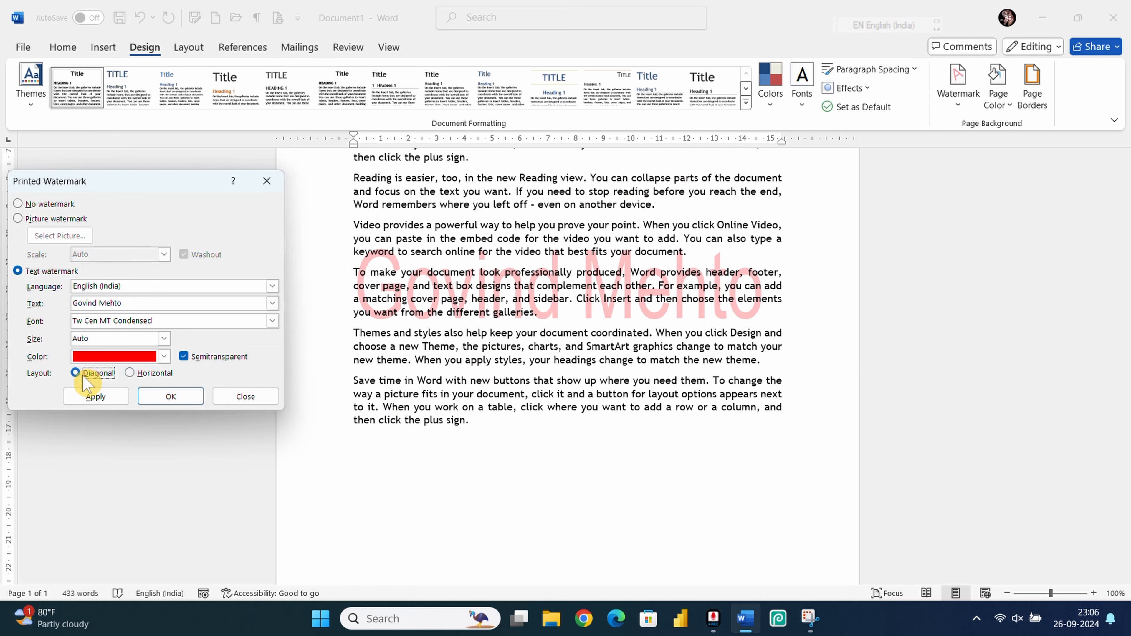
{"action": "left_click", "coordinate": [96, 396]}
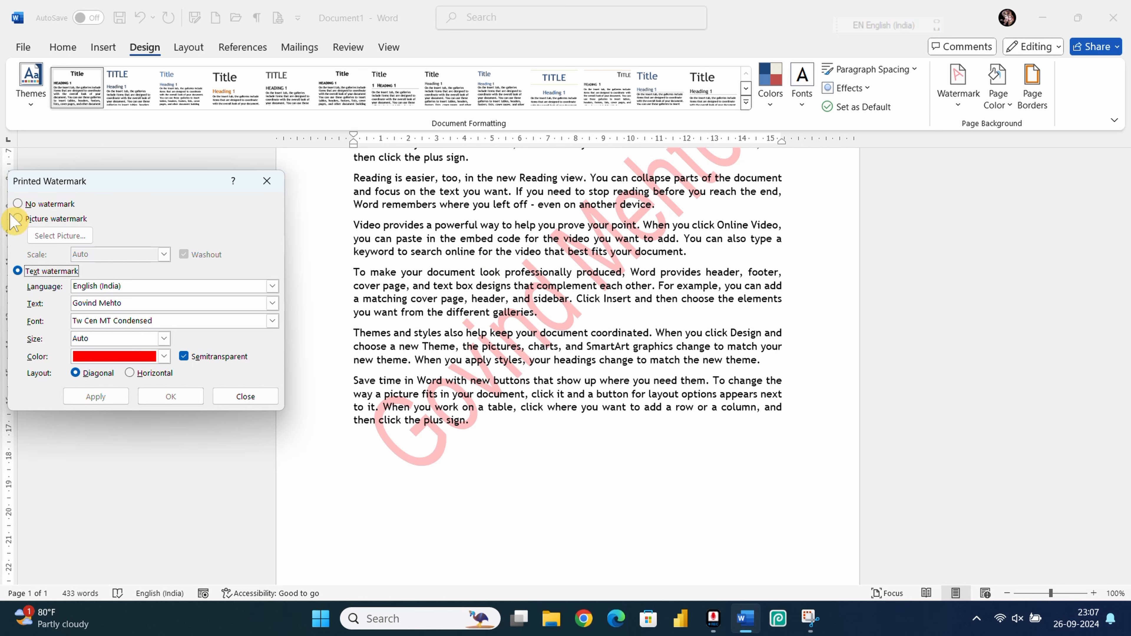
Step: Apply the WhatsApp photo as a washed-out picture watermark at Auto scale, then close the dialog
{"action": "left_click", "coordinate": [24, 218]}
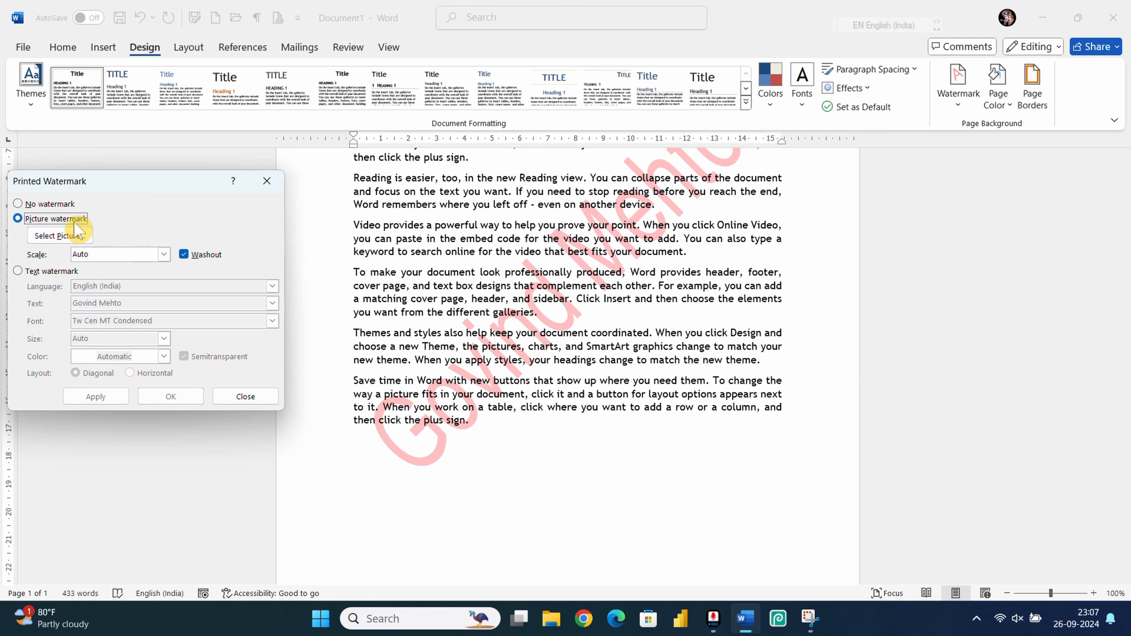
{"action": "left_click", "coordinate": [67, 236]}
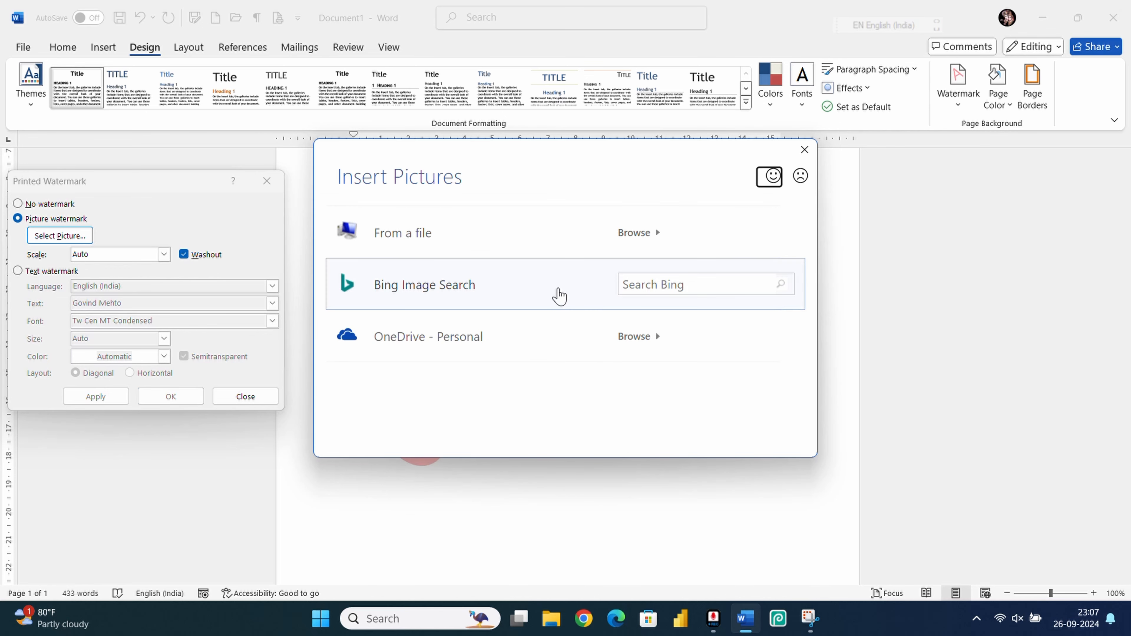
{"action": "left_click", "coordinate": [500, 239]}
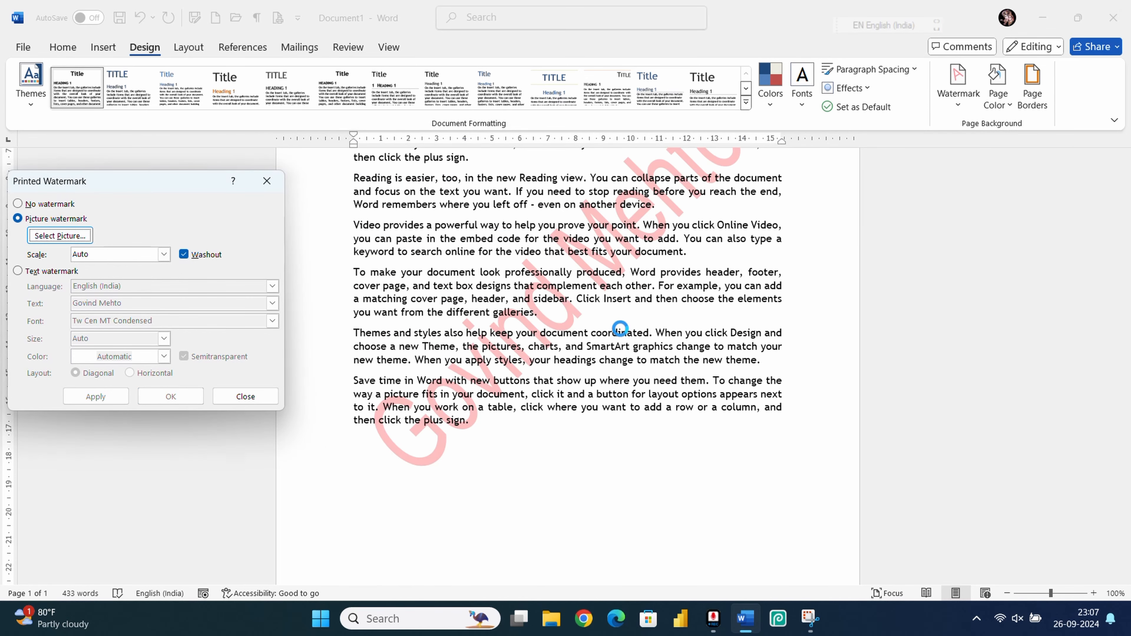
{"action": "scroll", "coordinate": [267, 428], "scroll_direction": "down", "scroll_amount": 2}
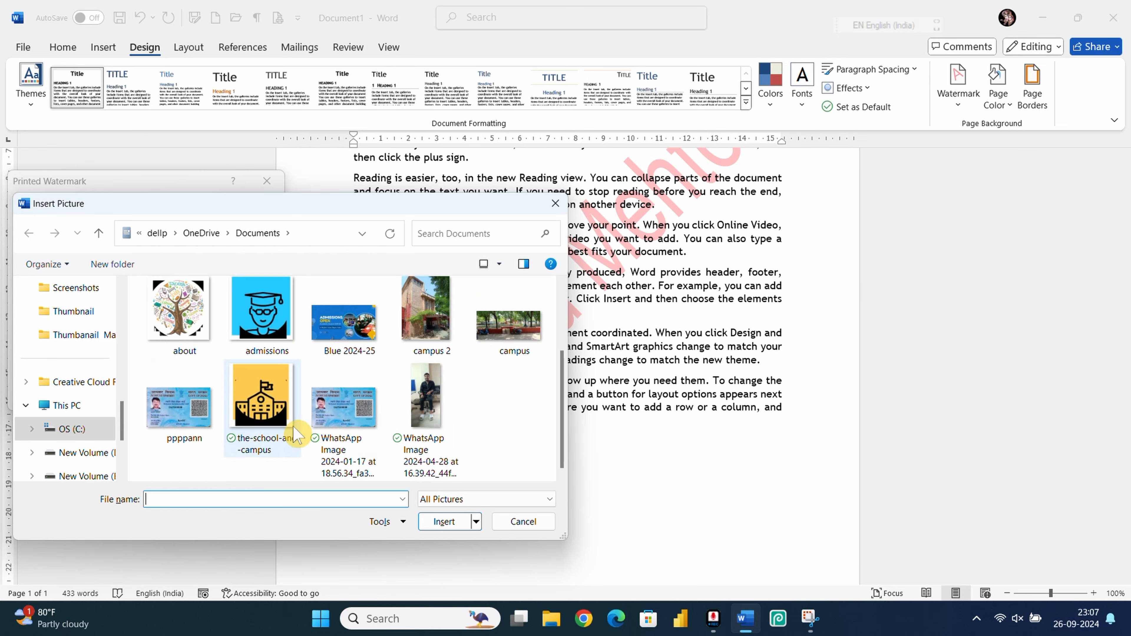
{"action": "left_click", "coordinate": [418, 402]}
{"action": "left_click", "coordinate": [444, 522]}
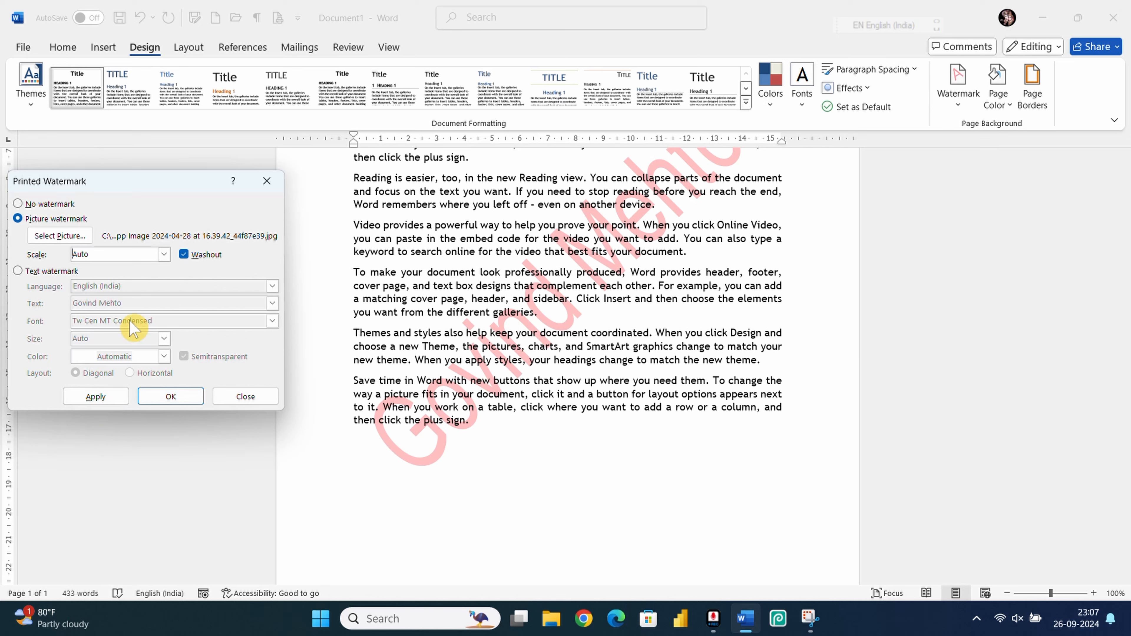
{"action": "left_click", "coordinate": [99, 399]}
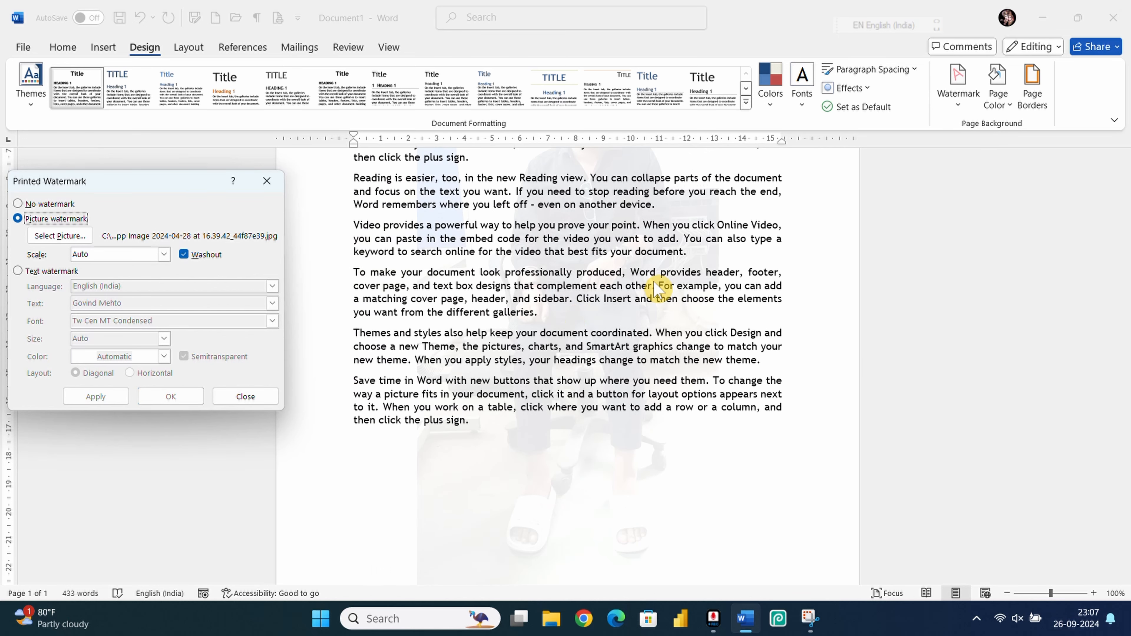
{"action": "left_click", "coordinate": [267, 180]}
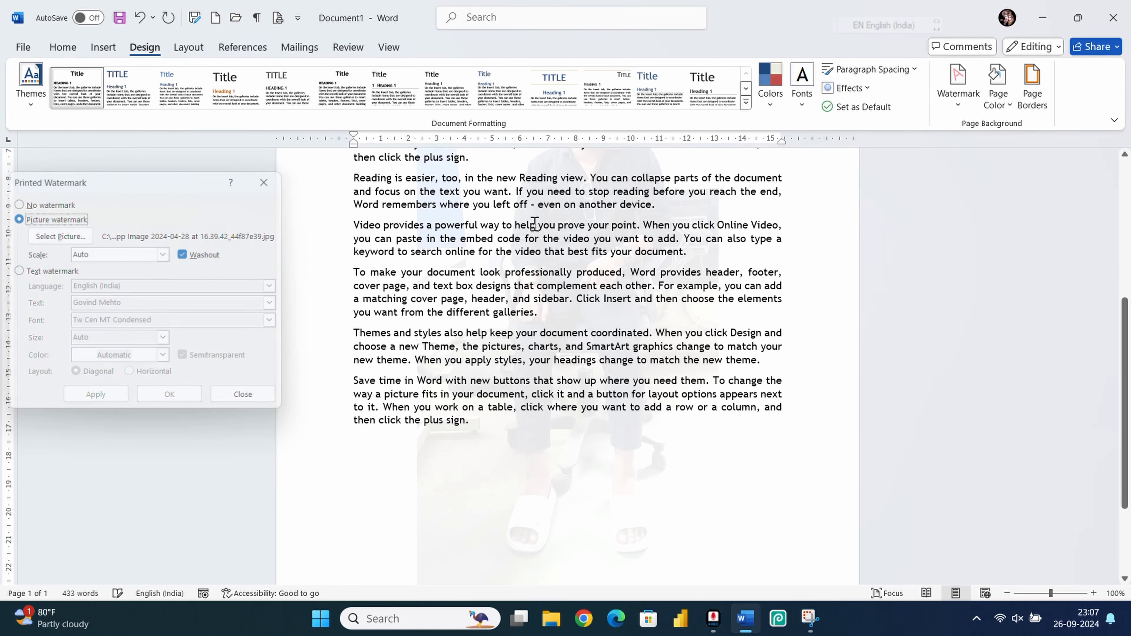
{"action": "scroll", "coordinate": [618, 332], "scroll_direction": "up", "scroll_amount": 3}
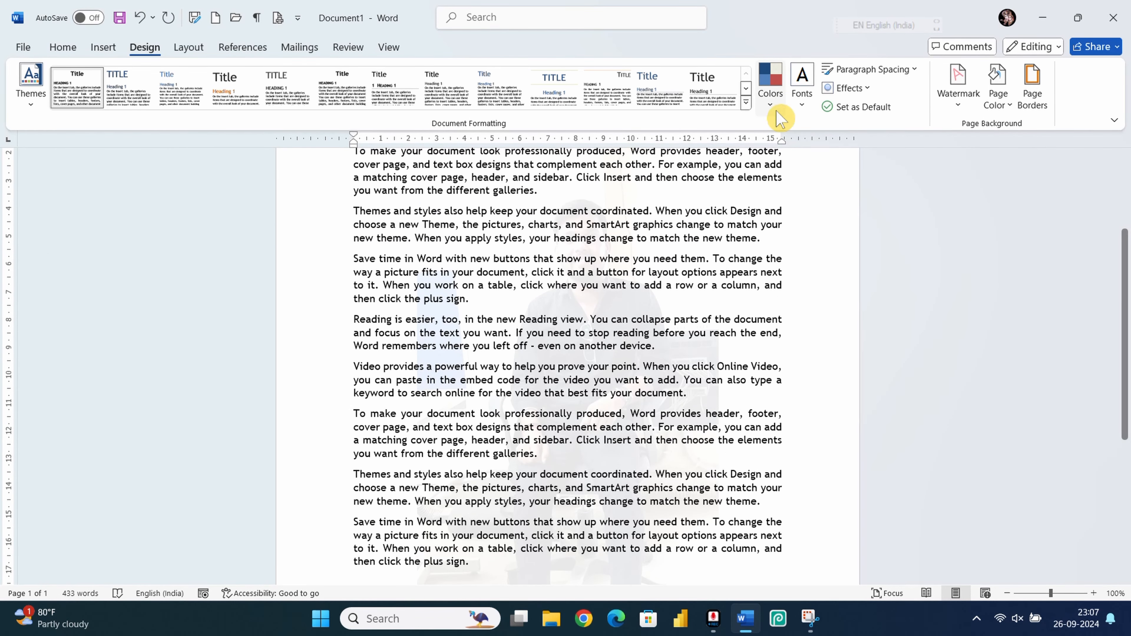
Step: Uncheck Washout and apply the full-colour photo watermark, then tick Washout again
{"action": "left_click", "coordinate": [960, 95]}
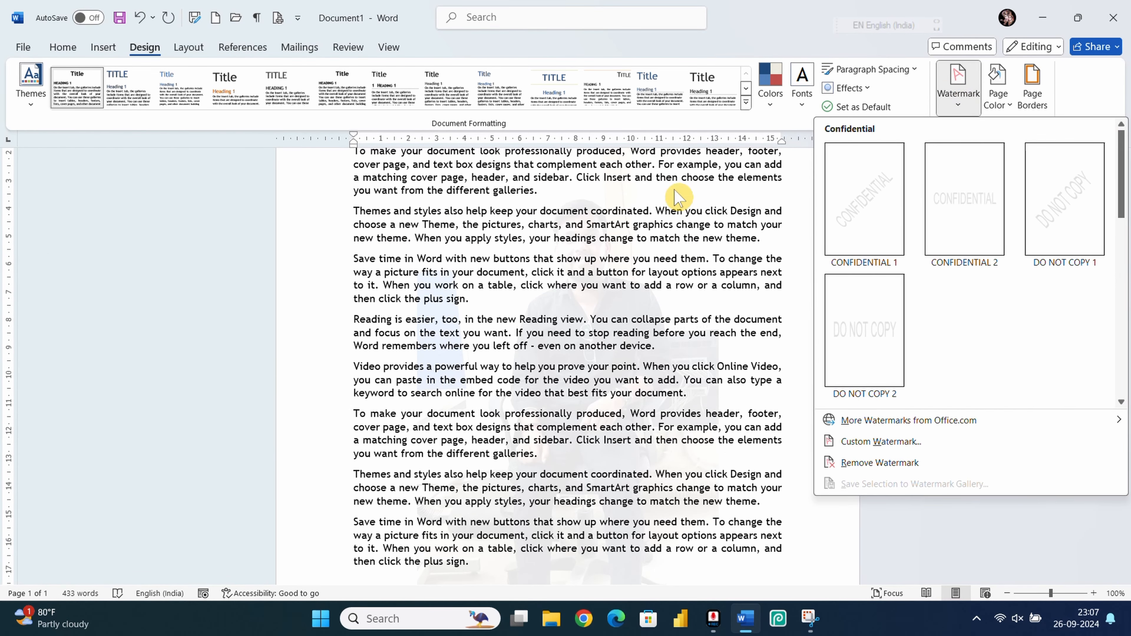
{"action": "left_click", "coordinate": [873, 441]}
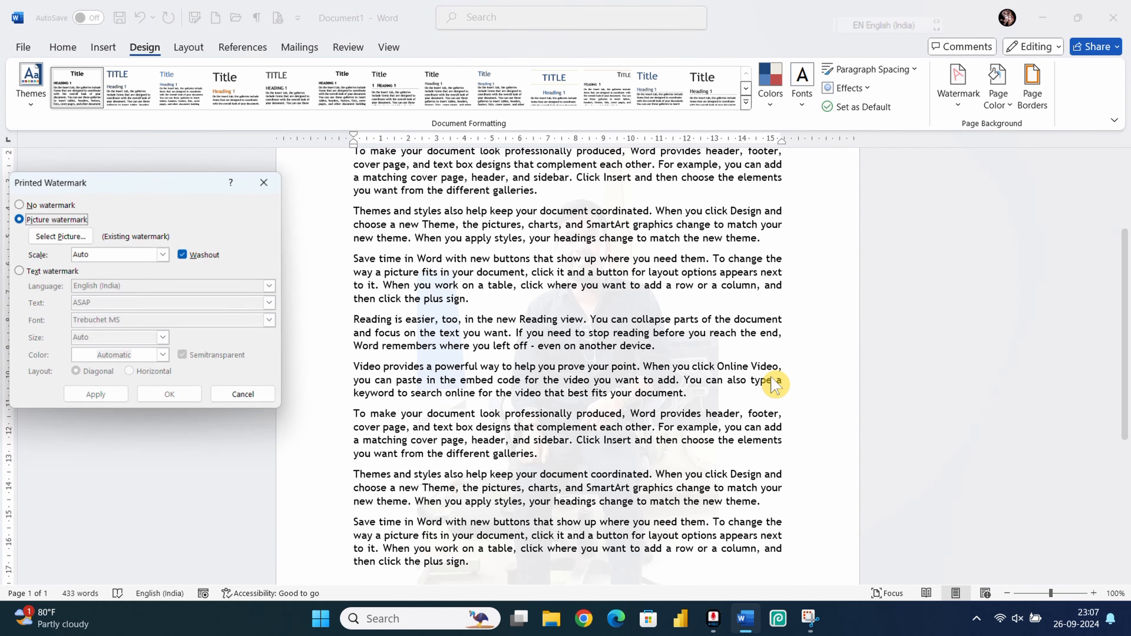
{"action": "left_click", "coordinate": [185, 255]}
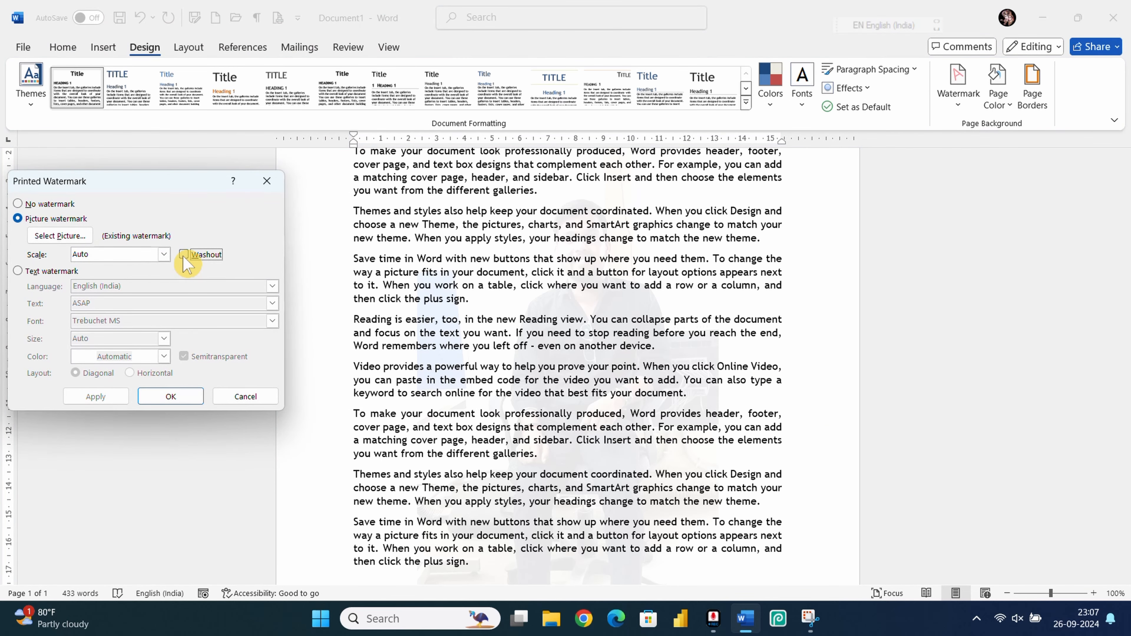
{"action": "left_click", "coordinate": [96, 401]}
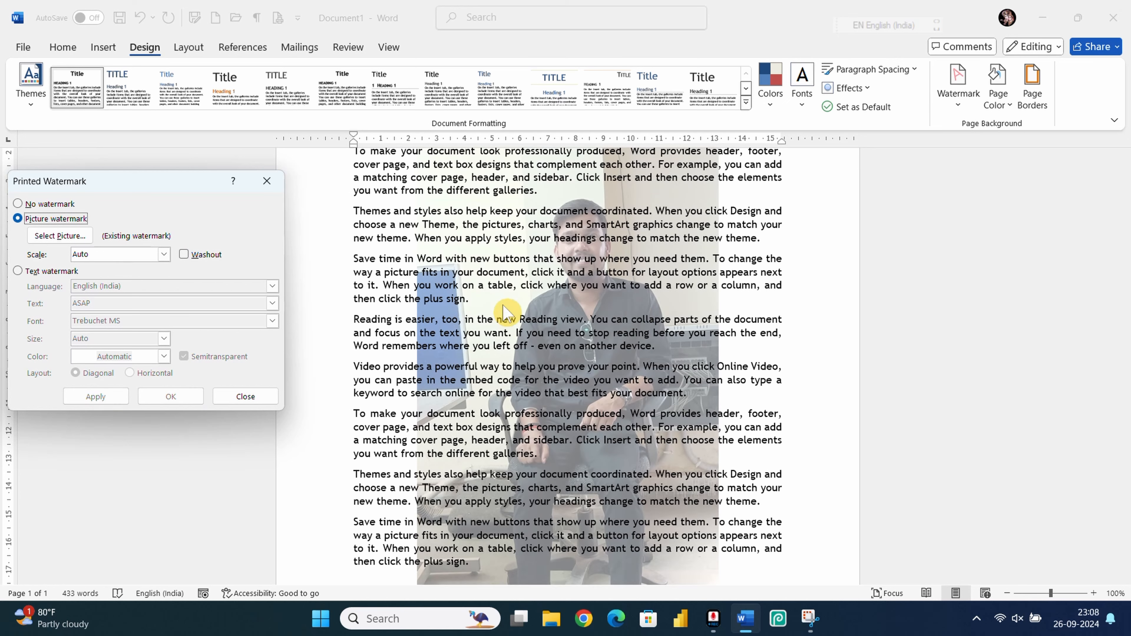
{"action": "left_click", "coordinate": [184, 256]}
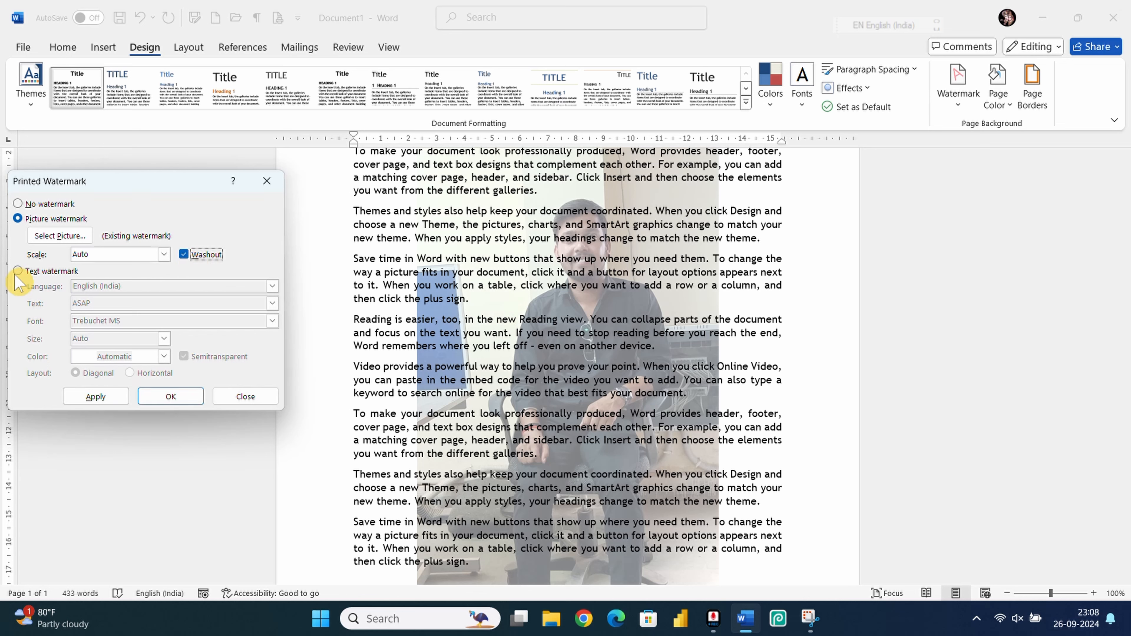
Step: Switch to the diagonal ASAP text watermark and apply it in dark red
{"action": "left_click", "coordinate": [29, 273]}
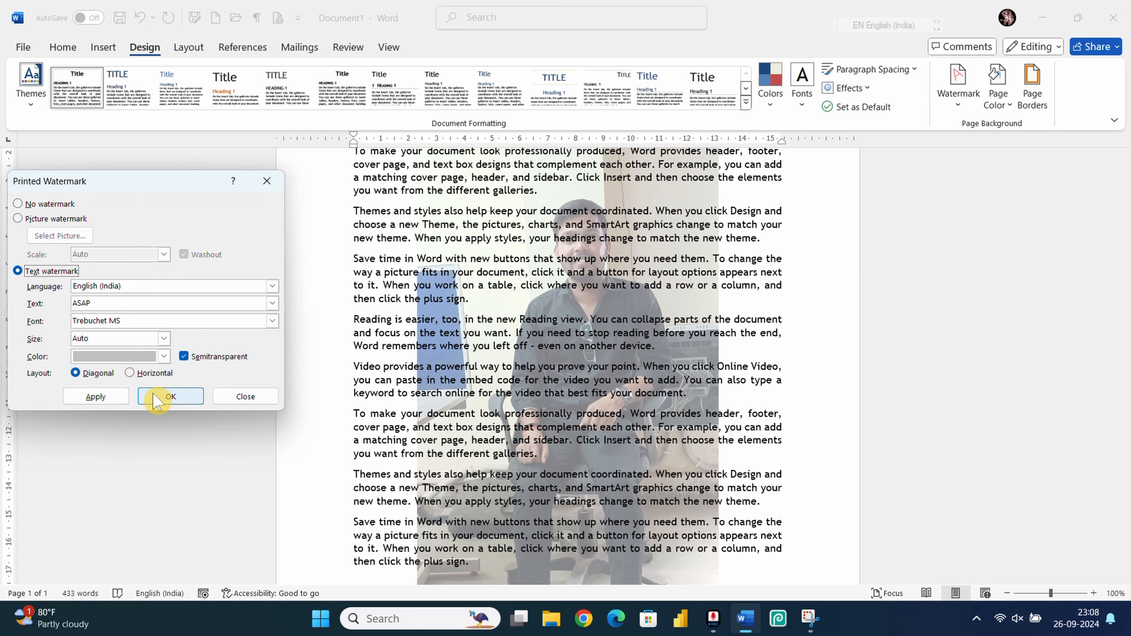
{"action": "left_click", "coordinate": [96, 397]}
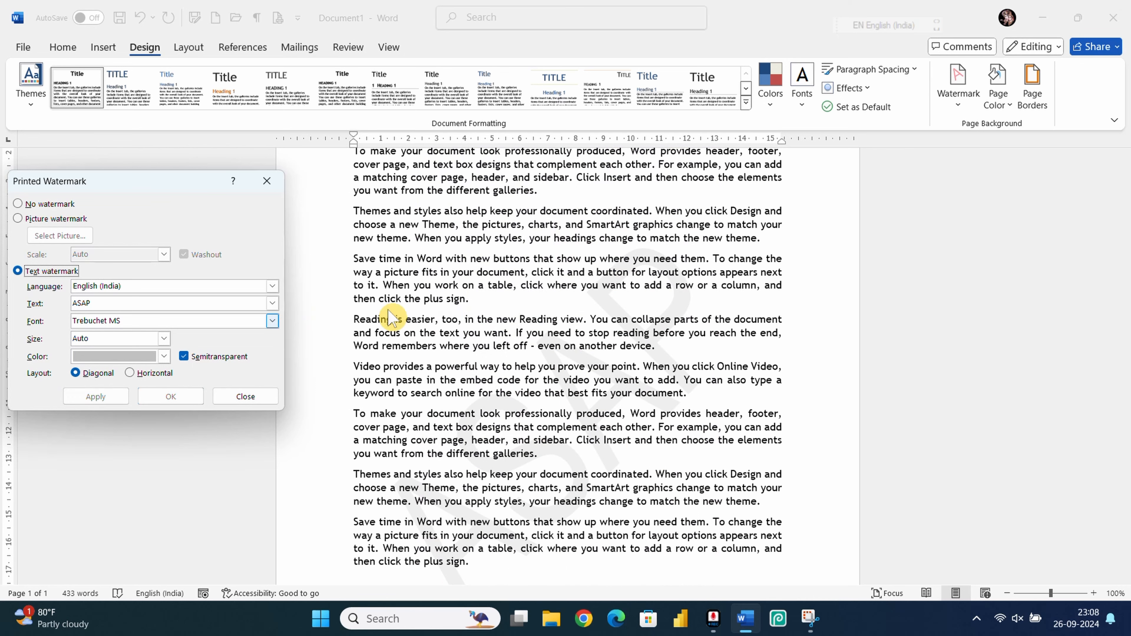
{"action": "left_click", "coordinate": [164, 357]}
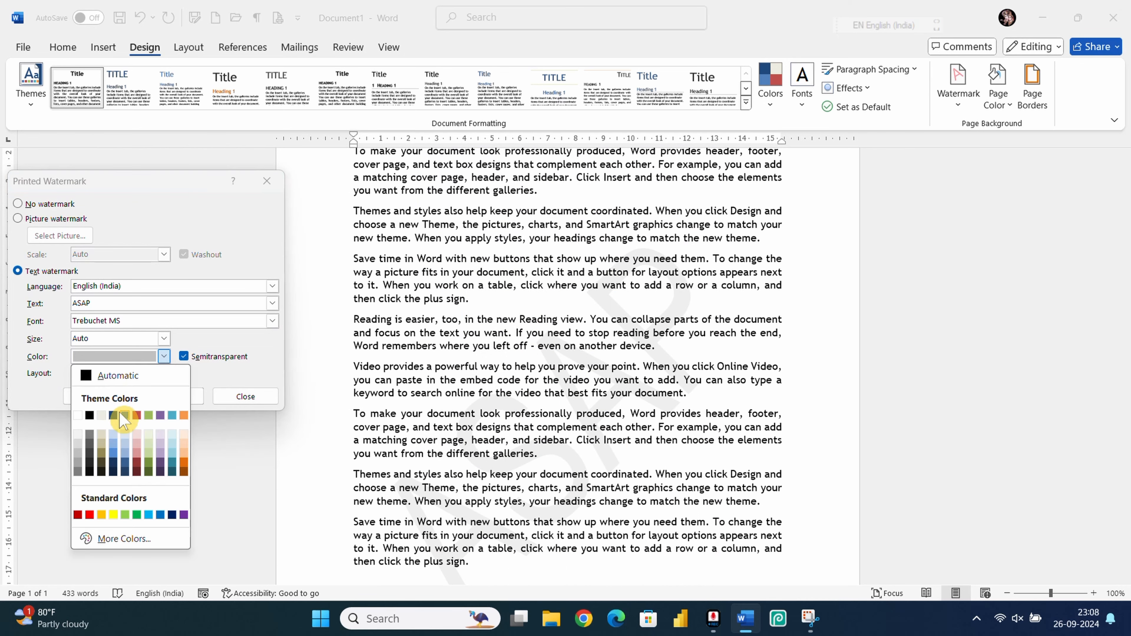
{"action": "left_click", "coordinate": [141, 464]}
{"action": "left_click", "coordinate": [99, 398]}
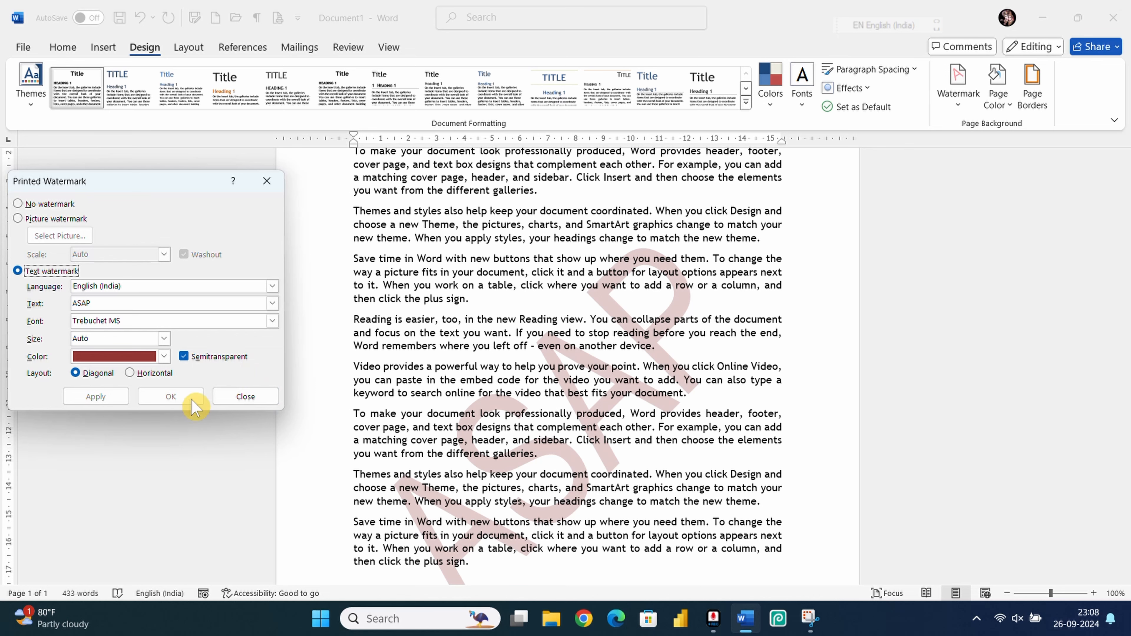
Step: Uncheck Semitransparent, apply the solid watermark, and close the Printed Watermark dialog
{"action": "left_click", "coordinate": [183, 357]}
{"action": "left_click", "coordinate": [95, 396]}
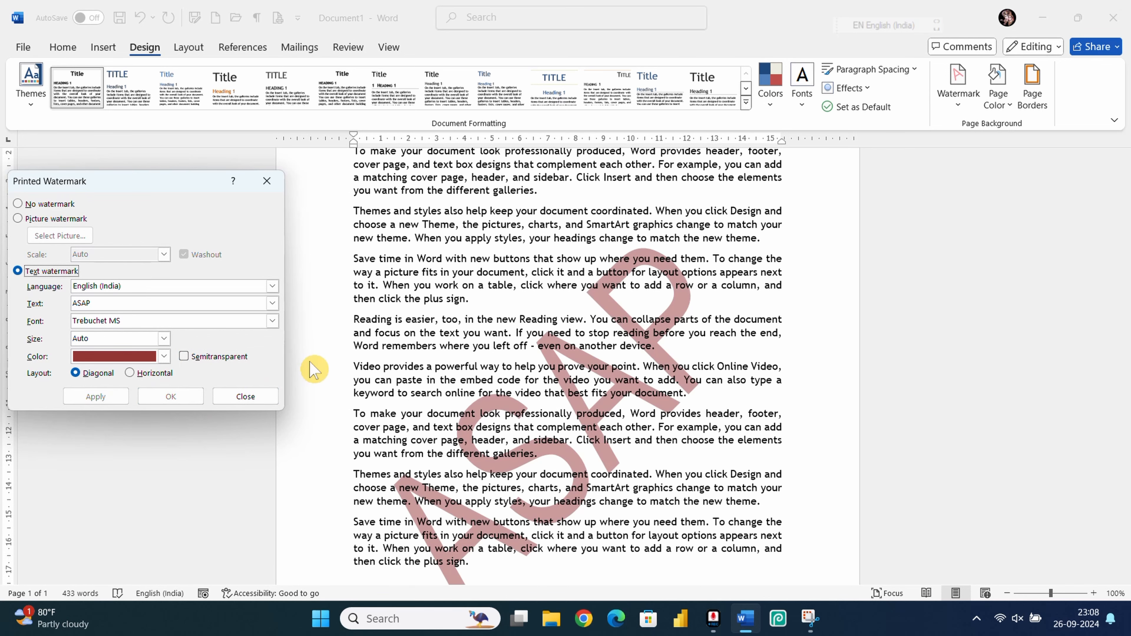
{"action": "left_click", "coordinate": [267, 181]}
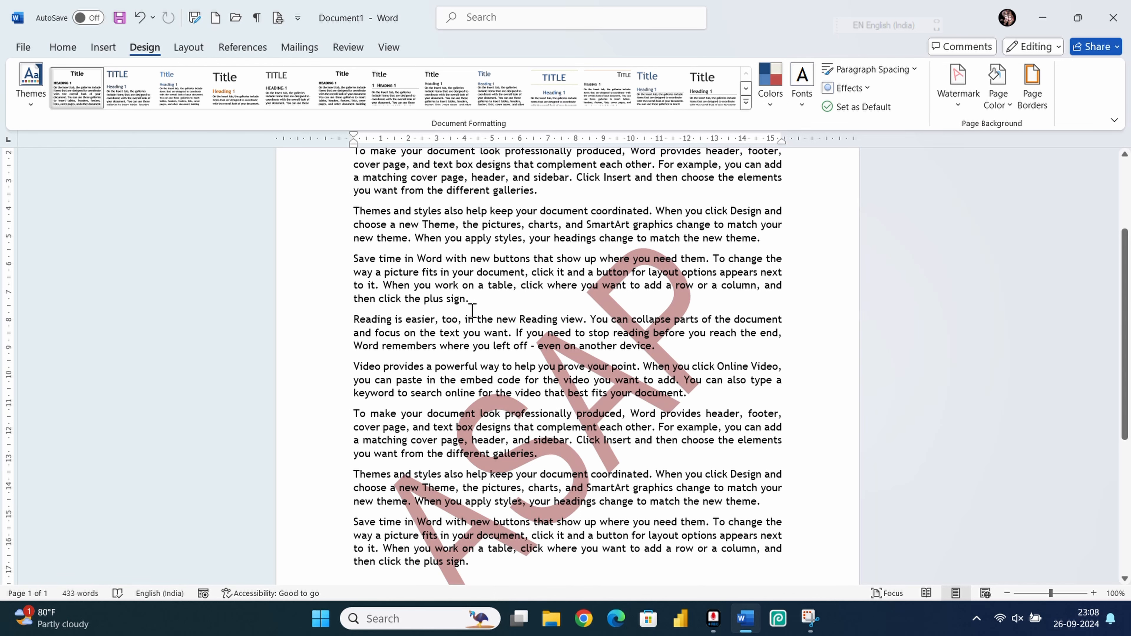
Step: Give the page a tan Page Color background and open the Ctrl+P print preview
{"action": "scroll", "coordinate": [473, 311], "scroll_direction": "down", "scroll_amount": 4, "text": "ctrl"}
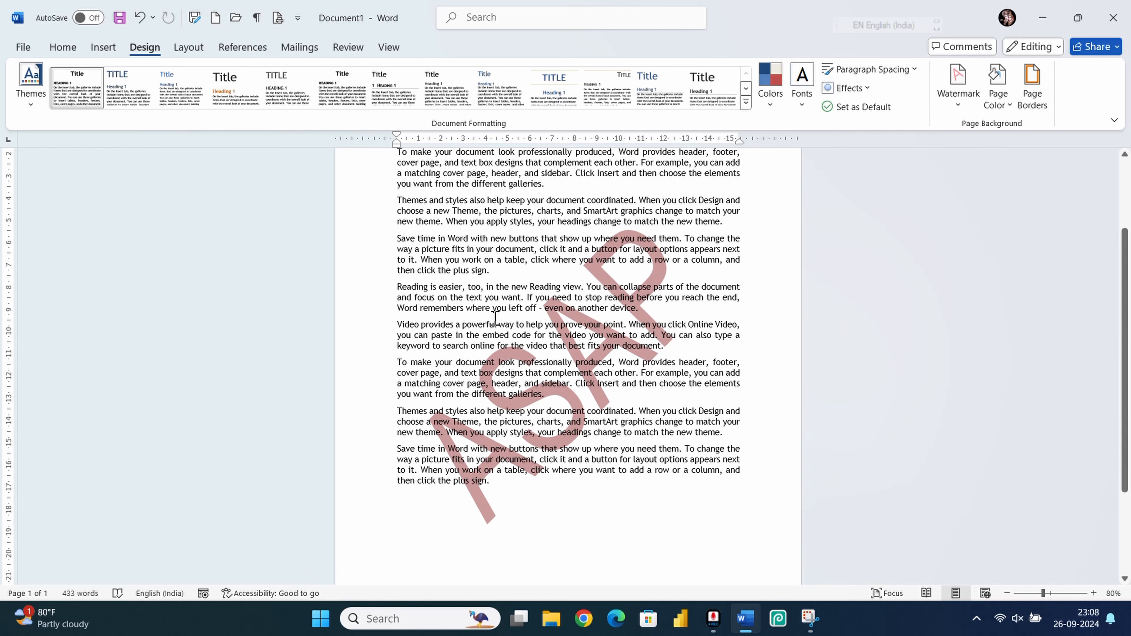
{"action": "scroll", "coordinate": [495, 317], "scroll_direction": "up", "scroll_amount": 4}
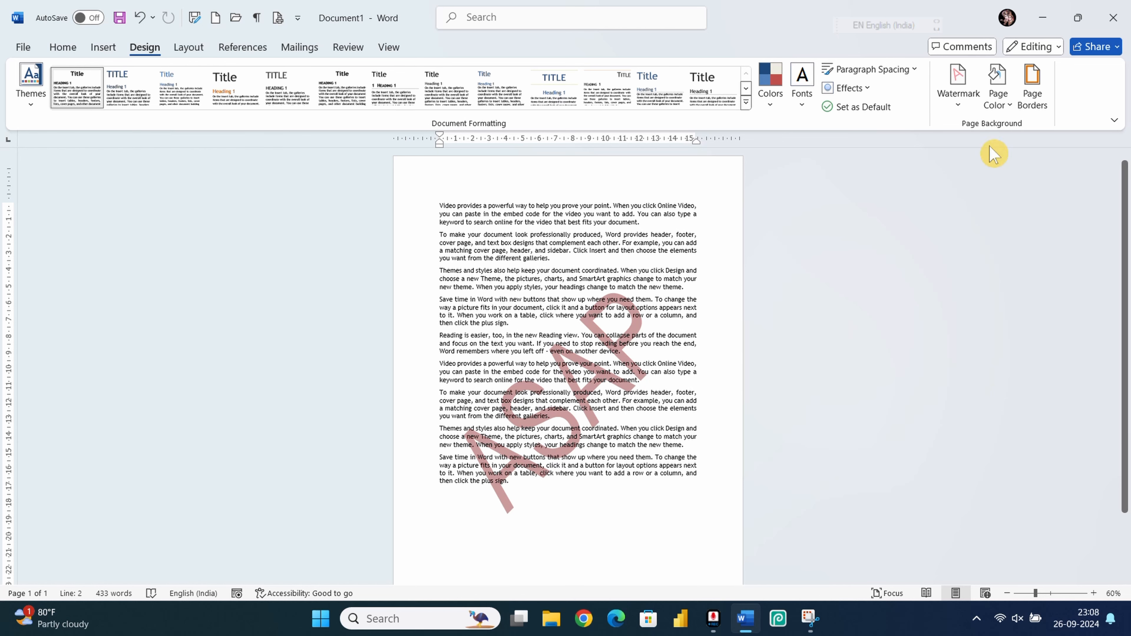
{"action": "left_click", "coordinate": [998, 89]}
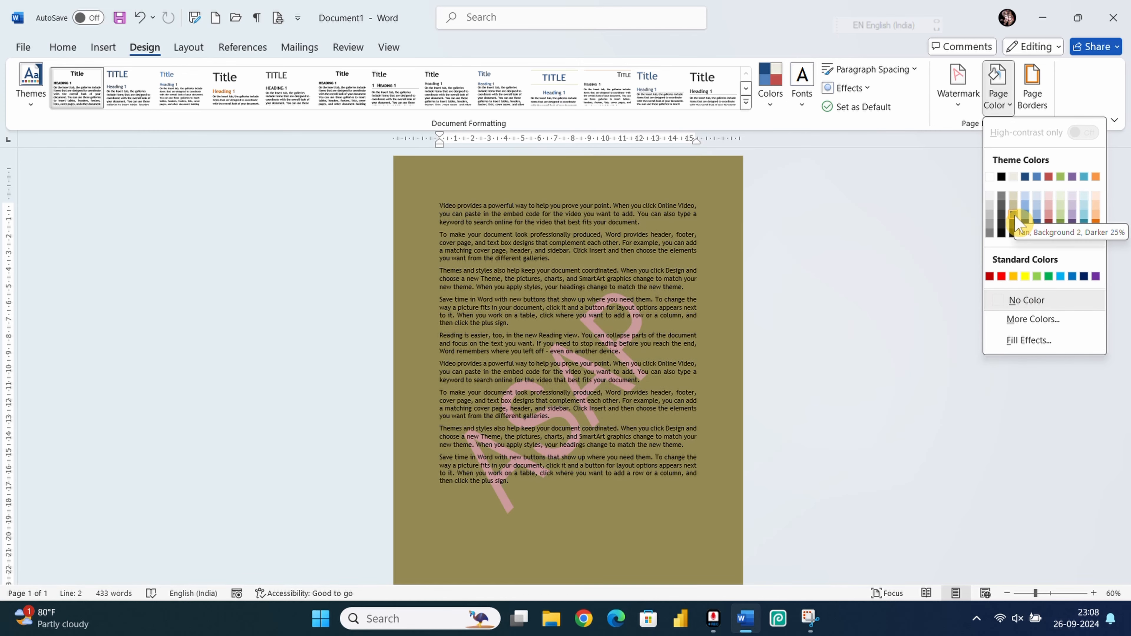
{"action": "left_click", "coordinate": [1015, 196]}
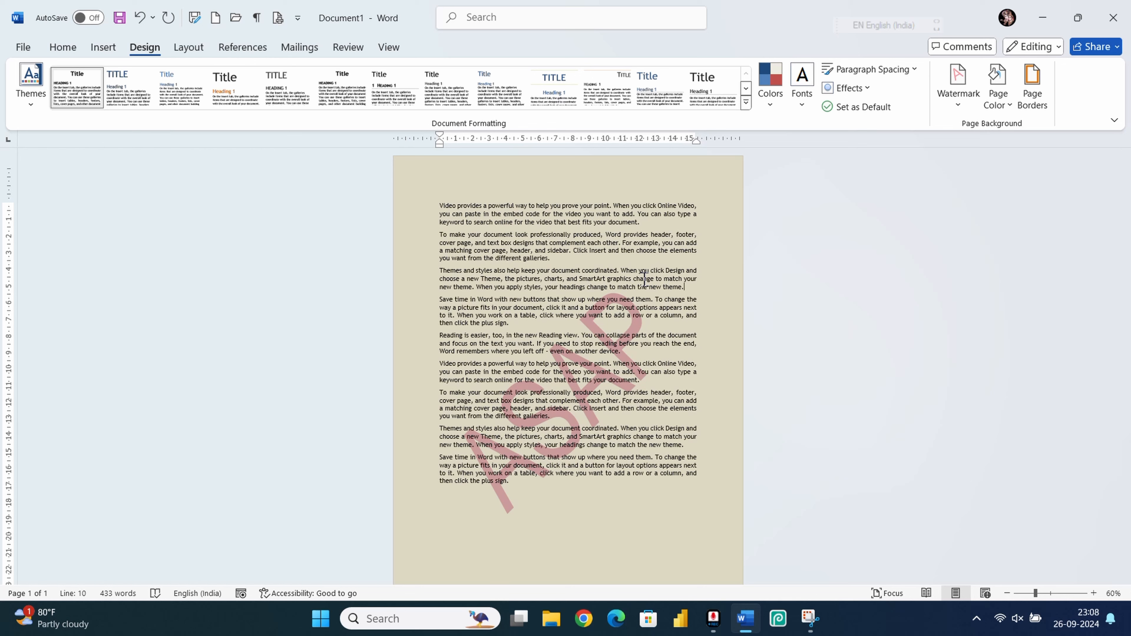
{"action": "key", "text": "ctrl+p"}
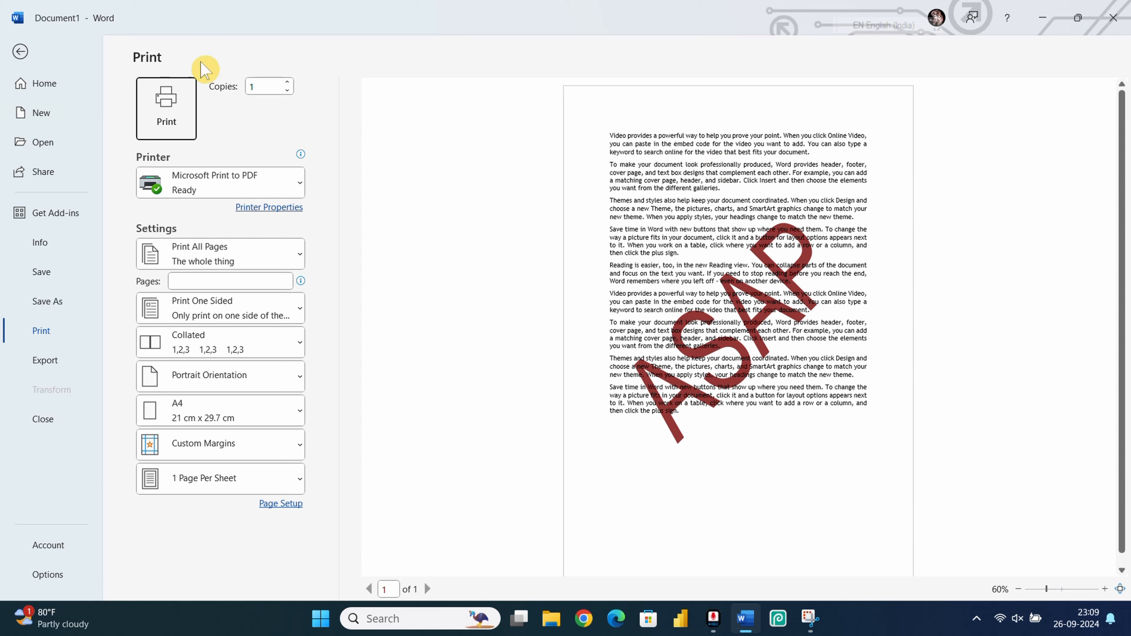
Step: Leave print preview and switch the page colour from tan to the light-blue theme swatch
{"action": "left_click", "coordinate": [21, 55]}
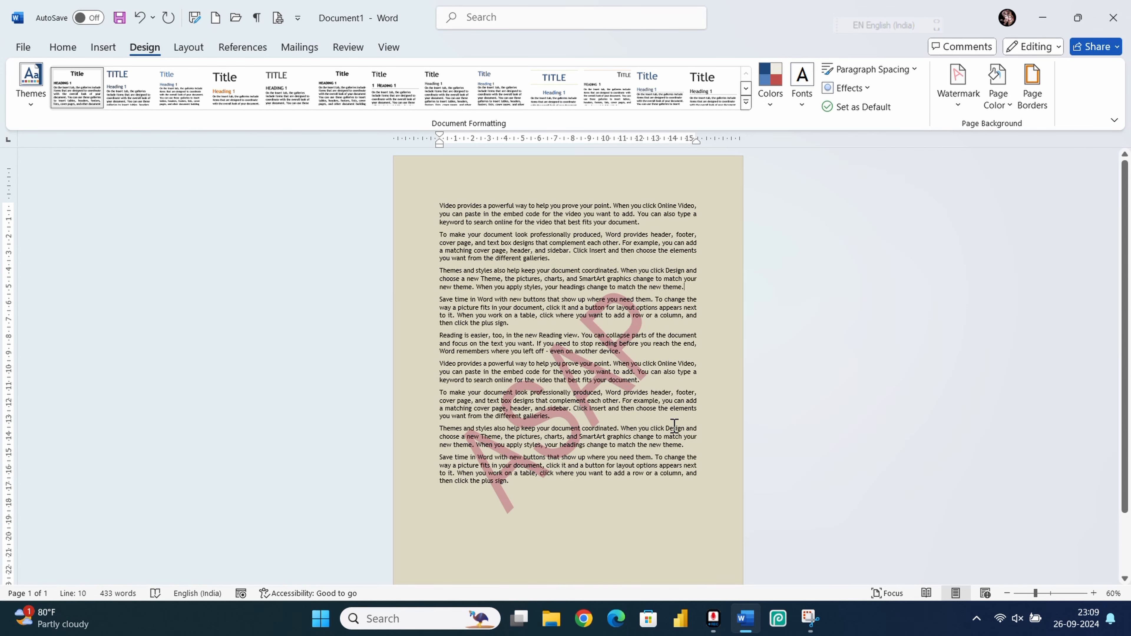
{"action": "left_click", "coordinate": [708, 475]}
{"action": "left_click", "coordinate": [1001, 99]}
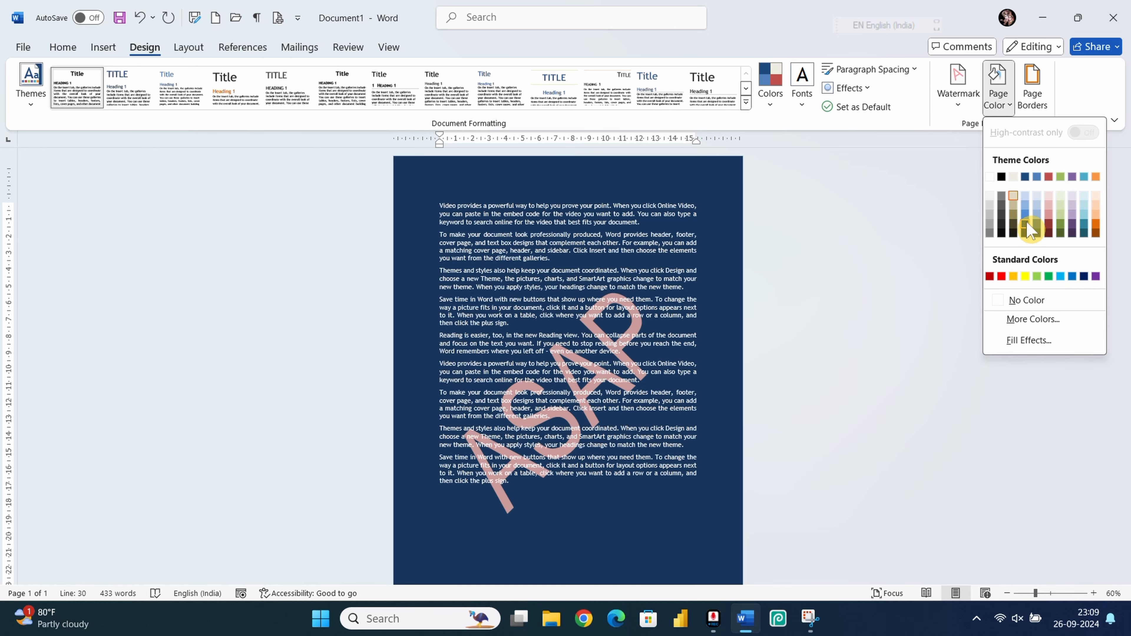
{"action": "left_click", "coordinate": [1025, 205]}
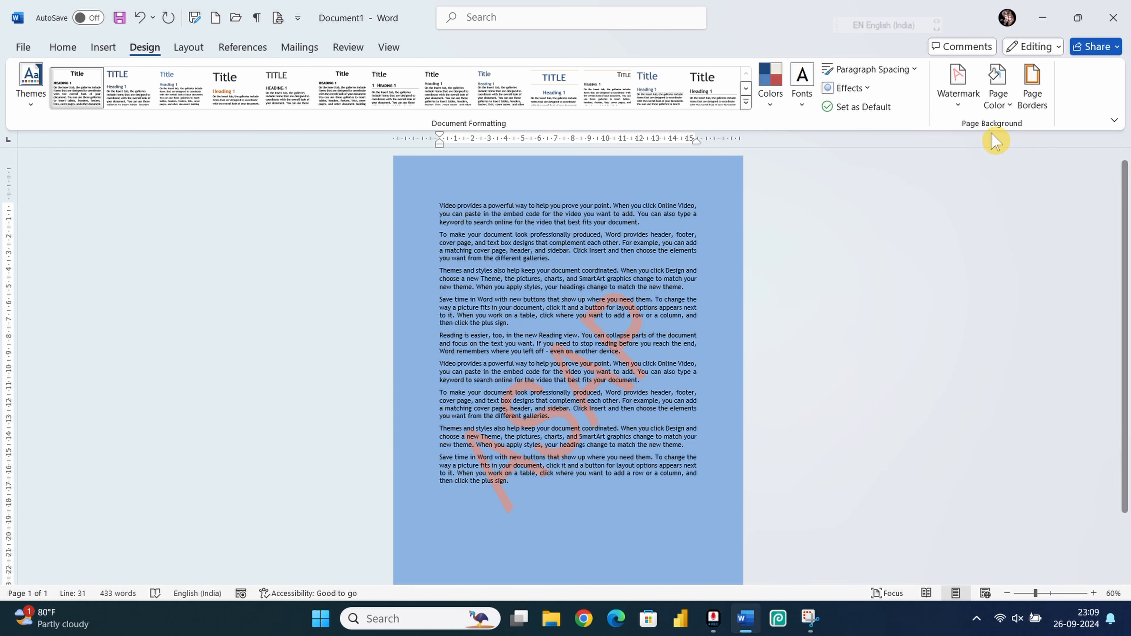
{"action": "left_click", "coordinate": [1007, 106]}
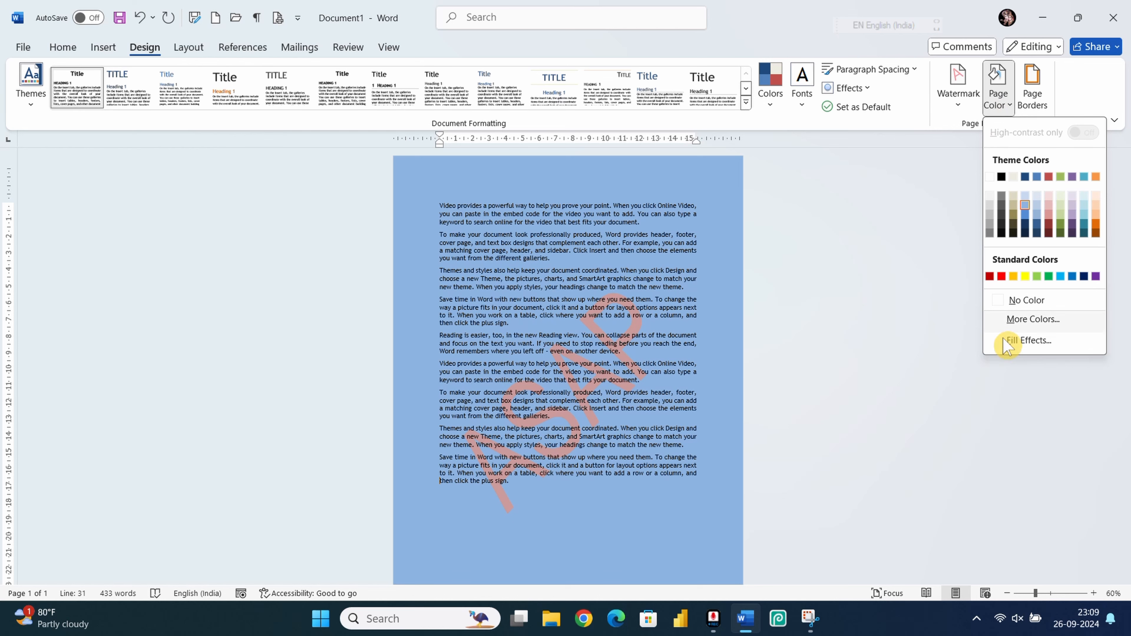
Step: Start a two-colour gradient page fill with black as colour 1 and red as colour 2
{"action": "left_click", "coordinate": [1023, 341]}
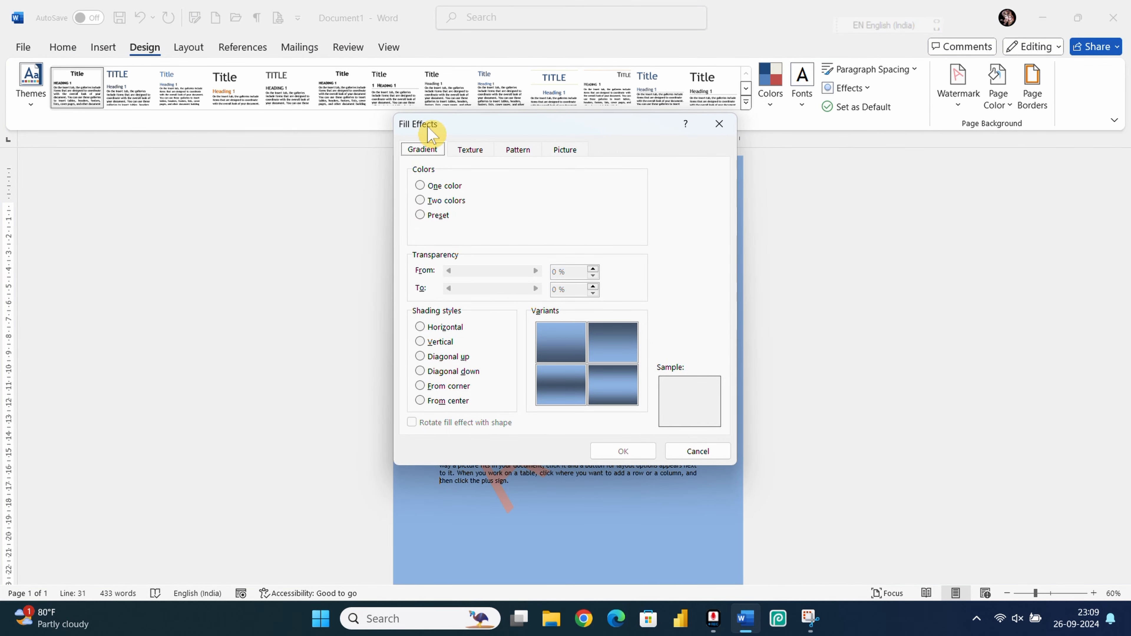
{"action": "left_click", "coordinate": [562, 349]}
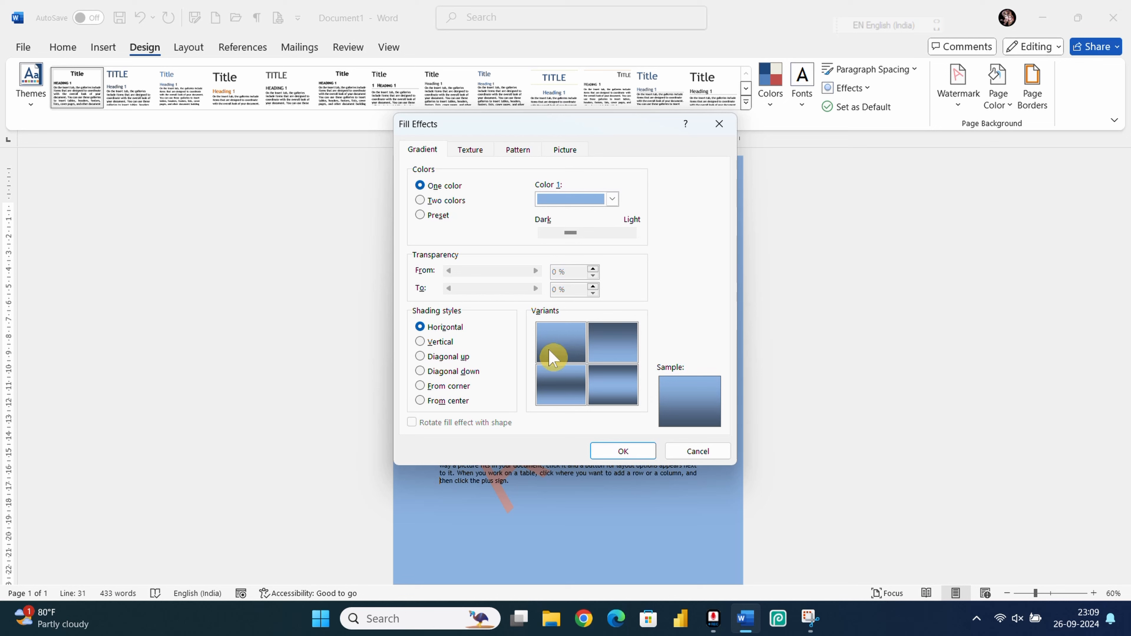
{"action": "left_click", "coordinate": [430, 203]}
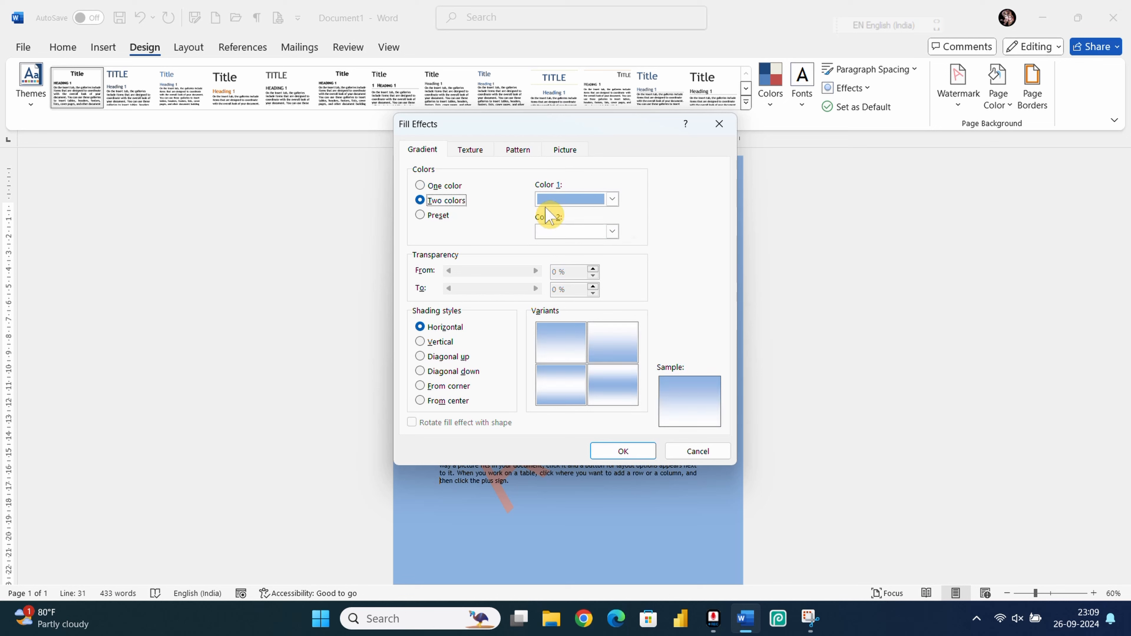
{"action": "left_click", "coordinate": [612, 232]}
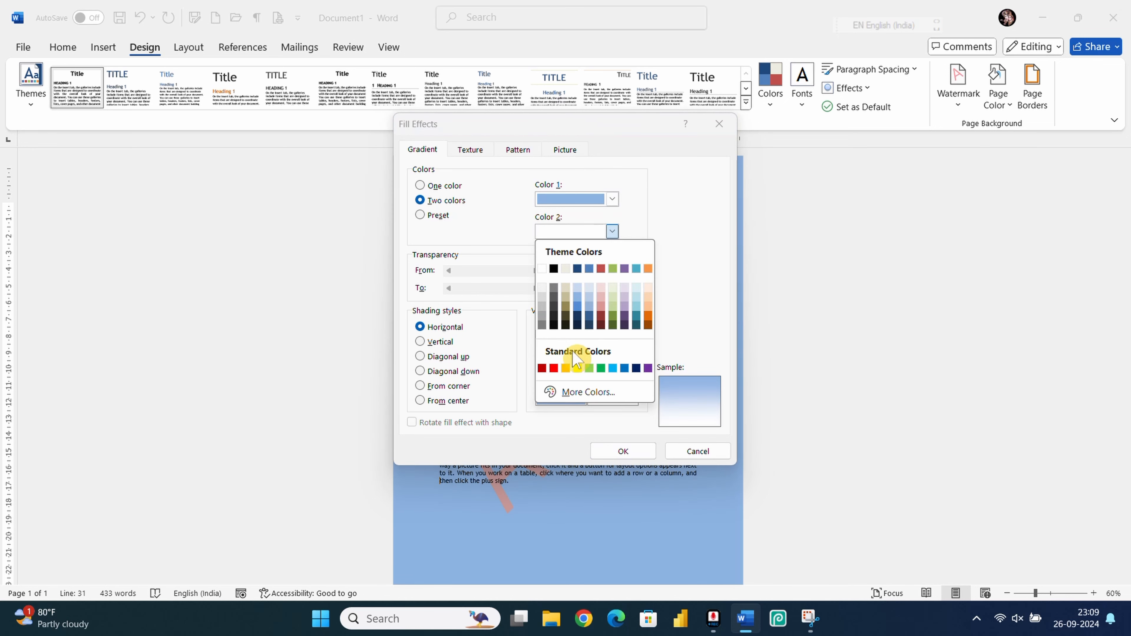
{"action": "left_click", "coordinate": [554, 368]}
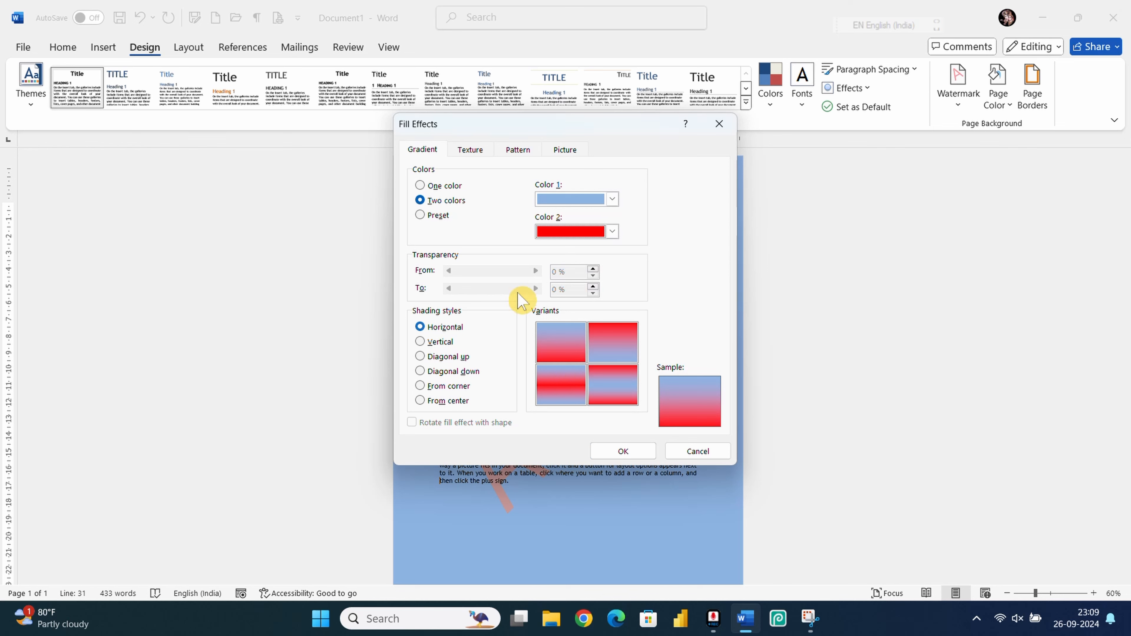
{"action": "left_click", "coordinate": [612, 199]}
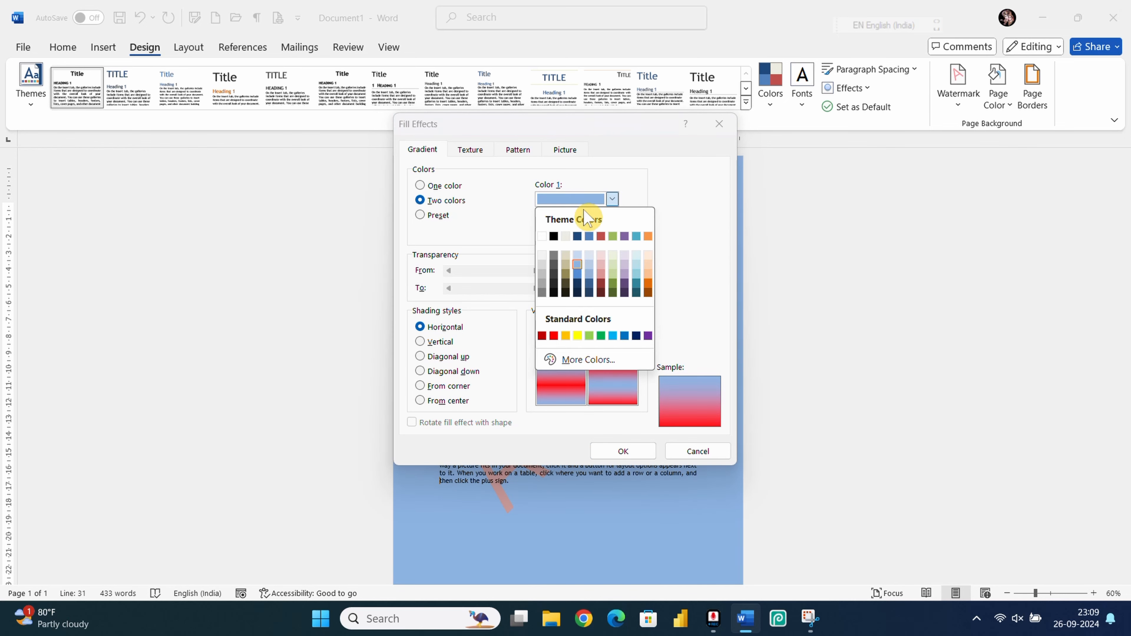
{"action": "left_click", "coordinate": [554, 236]}
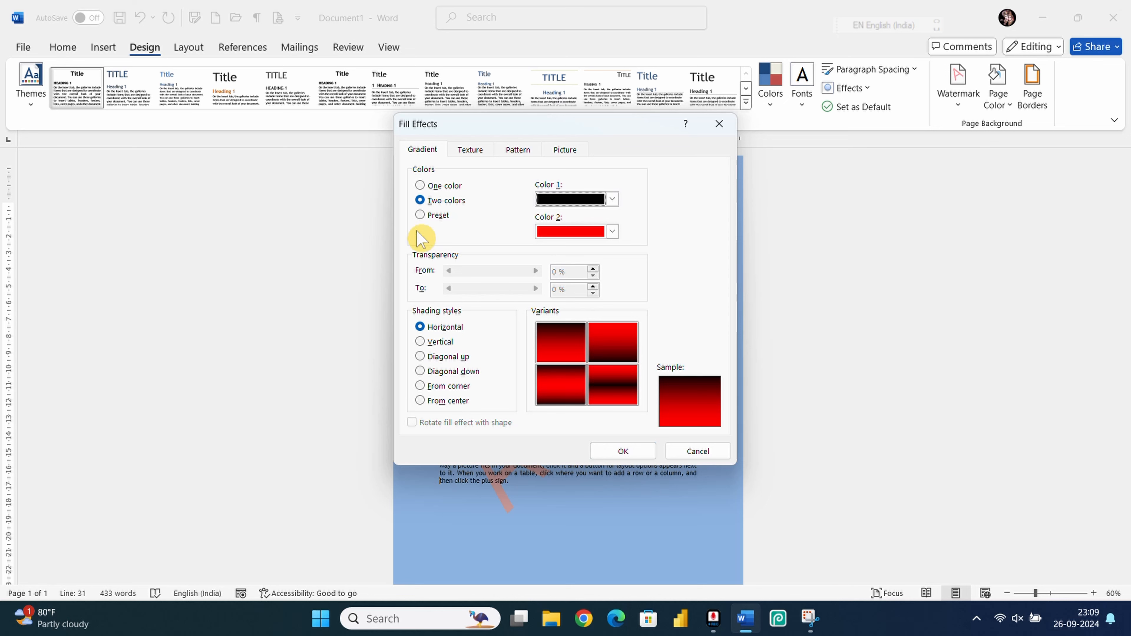
Step: Shade the gradient from the centre using the red-centre, dark-edge variant and apply it
{"action": "left_click", "coordinate": [437, 343]}
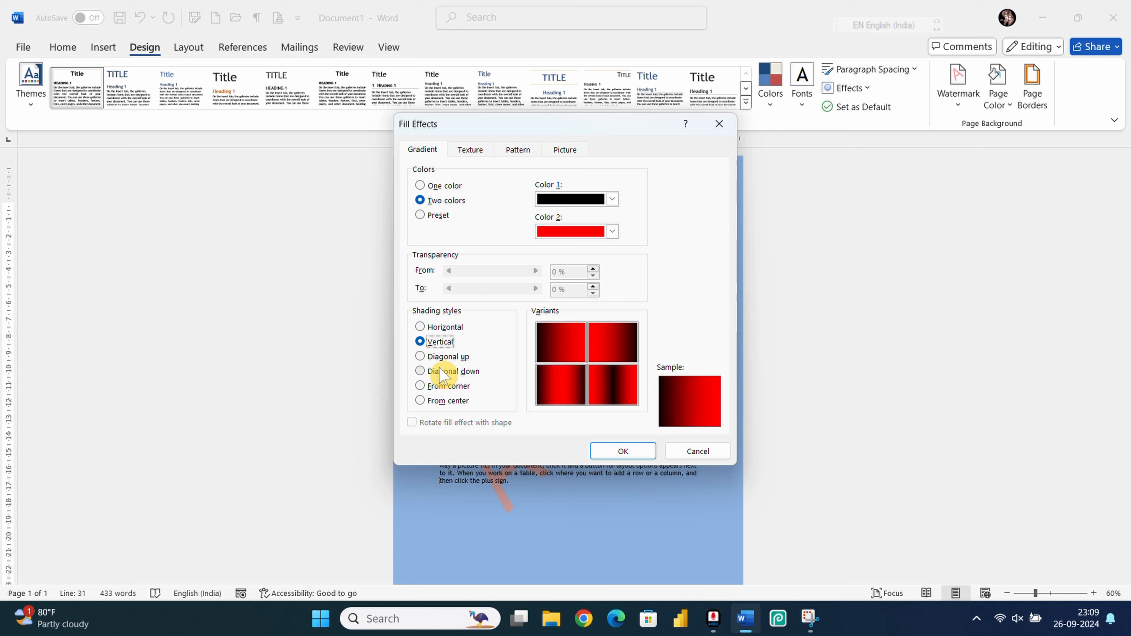
{"action": "key", "text": "Down"}
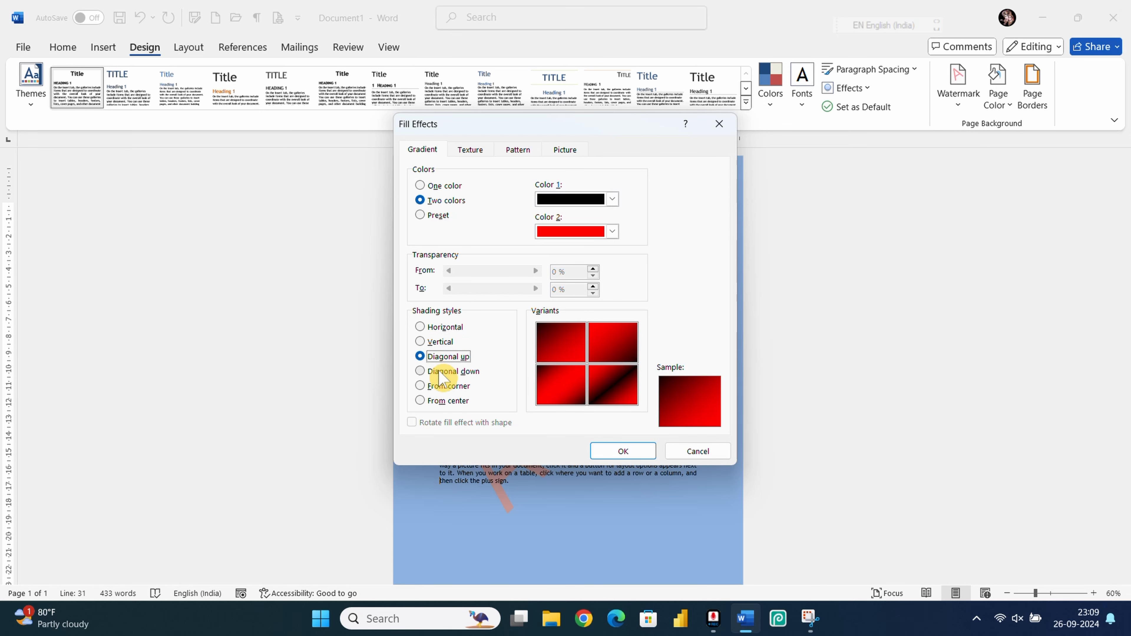
{"action": "left_click", "coordinate": [439, 373]}
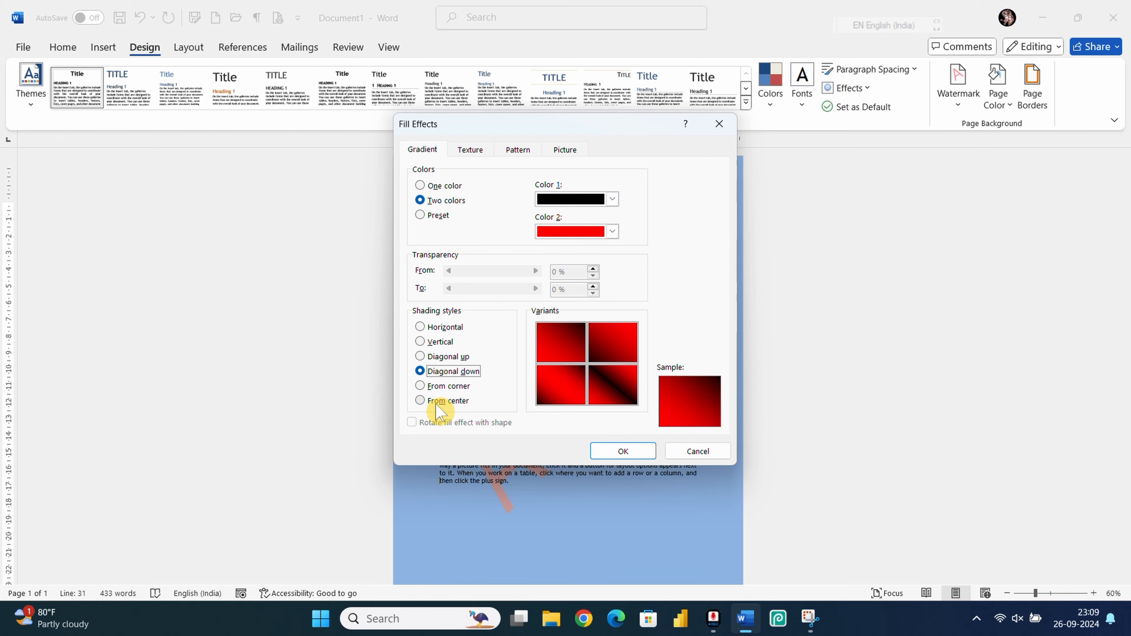
{"action": "left_click", "coordinate": [438, 404]}
{"action": "left_click", "coordinate": [617, 348]}
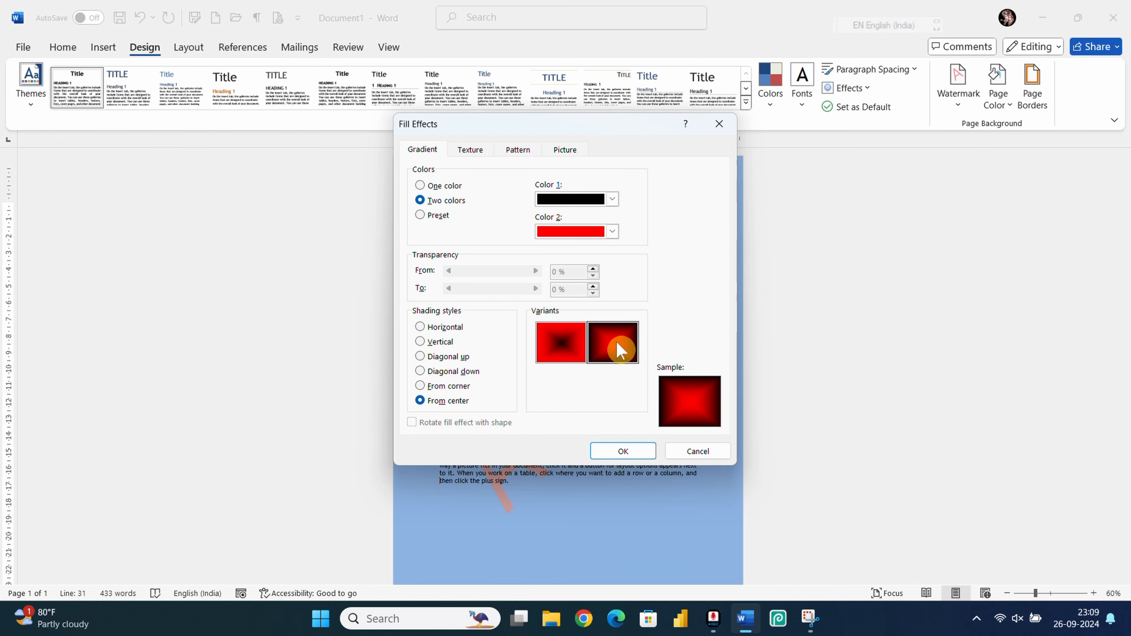
{"action": "left_click", "coordinate": [623, 451]}
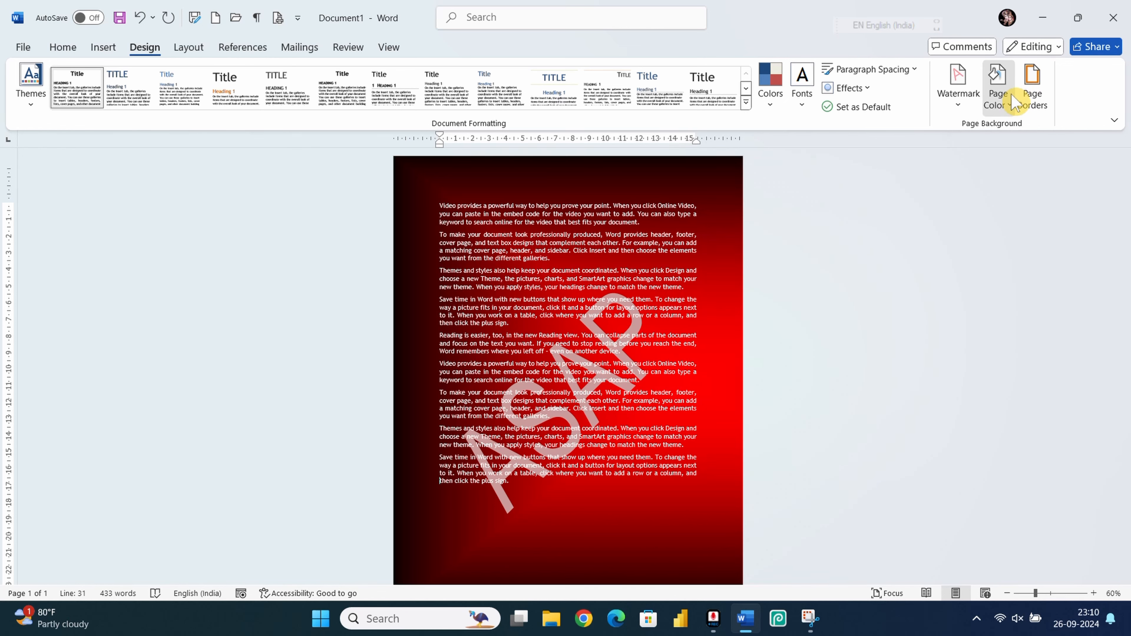
Step: Fill the page with a black-and-white Wide downward diagonal stripe pattern instead of the gradient
{"action": "left_click", "coordinate": [1000, 87]}
{"action": "left_click", "coordinate": [1020, 340]}
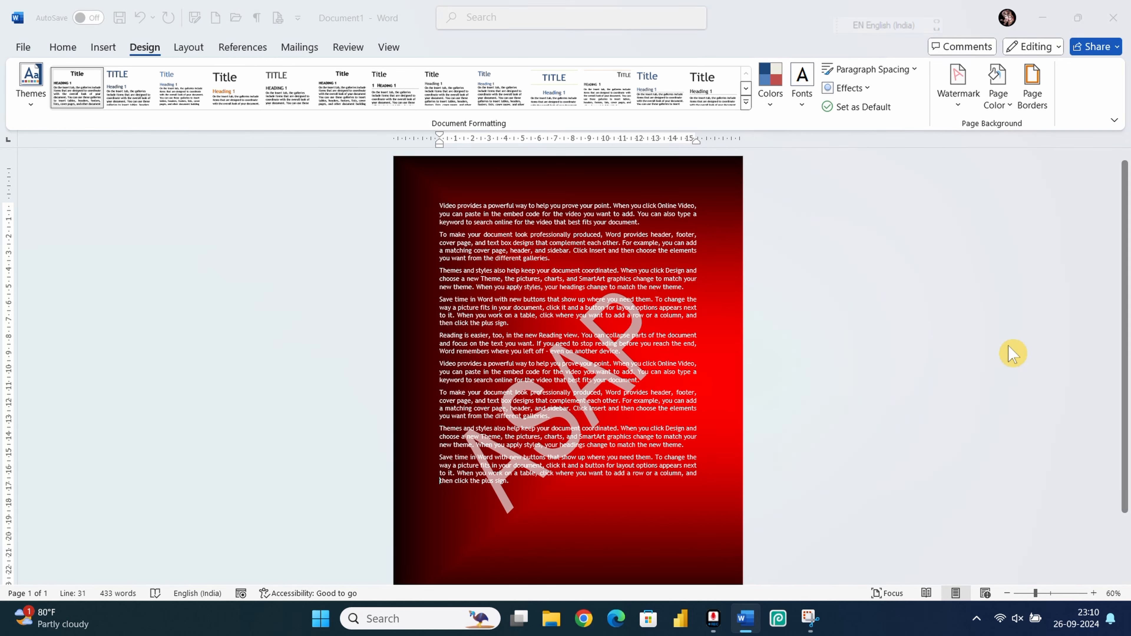
{"action": "left_click", "coordinate": [480, 150]}
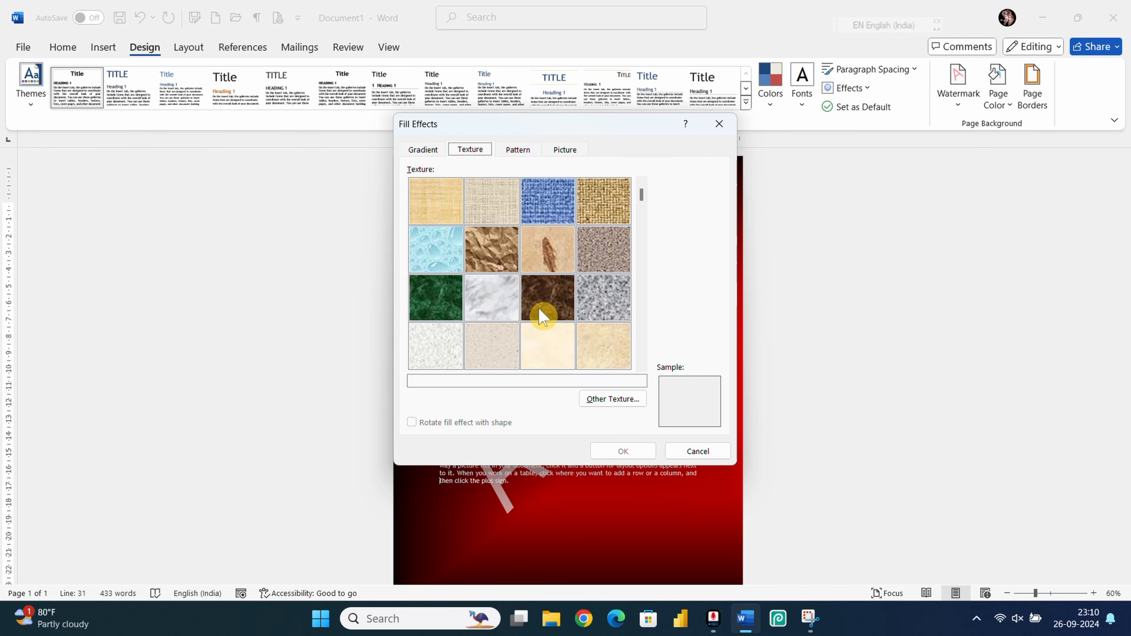
{"action": "left_click", "coordinate": [544, 210]}
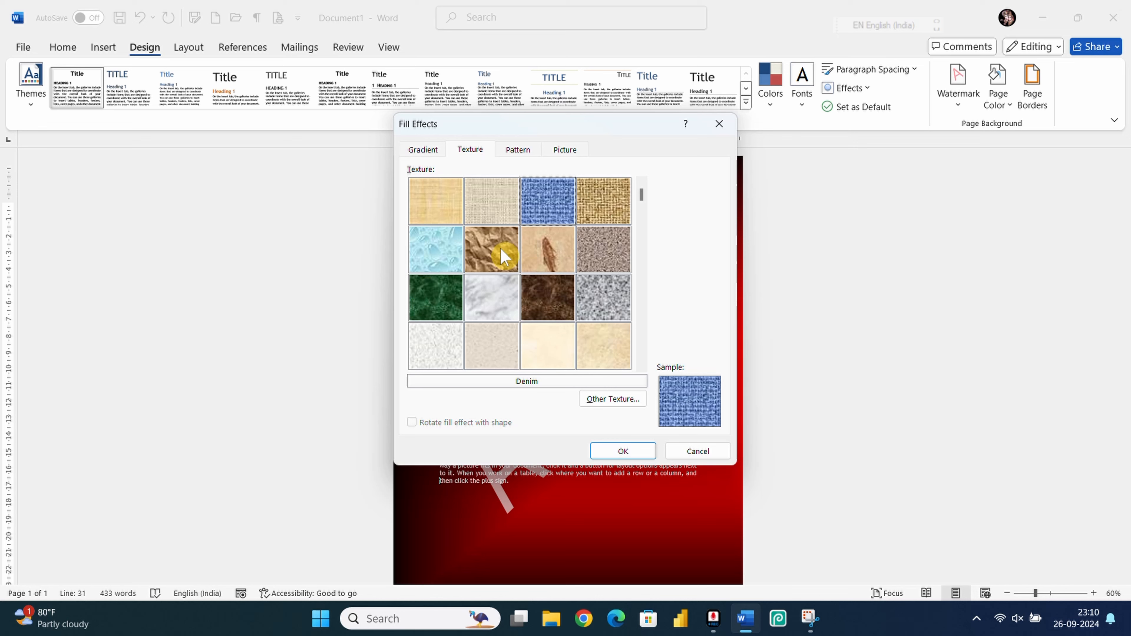
{"action": "left_click", "coordinate": [517, 150]}
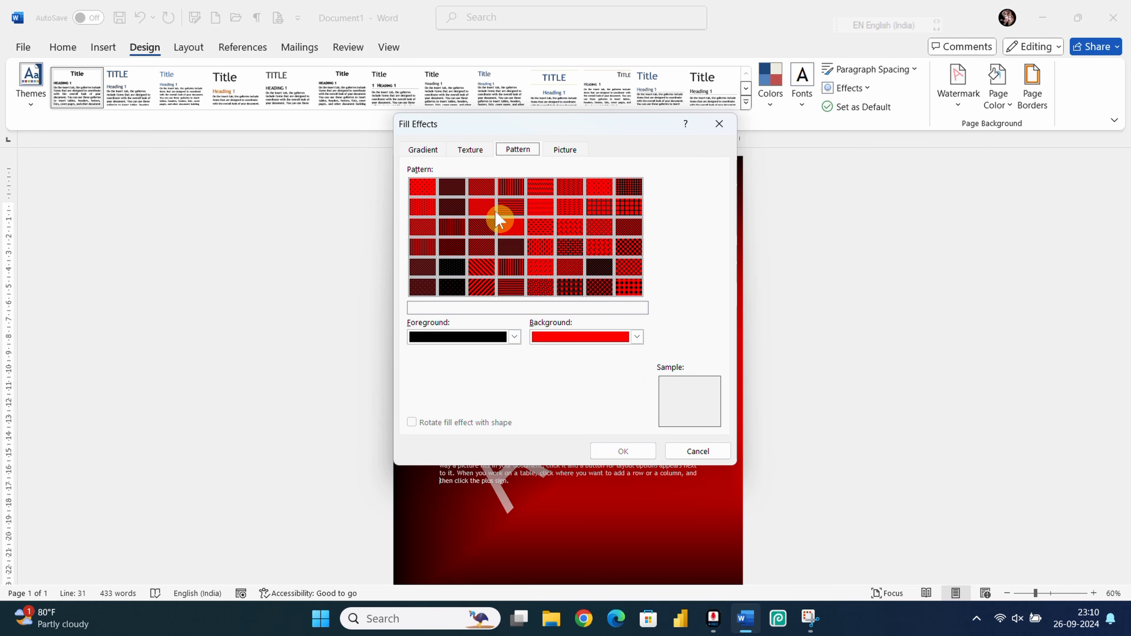
{"action": "left_click", "coordinate": [574, 338]}
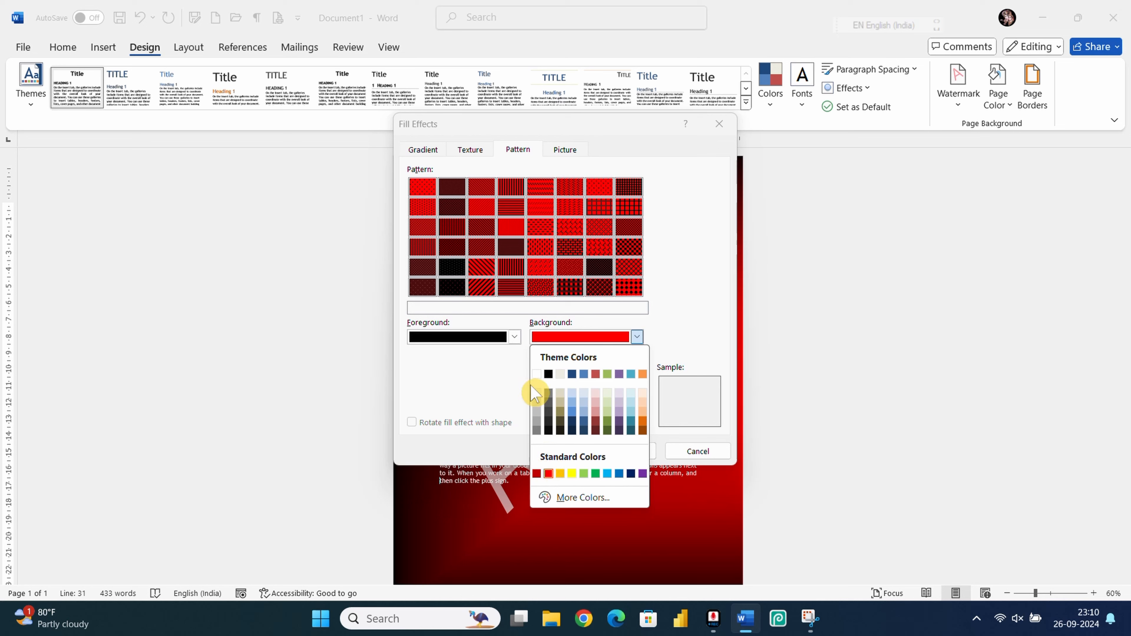
{"action": "left_click", "coordinate": [537, 375]}
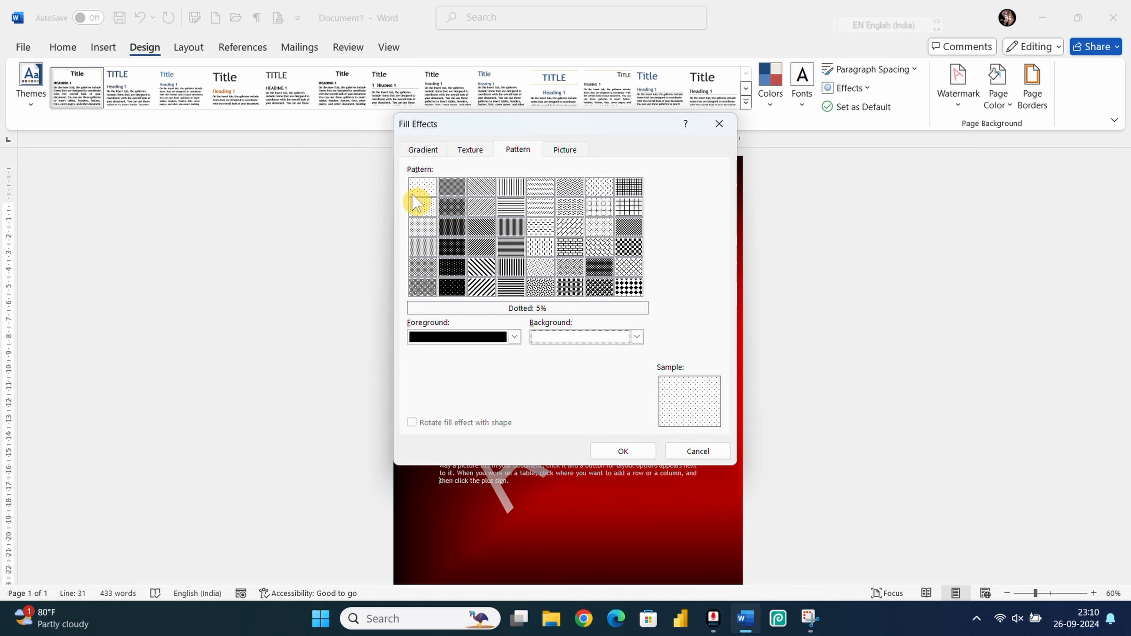
{"action": "left_click", "coordinate": [481, 271]}
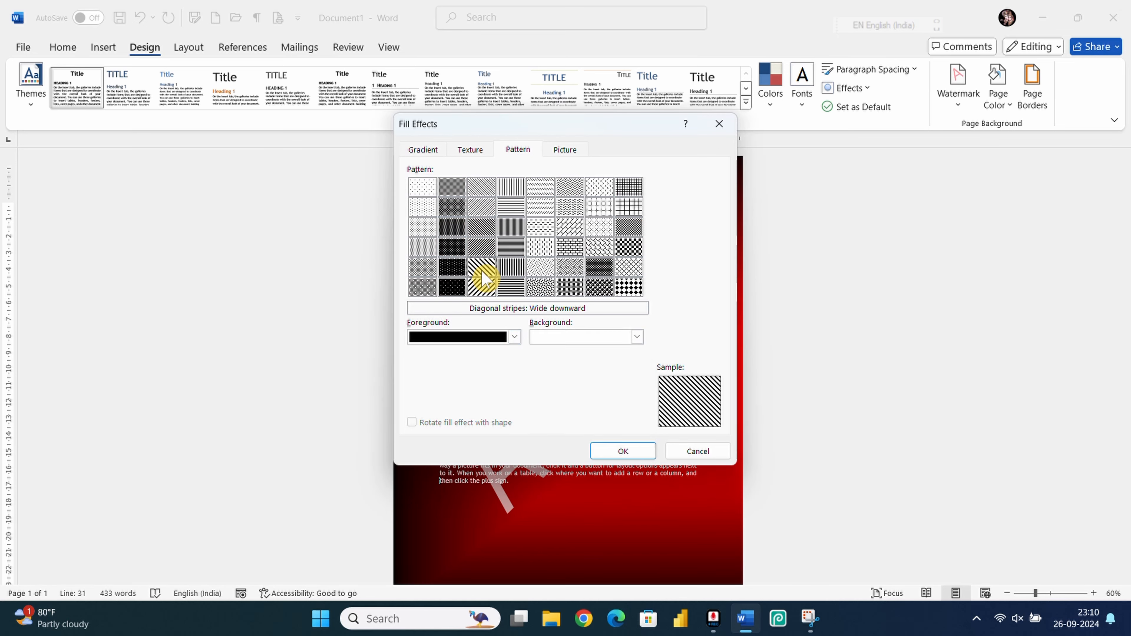
{"action": "left_click", "coordinate": [621, 452]}
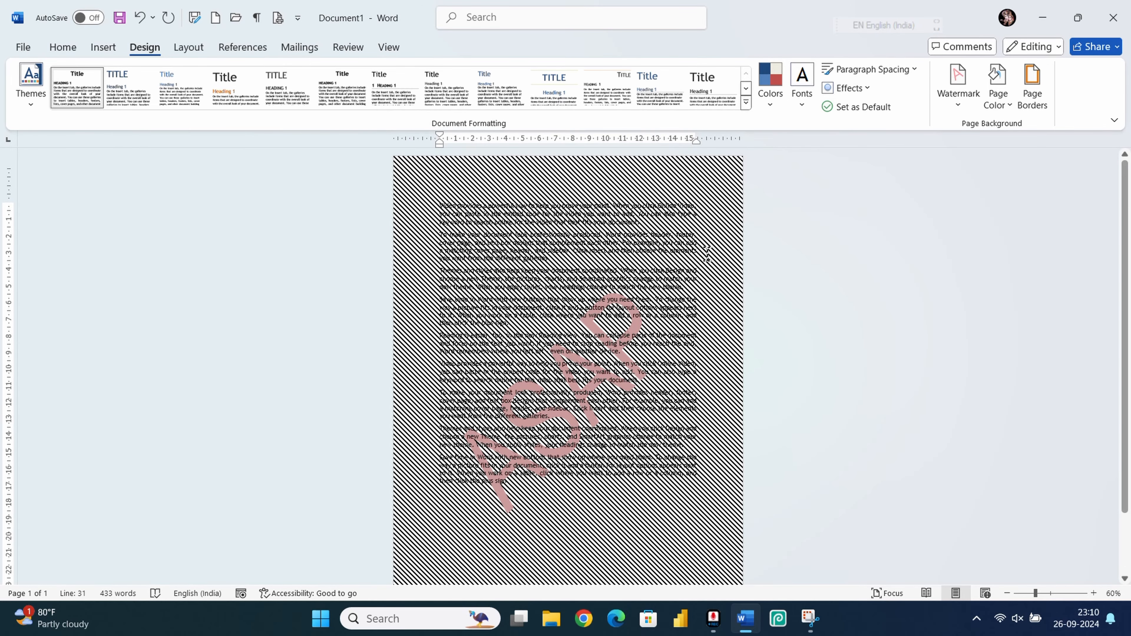
Step: In the Picture fill effects, choose to take the background picture from a file
{"action": "left_click", "coordinate": [1011, 109]}
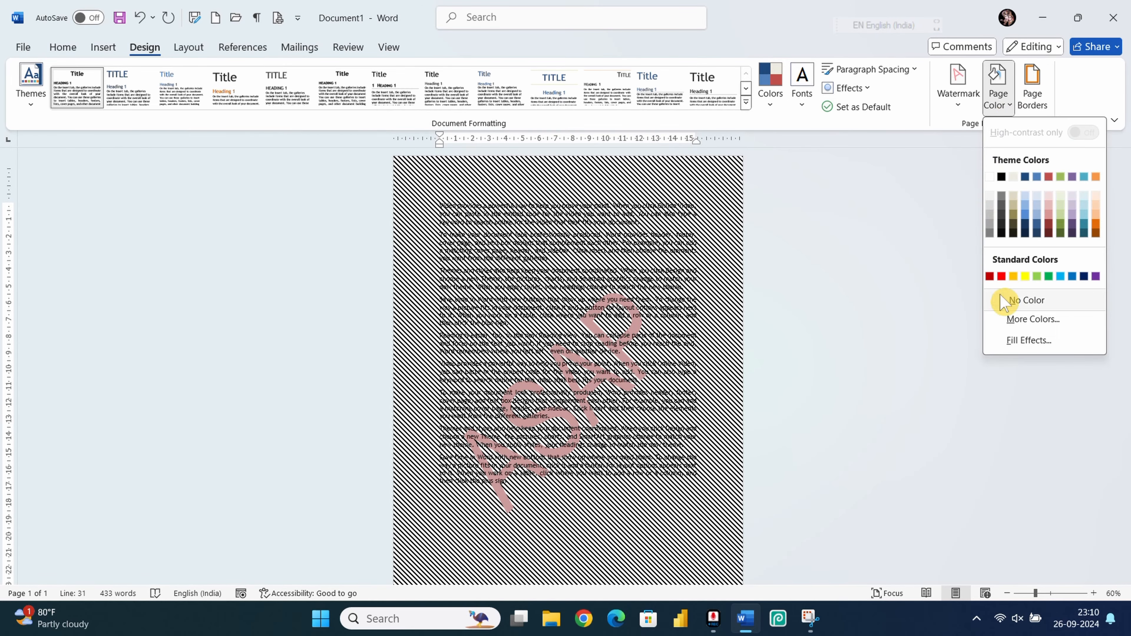
{"action": "left_click", "coordinate": [1028, 341]}
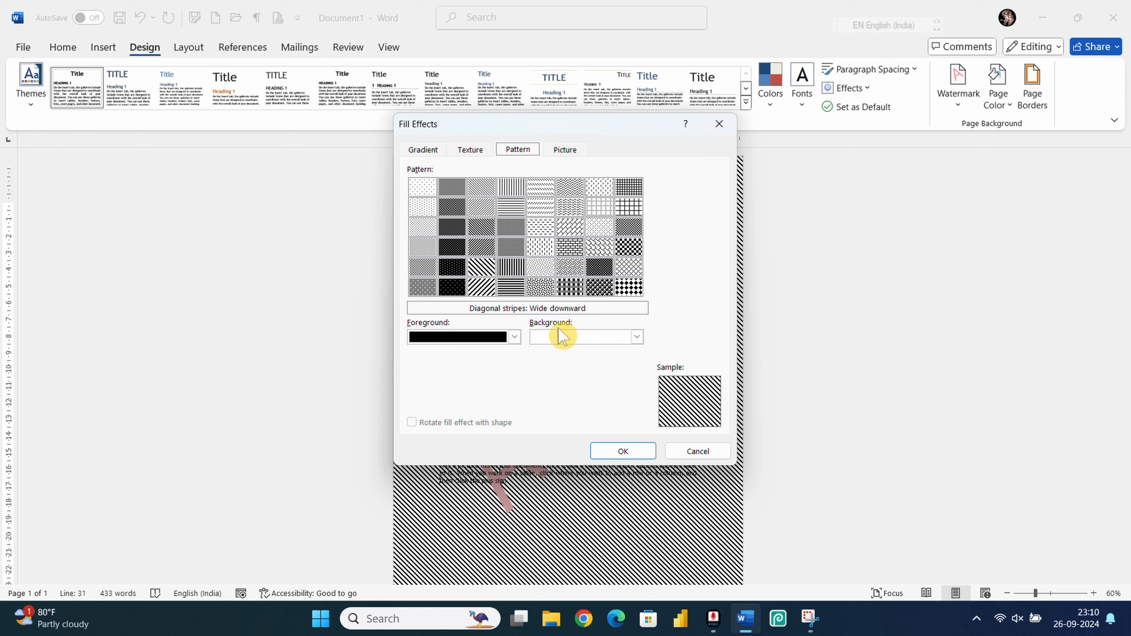
{"action": "left_click", "coordinate": [571, 152]}
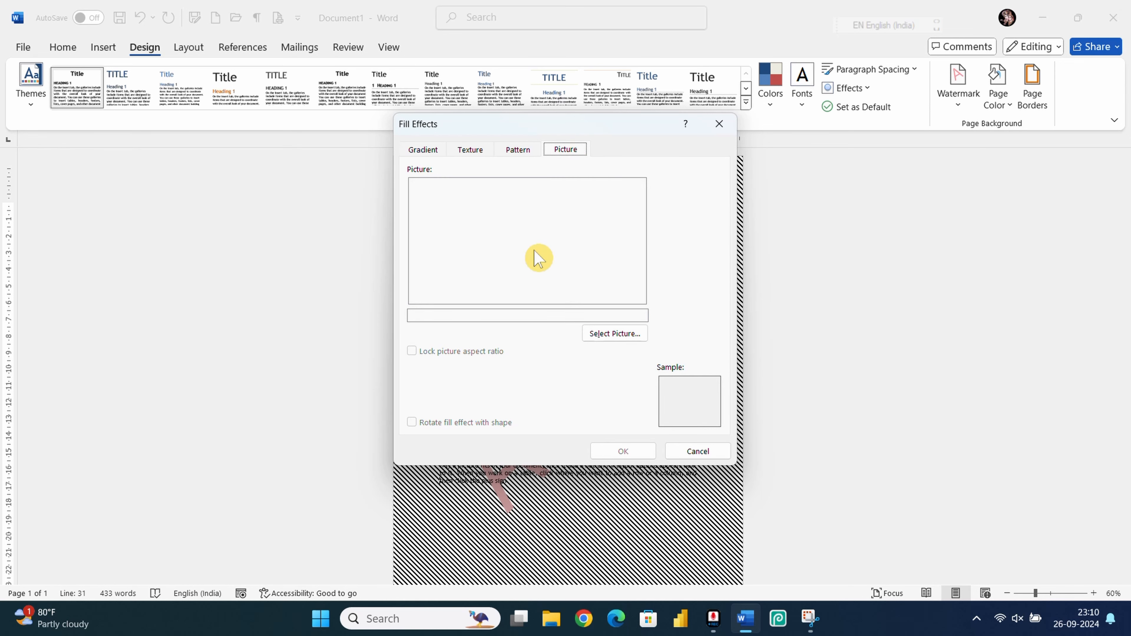
{"action": "left_click", "coordinate": [616, 335]}
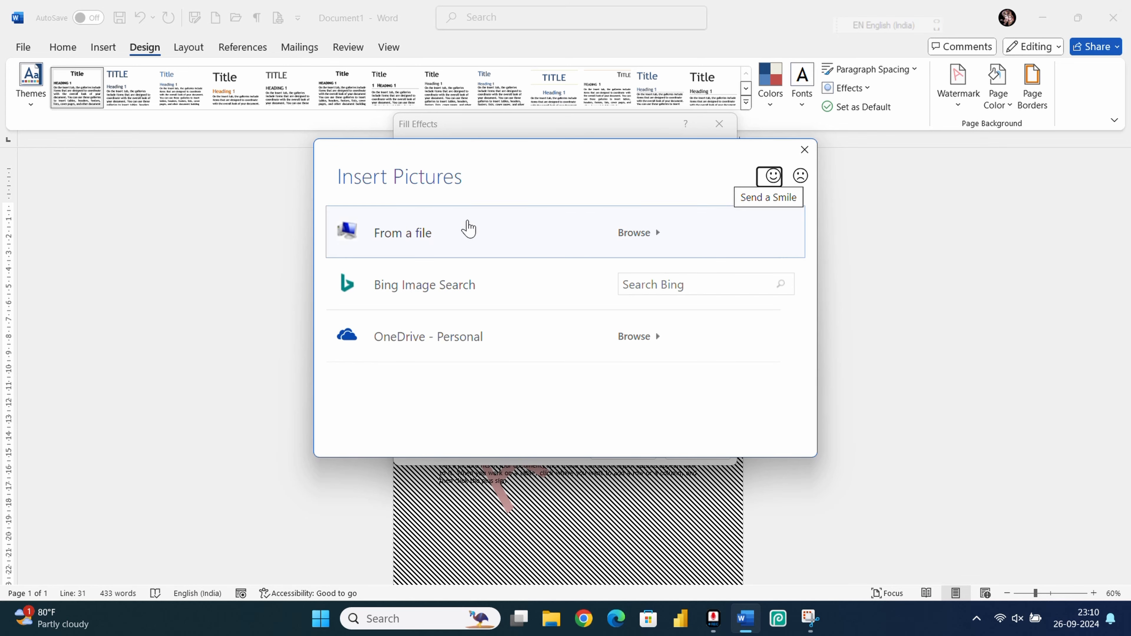
{"action": "left_click", "coordinate": [455, 245]}
Step: Insert the WhatsApp photo of the seated man as the page background and review it
{"action": "scroll", "coordinate": [713, 352], "scroll_direction": "down", "scroll_amount": 2}
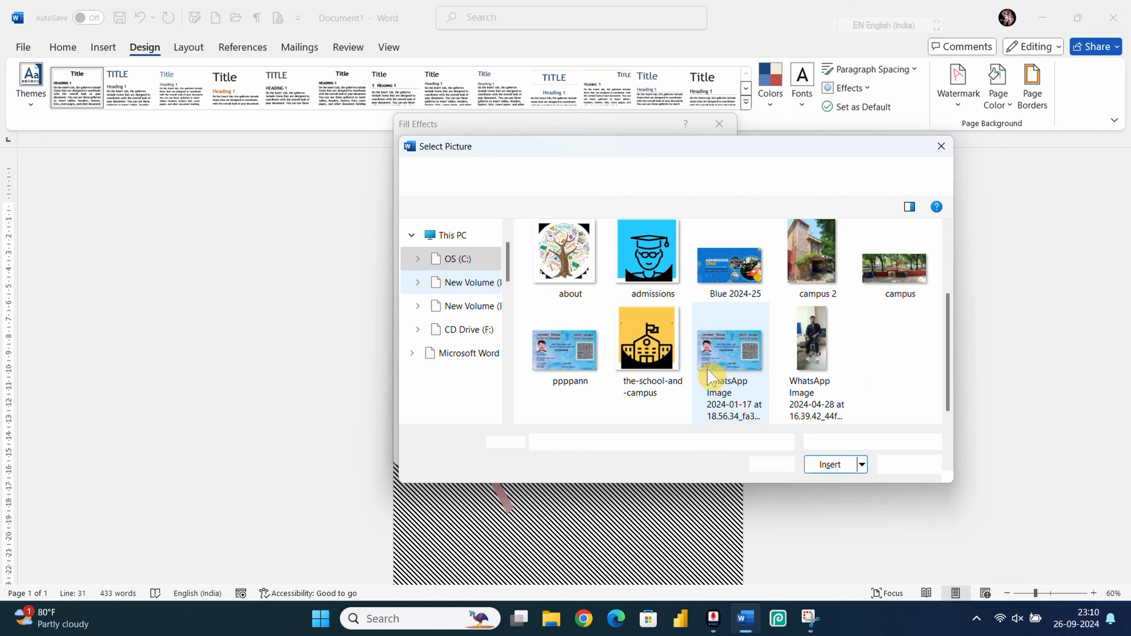
{"action": "left_click", "coordinate": [810, 352]}
{"action": "left_click", "coordinate": [830, 463]}
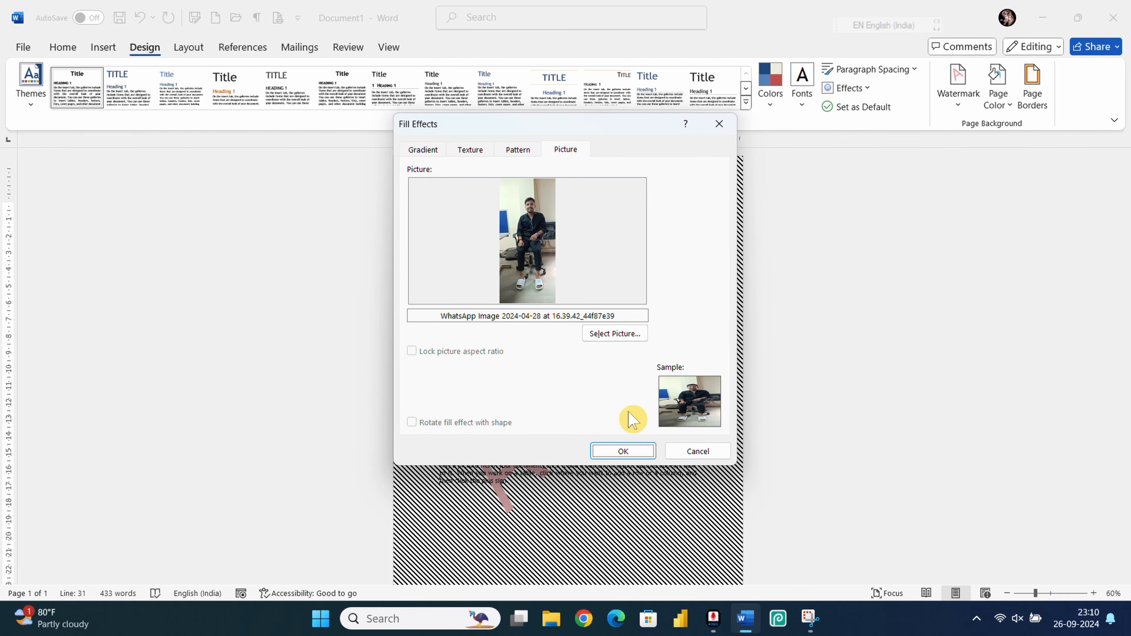
{"action": "left_click", "coordinate": [626, 452]}
{"action": "scroll", "coordinate": [583, 329], "scroll_direction": "down", "scroll_amount": 2}
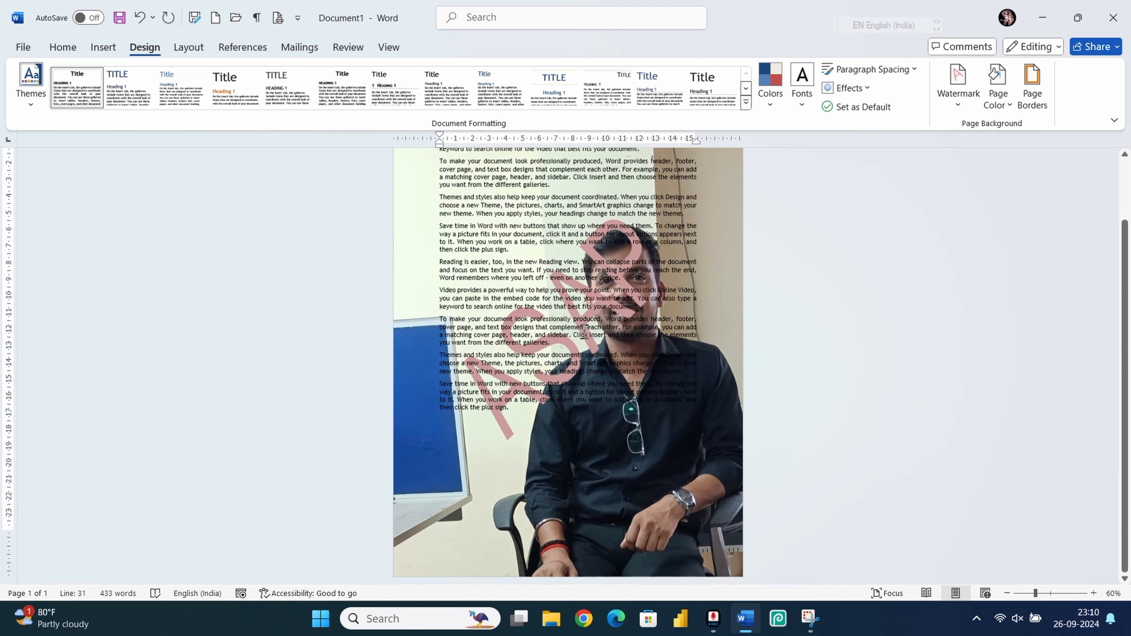
{"action": "scroll", "coordinate": [583, 330], "scroll_direction": "down", "scroll_amount": 3}
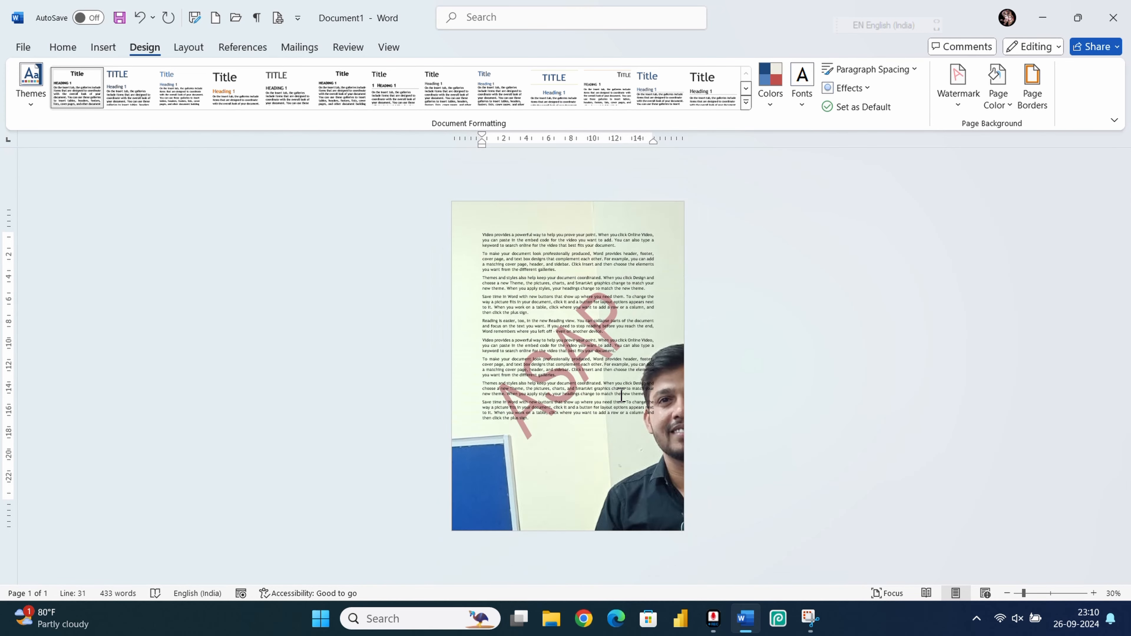
{"action": "scroll", "coordinate": [621, 395], "scroll_direction": "up", "scroll_amount": 5}
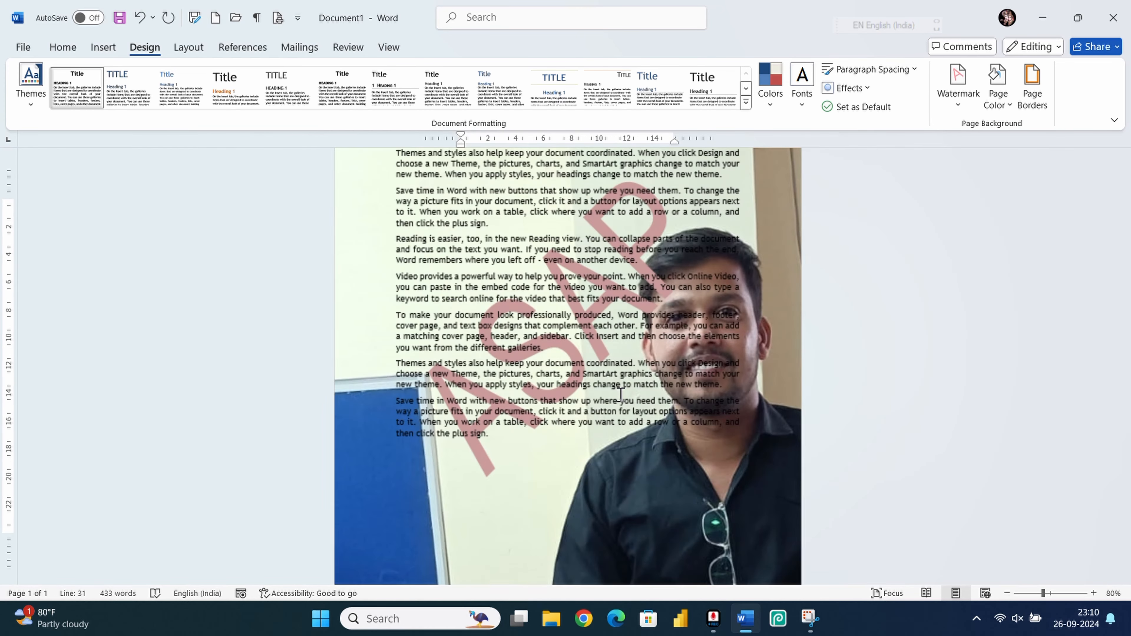
{"action": "scroll", "coordinate": [615, 388], "scroll_direction": "up", "scroll_amount": 3}
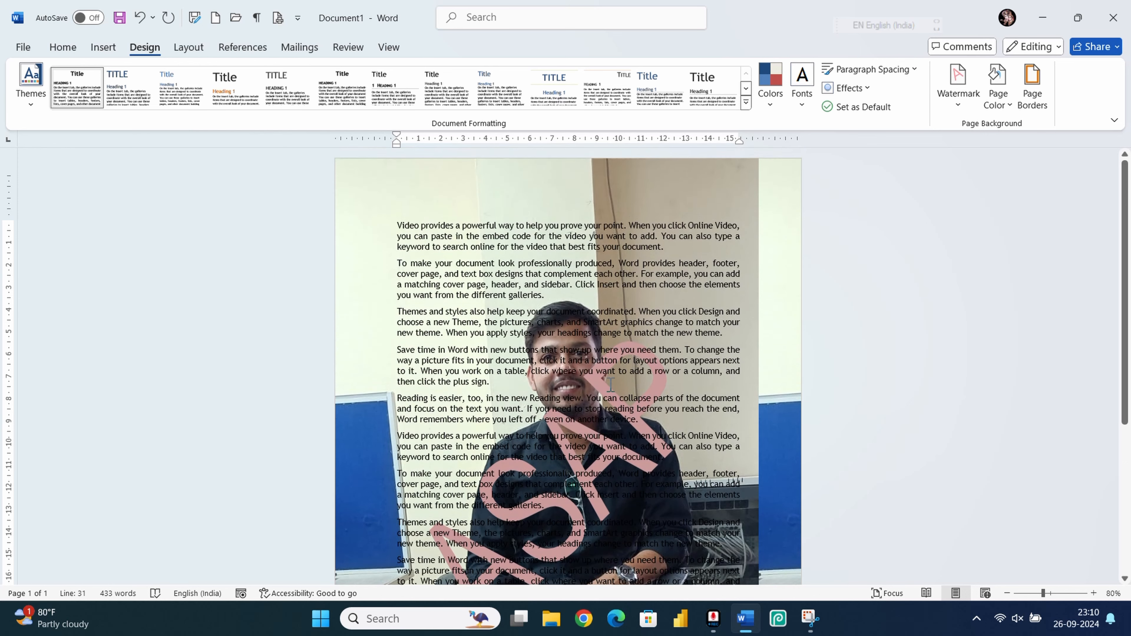
{"action": "scroll", "coordinate": [618, 384], "scroll_direction": "down", "scroll_amount": 5}
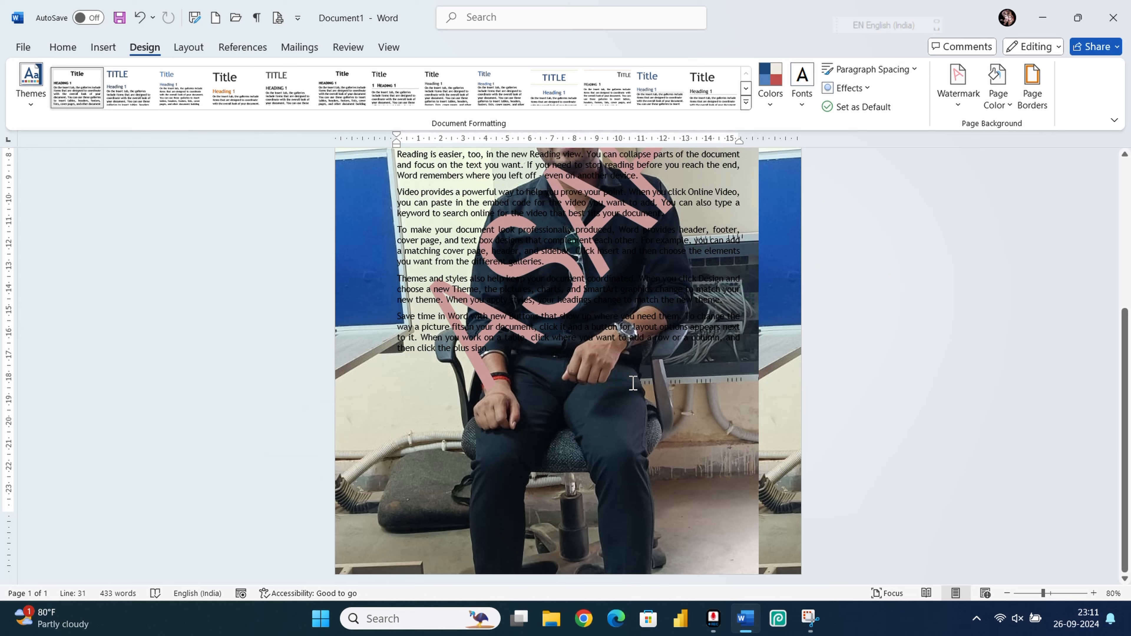
{"action": "scroll", "coordinate": [613, 349], "scroll_direction": "up", "scroll_amount": 2}
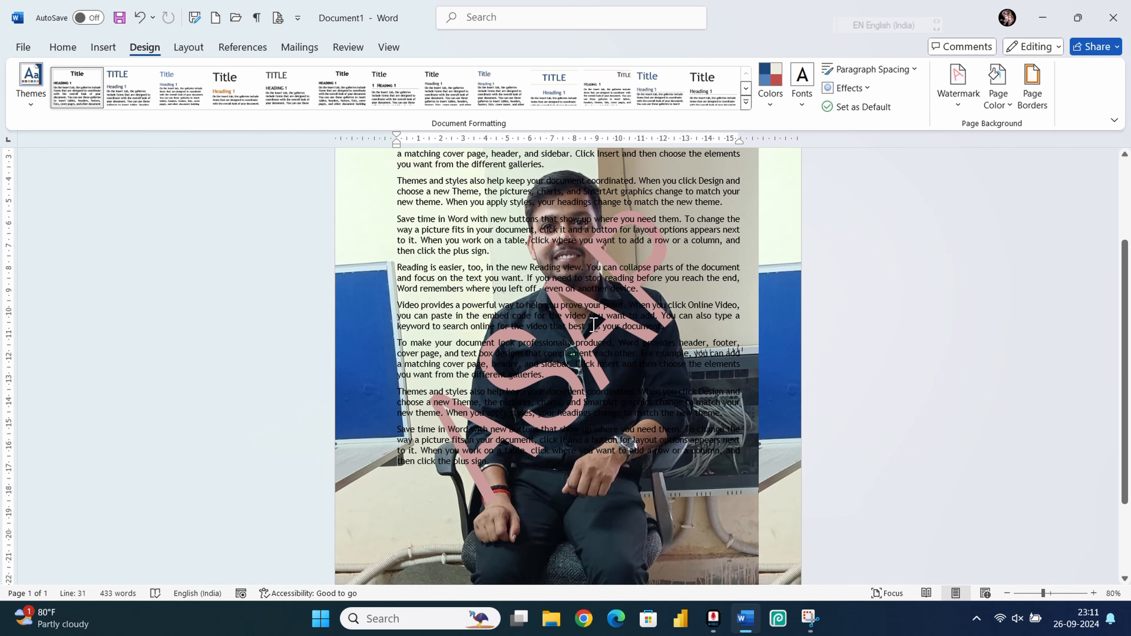
{"action": "scroll", "coordinate": [644, 281], "scroll_direction": "up", "scroll_amount": 2}
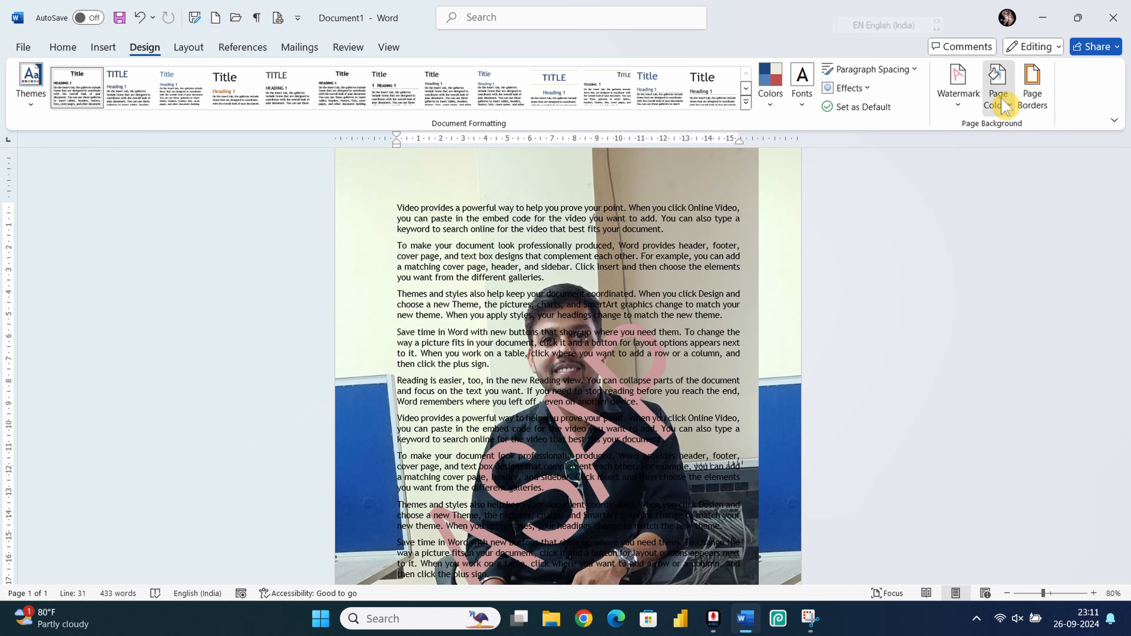
Step: Set the page colour to No Color and remove the ASAP watermark
{"action": "left_click", "coordinate": [997, 84]}
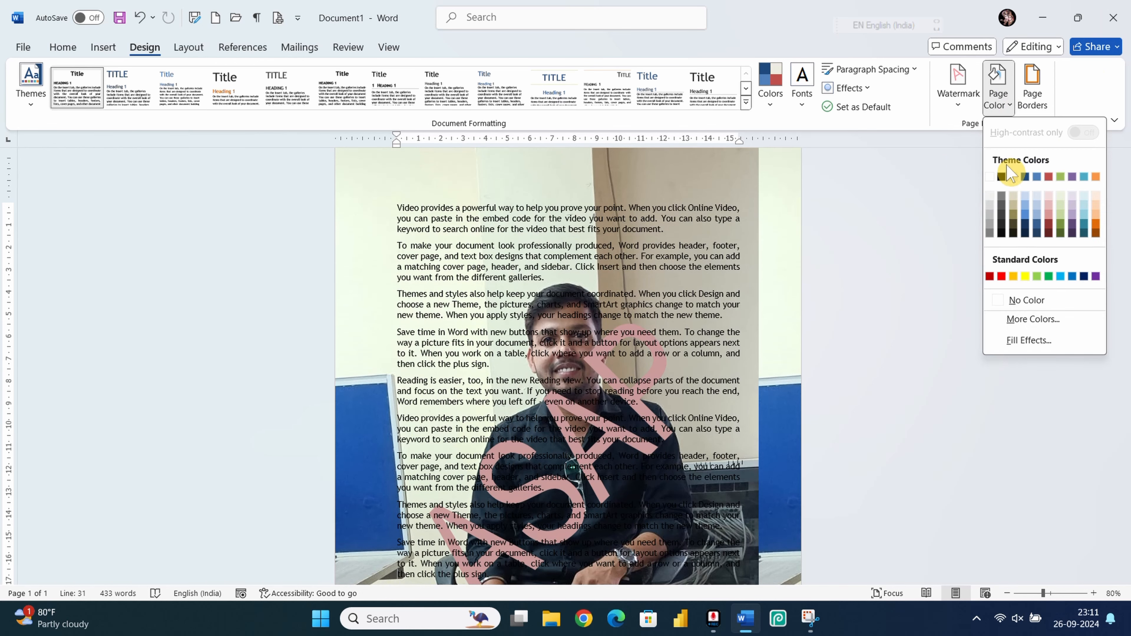
{"action": "left_click", "coordinate": [1014, 300]}
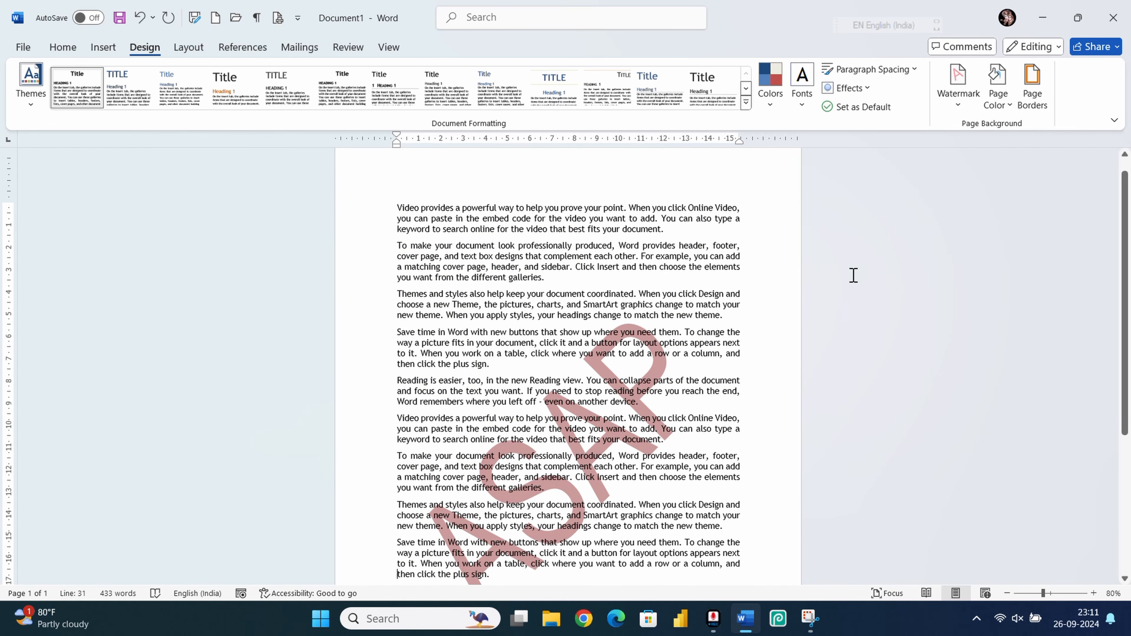
{"action": "left_click", "coordinate": [960, 105]}
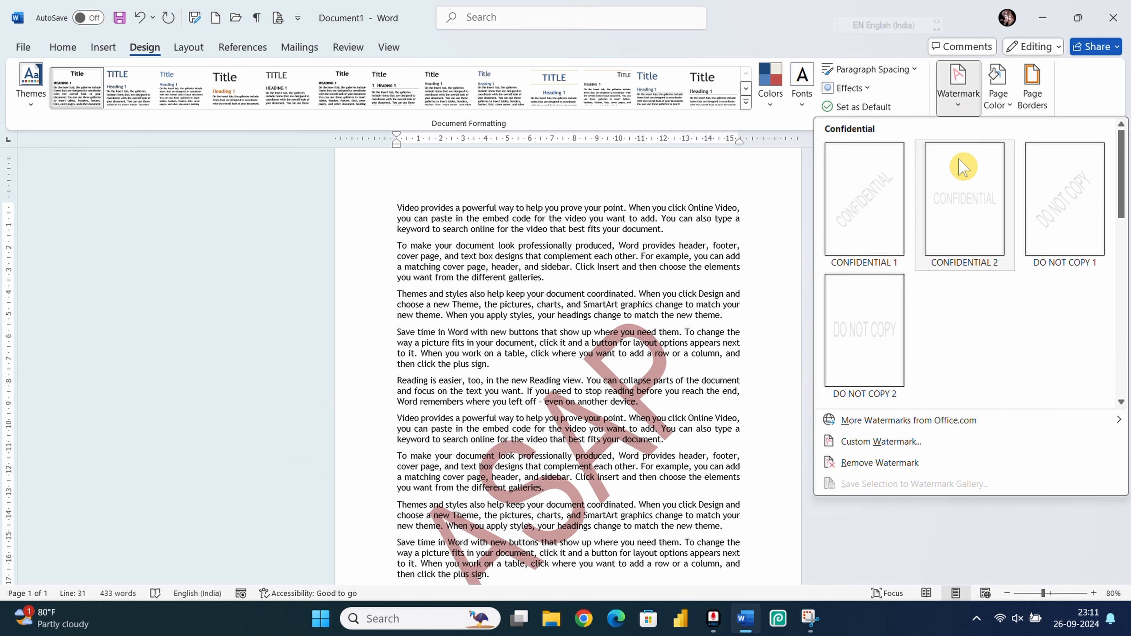
{"action": "left_click", "coordinate": [866, 462]}
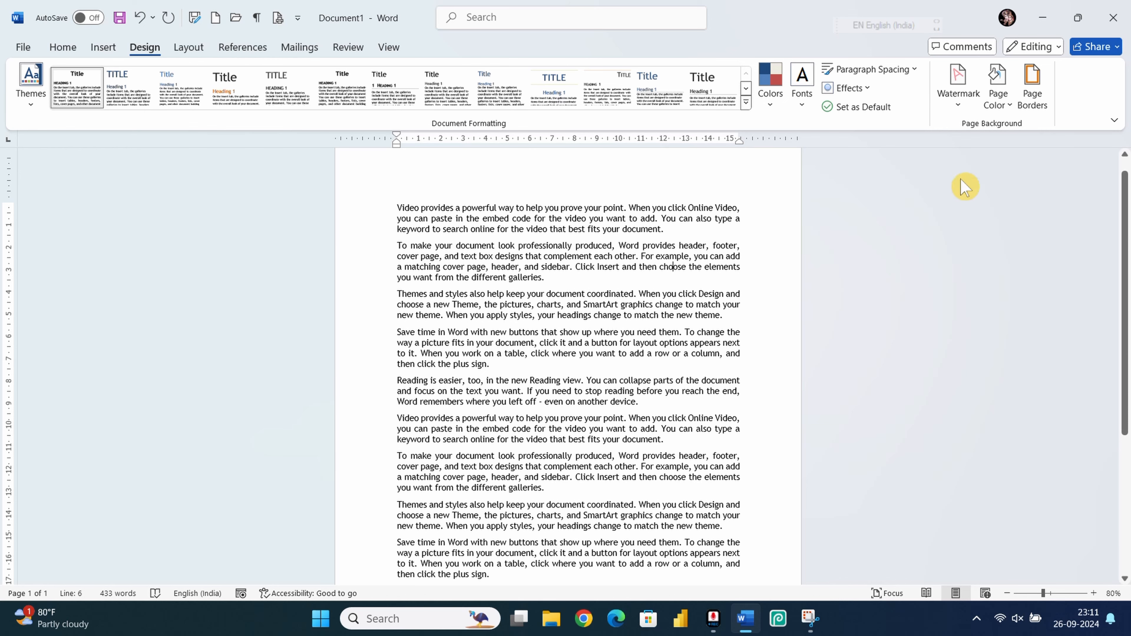
{"action": "left_click", "coordinate": [1032, 91]}
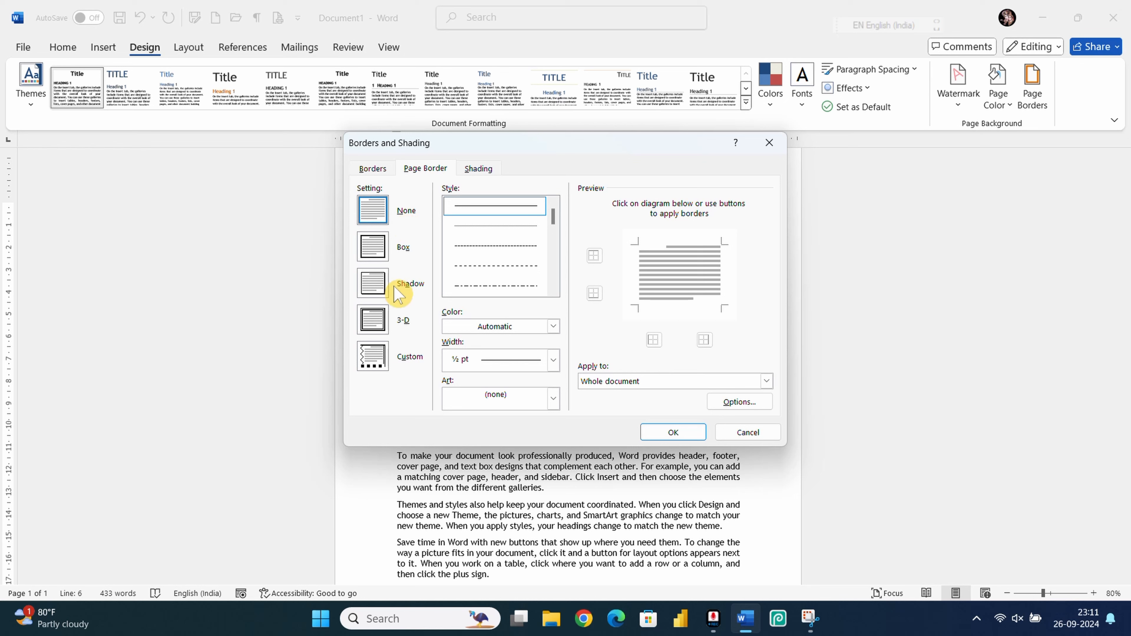
Step: Frame the whole page with a red 2¼ pt box line border
{"action": "left_click", "coordinate": [390, 245]}
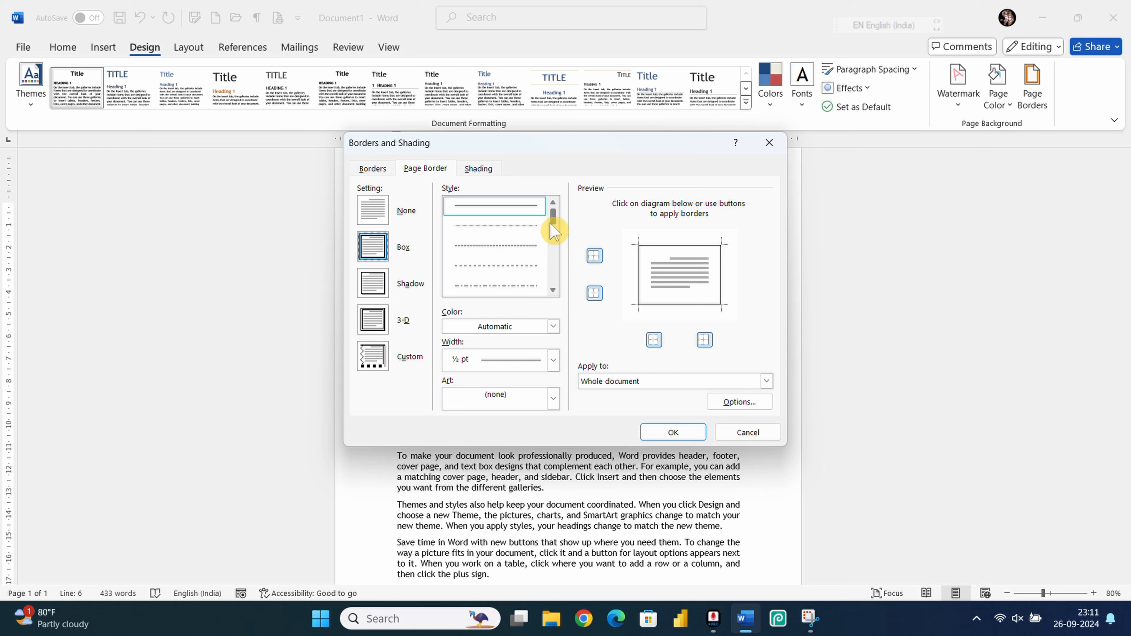
{"action": "left_click_drag", "start_coordinate": [551, 223], "coordinate": [554, 247]}
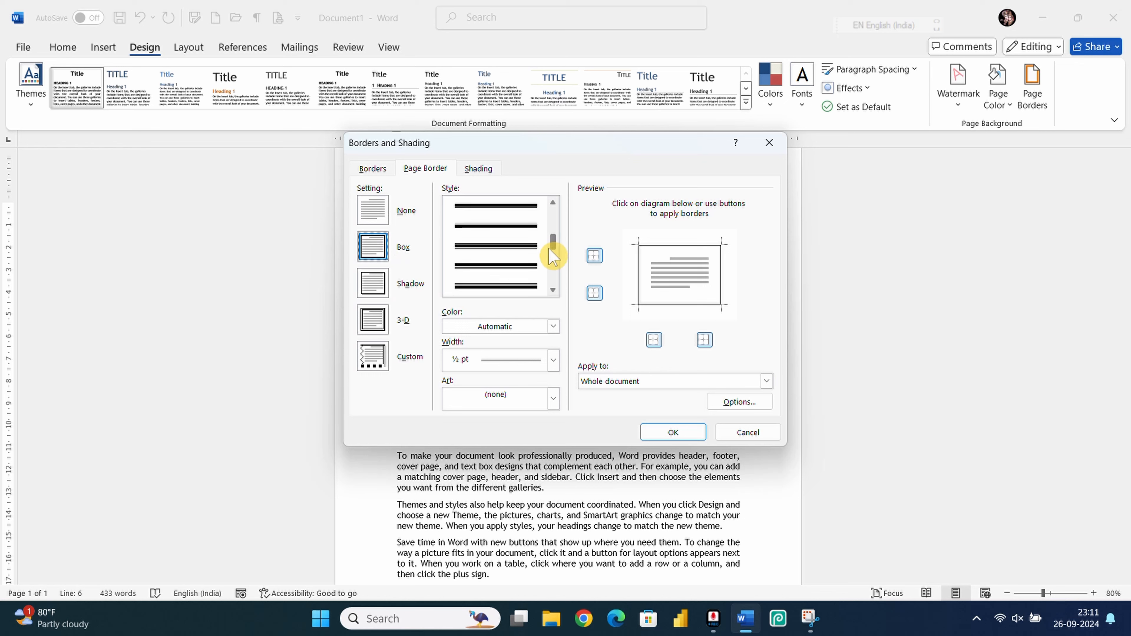
{"action": "left_click", "coordinate": [512, 248]}
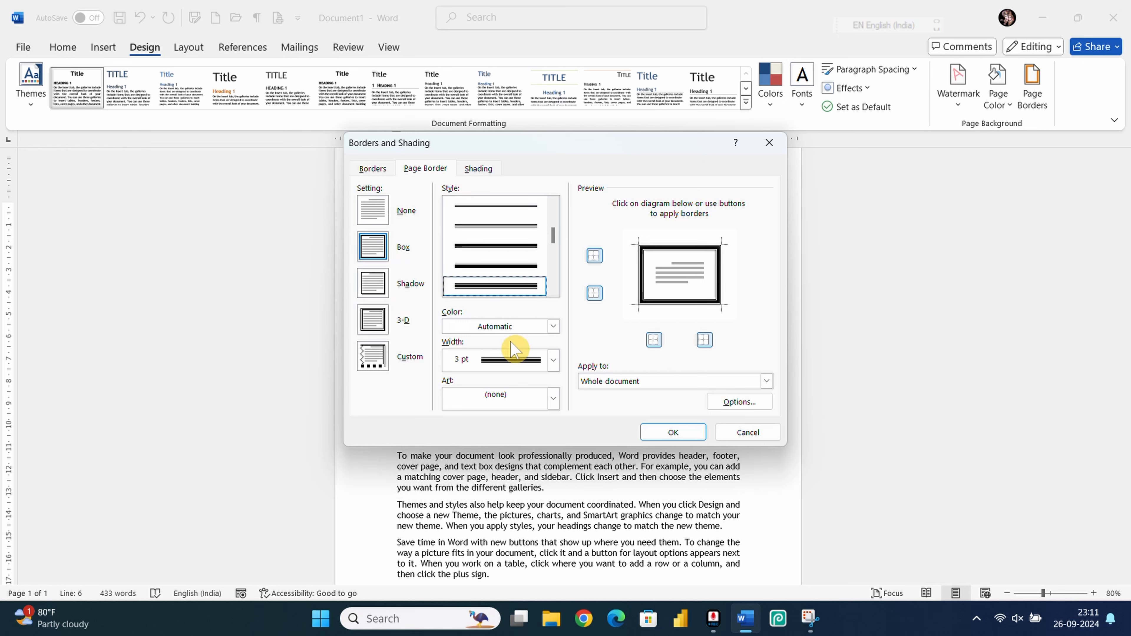
{"action": "left_click", "coordinate": [551, 329]}
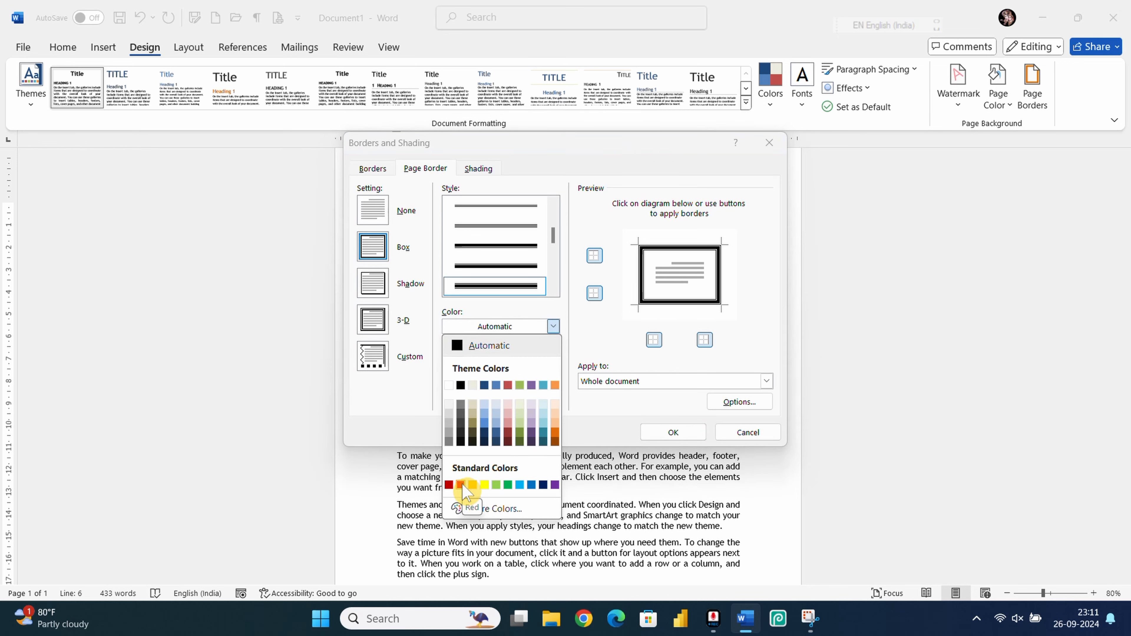
{"action": "left_click", "coordinate": [460, 485]}
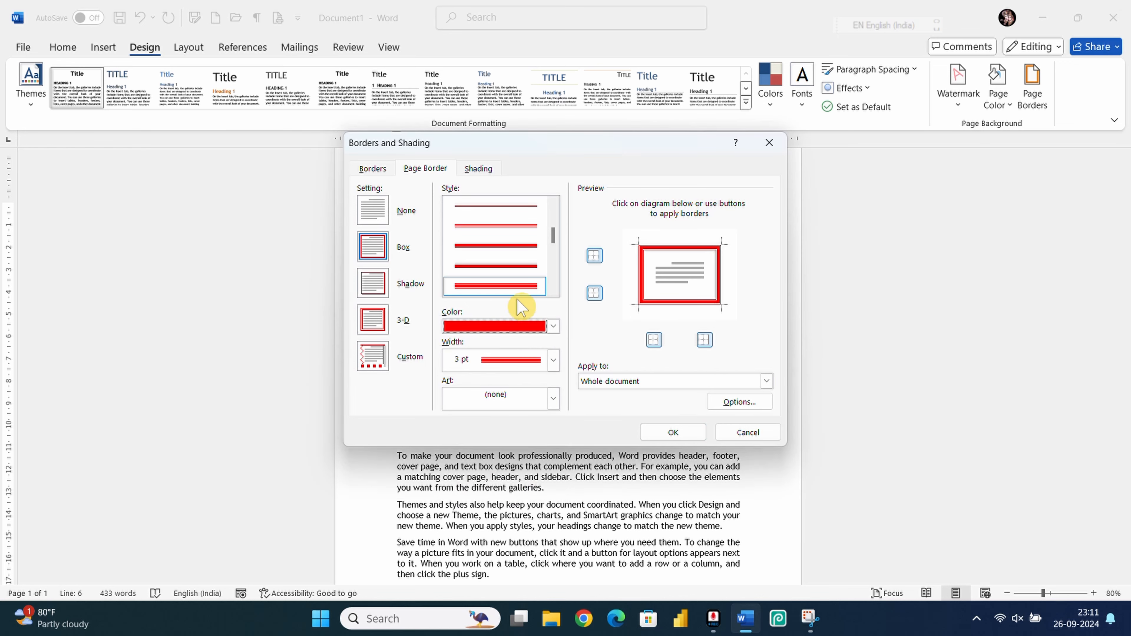
{"action": "left_click", "coordinate": [554, 362]}
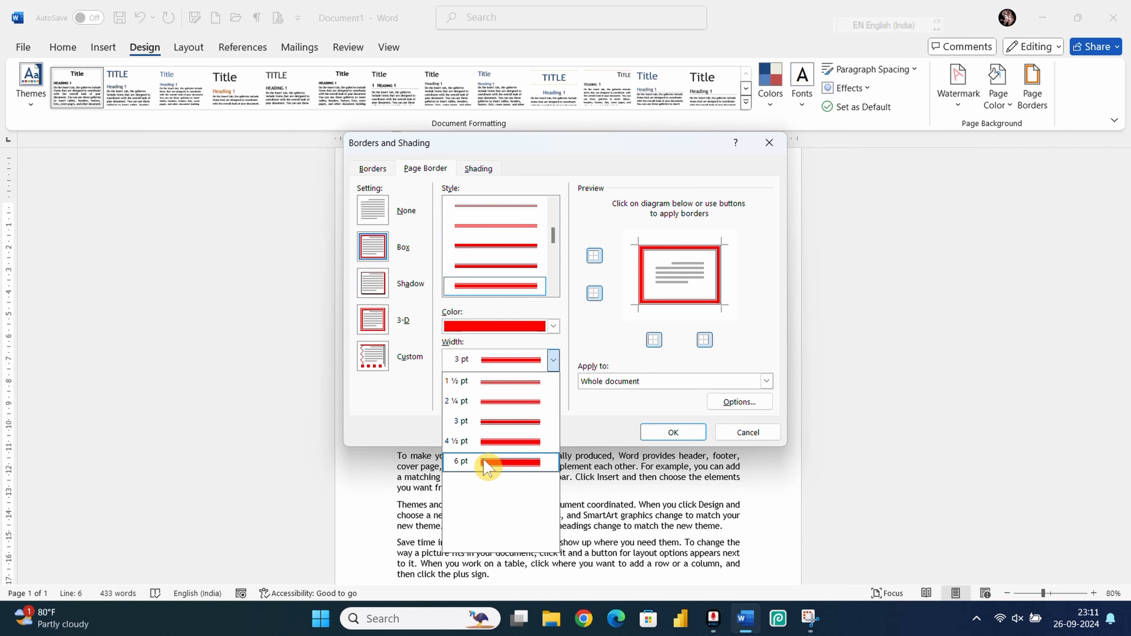
{"action": "left_click", "coordinate": [505, 402]}
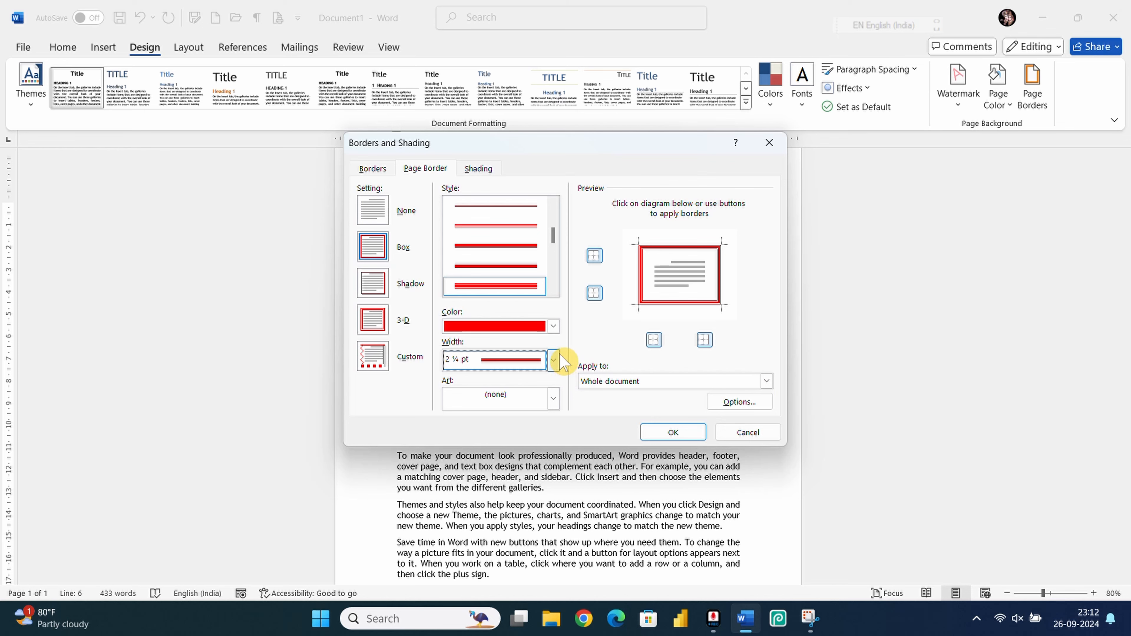
{"action": "left_click", "coordinate": [669, 433]}
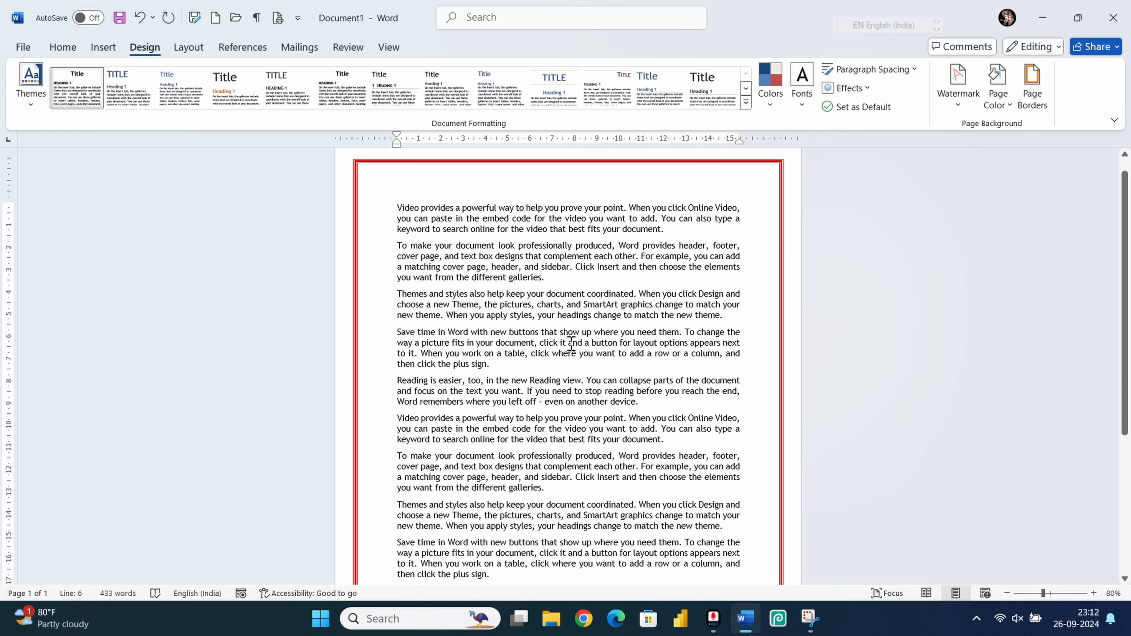
{"action": "scroll", "coordinate": [572, 352], "scroll_direction": "down", "scroll_amount": 4, "text": "ctrl"}
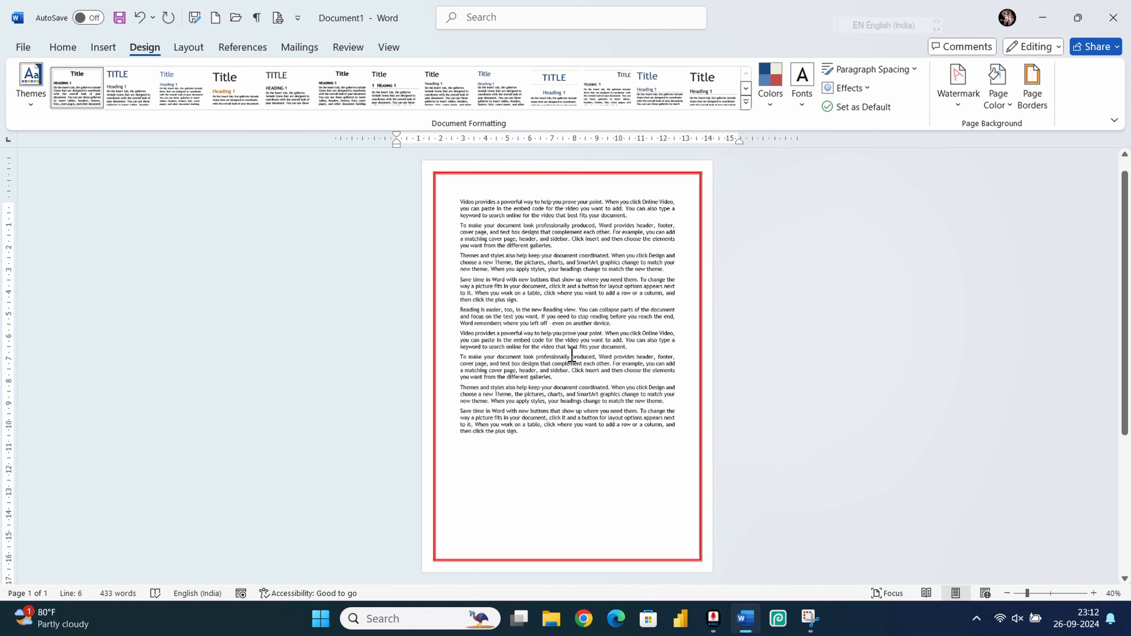
{"action": "scroll", "coordinate": [577, 352], "scroll_direction": "up", "scroll_amount": 2, "text": "ctrl"}
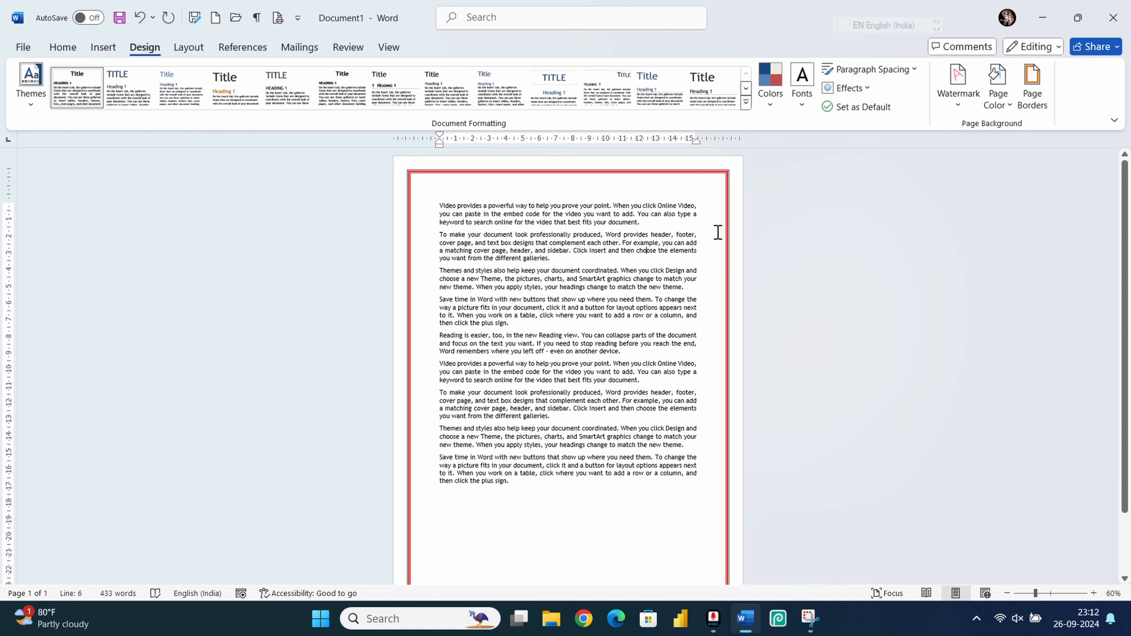
{"action": "left_click", "coordinate": [1032, 87]}
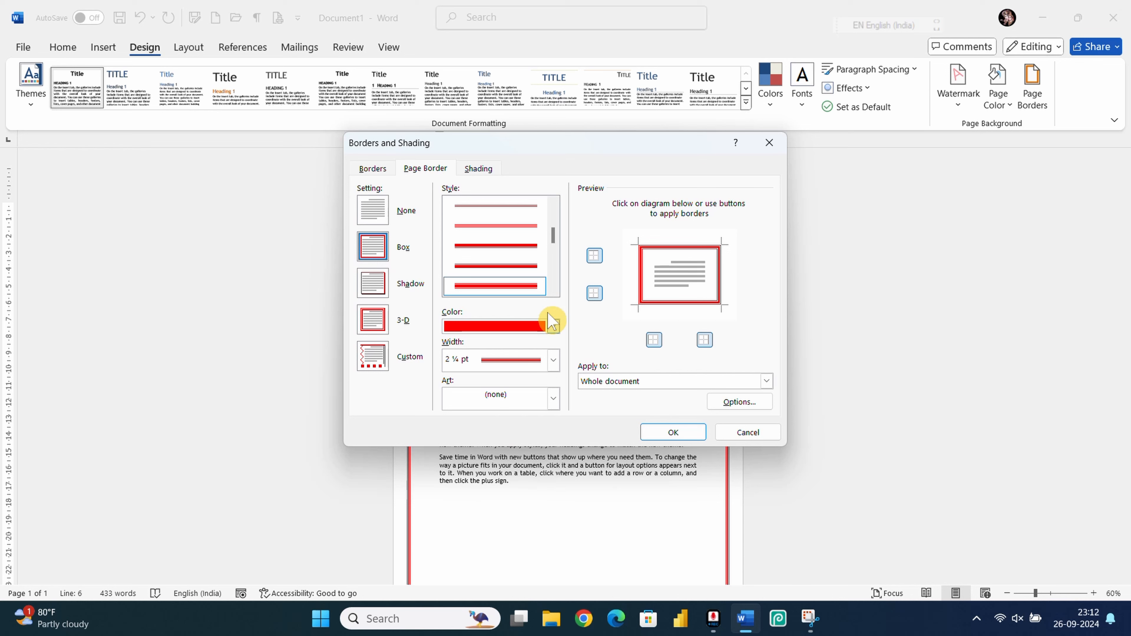
Step: Switch the page border to the red striped dashed 3 pt style and zoom in to check it
{"action": "left_click_drag", "start_coordinate": [554, 241], "coordinate": [554, 289]}
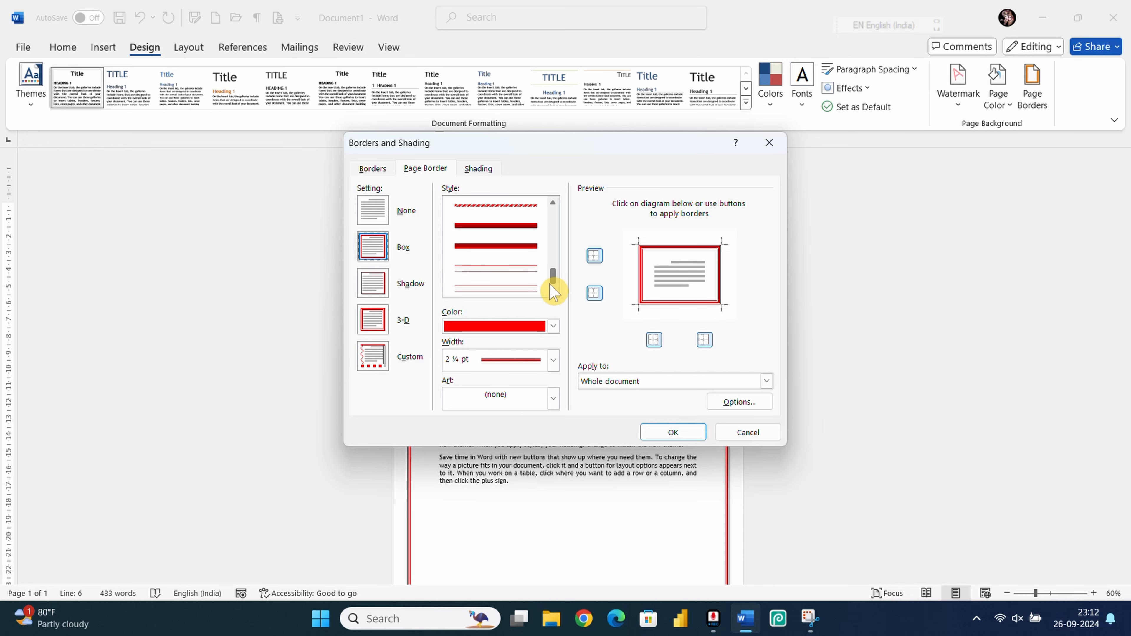
{"action": "scroll", "coordinate": [497, 221], "scroll_direction": "up", "scroll_amount": 2}
{"action": "left_click", "coordinate": [533, 287]}
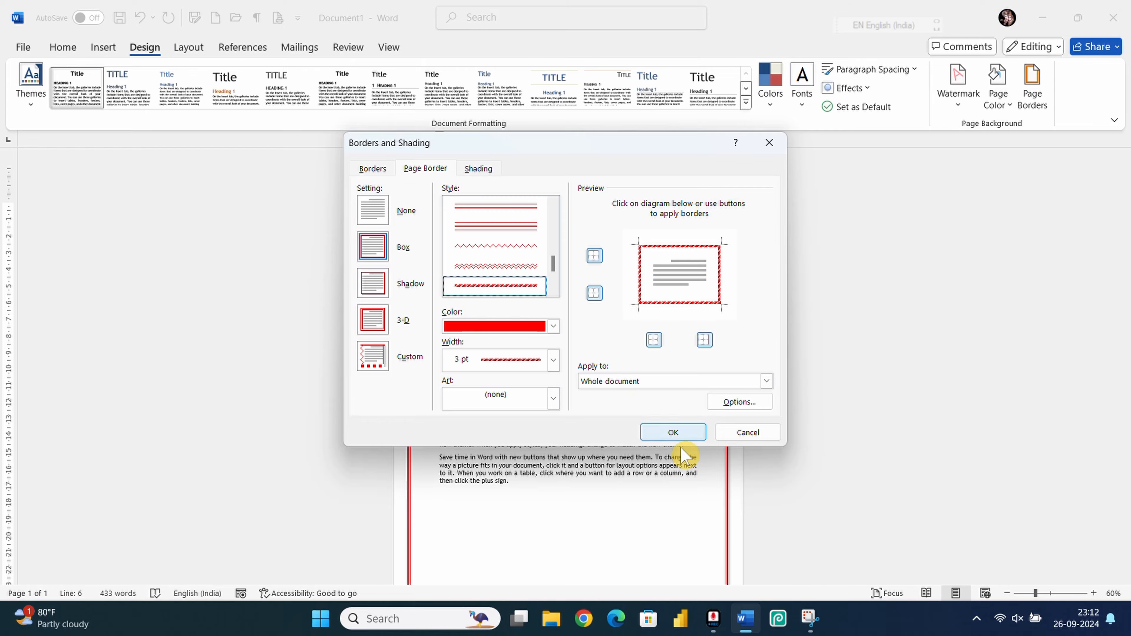
{"action": "left_click", "coordinate": [674, 439]}
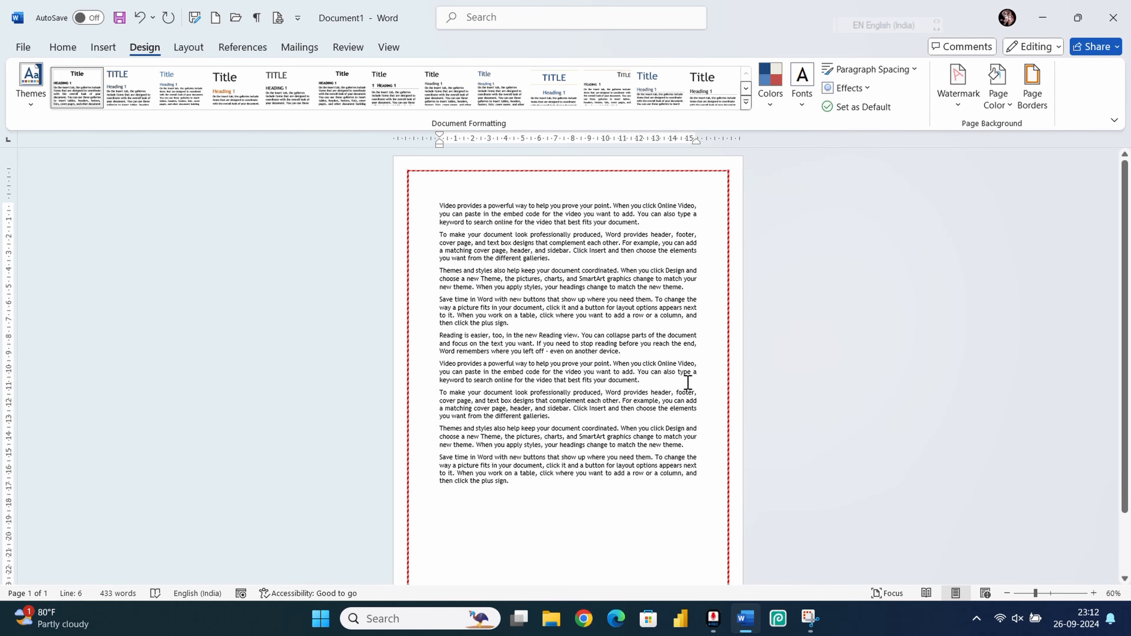
{"action": "scroll", "coordinate": [688, 383], "scroll_direction": "up", "scroll_amount": 8, "text": "ctrl"}
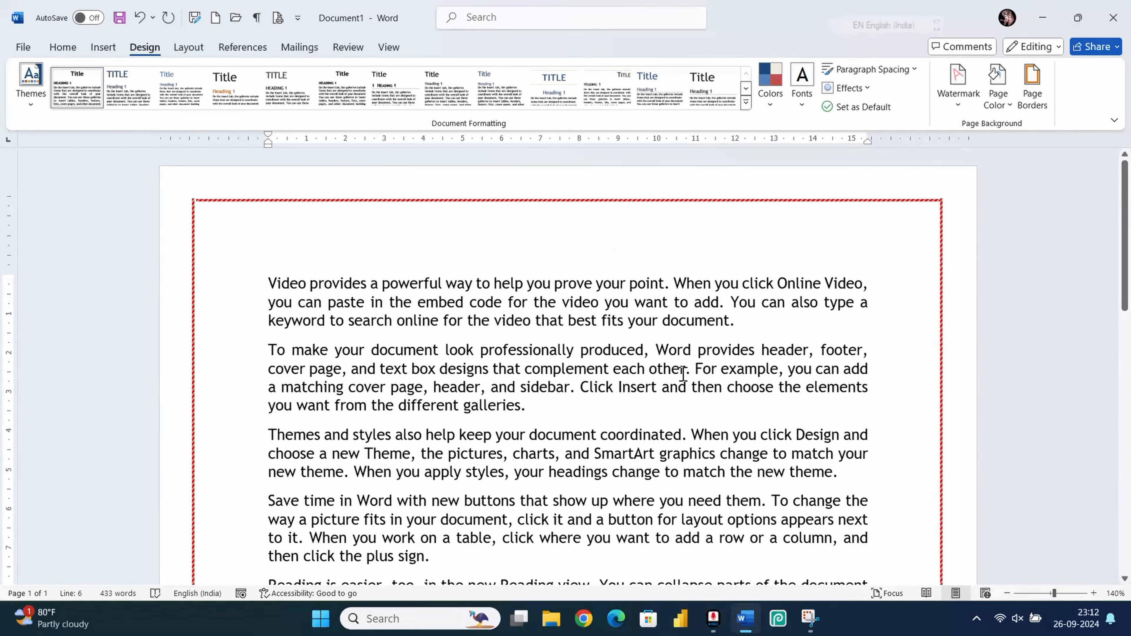
{"action": "scroll", "coordinate": [682, 374], "scroll_direction": "up", "scroll_amount": 20, "text": "ctrl"}
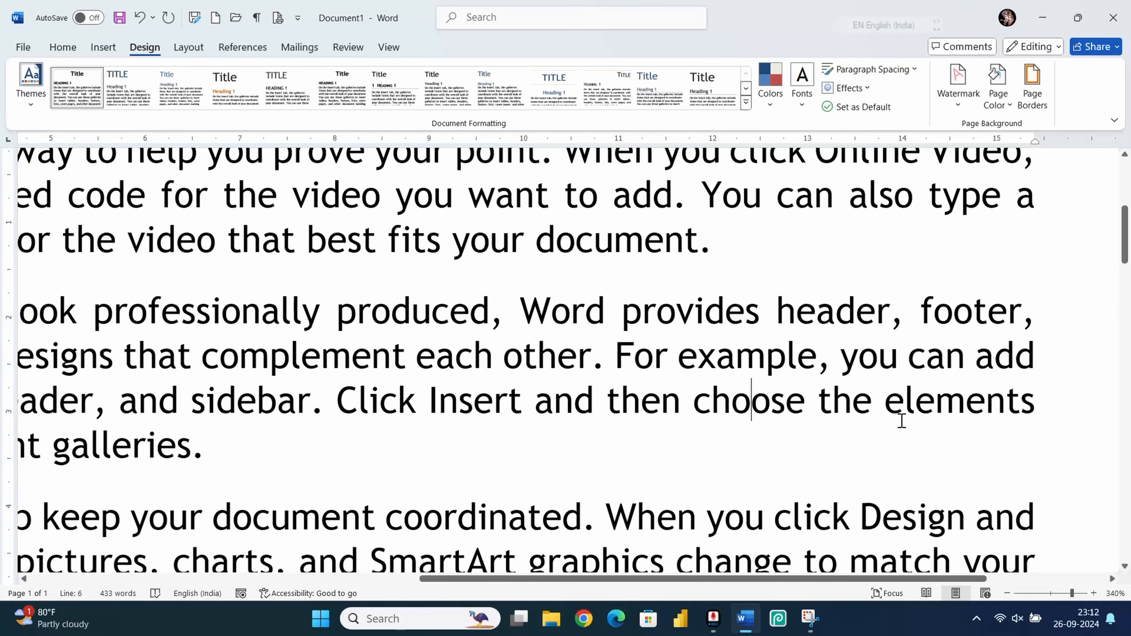
{"action": "left_click_drag", "start_coordinate": [677, 580], "coordinate": [797, 579]}
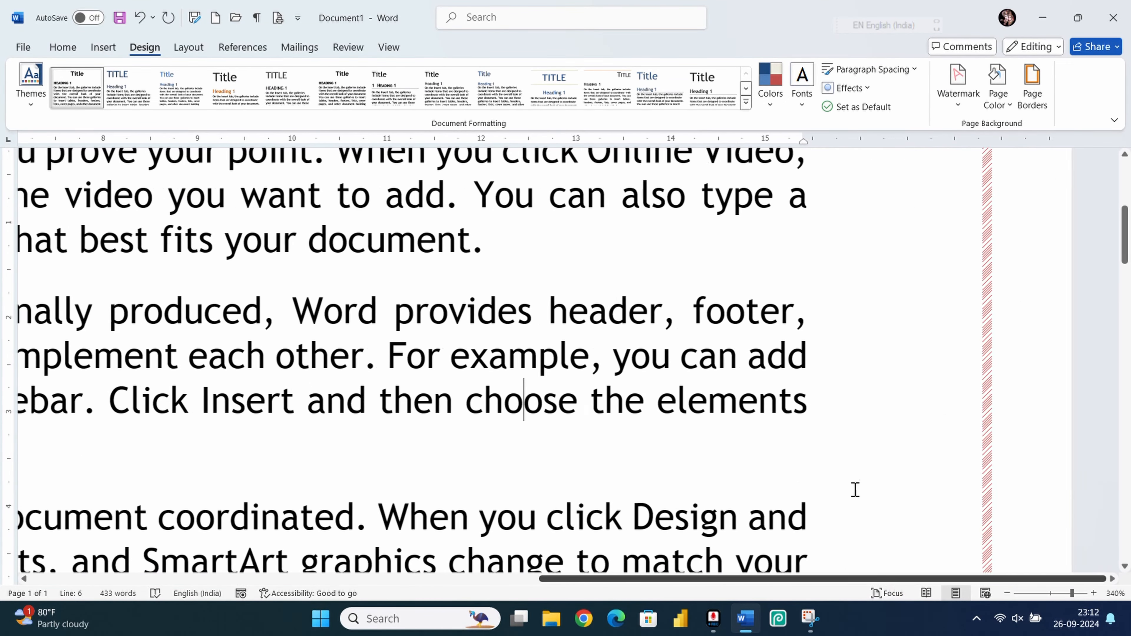
{"action": "scroll", "coordinate": [873, 475], "scroll_direction": "up", "scroll_amount": 6}
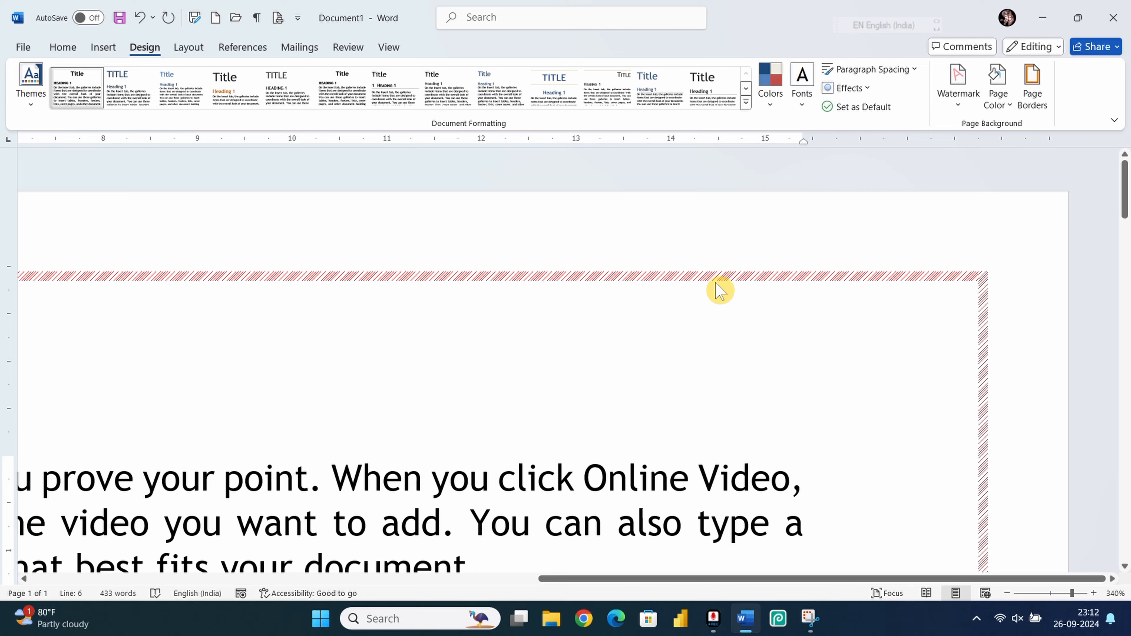
{"action": "scroll", "coordinate": [721, 291], "scroll_direction": "down", "scroll_amount": 10}
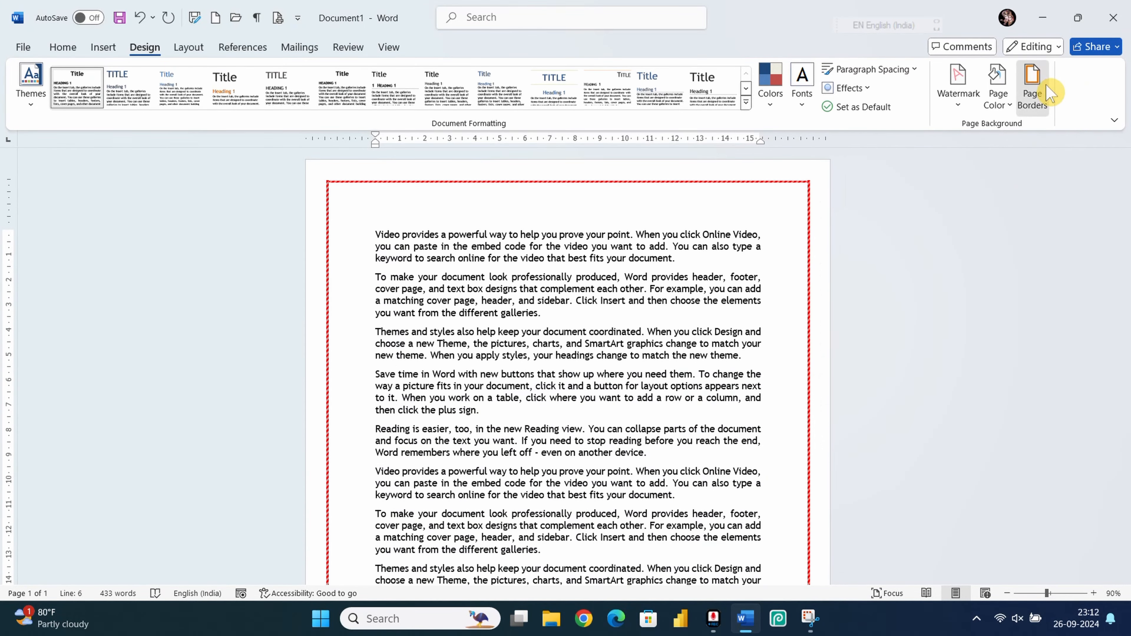
Step: Replace the dashed line with the butterfly art page border
{"action": "left_click", "coordinate": [1032, 89]}
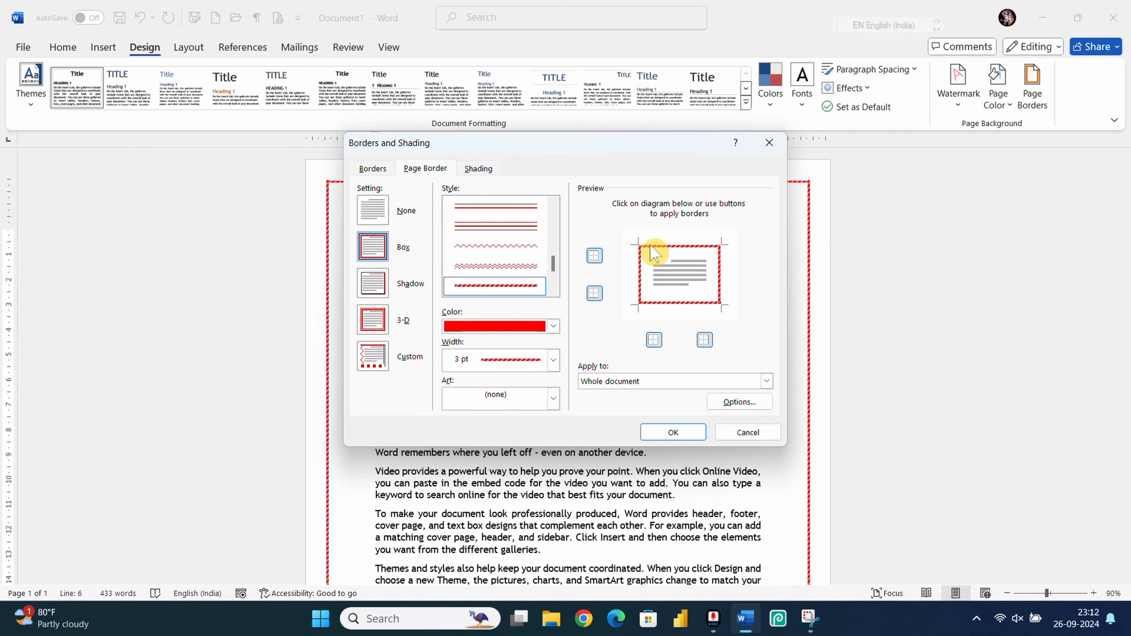
{"action": "left_click", "coordinate": [554, 398]}
{"action": "scroll", "coordinate": [497, 463], "scroll_direction": "down", "scroll_amount": 3}
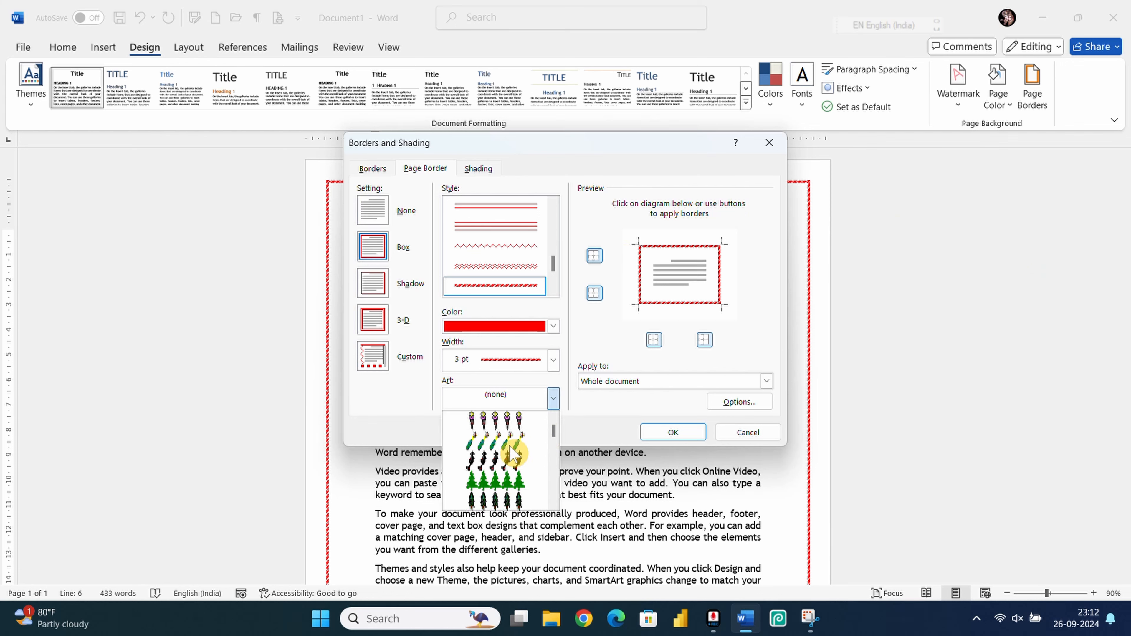
{"action": "scroll", "coordinate": [504, 485], "scroll_direction": "down", "scroll_amount": 2}
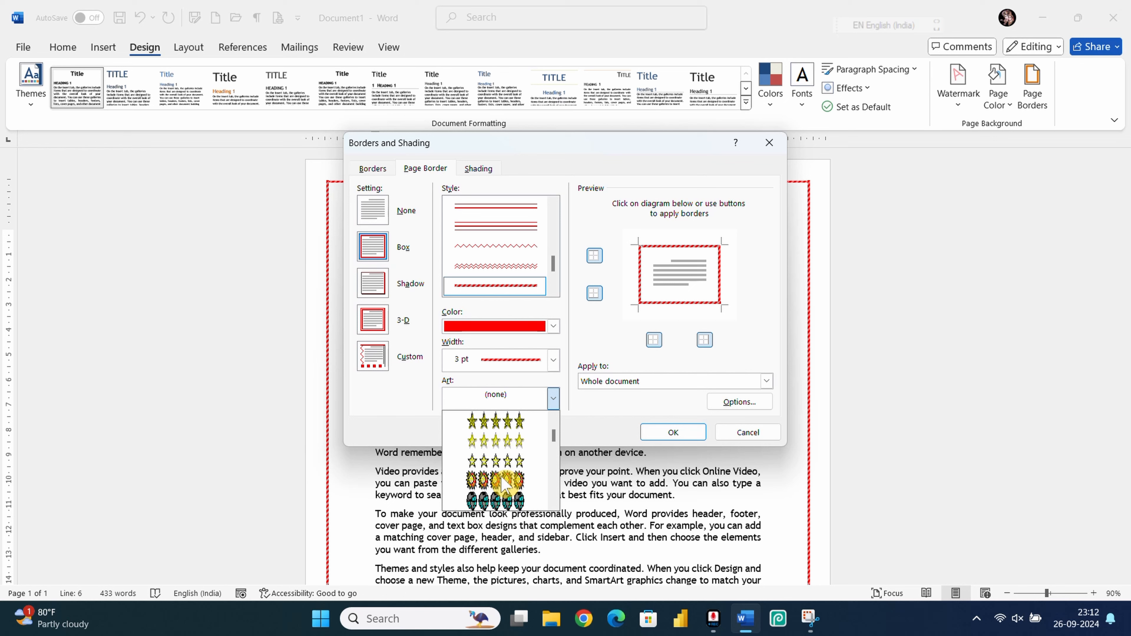
{"action": "scroll", "coordinate": [503, 473], "scroll_direction": "down", "scroll_amount": 2}
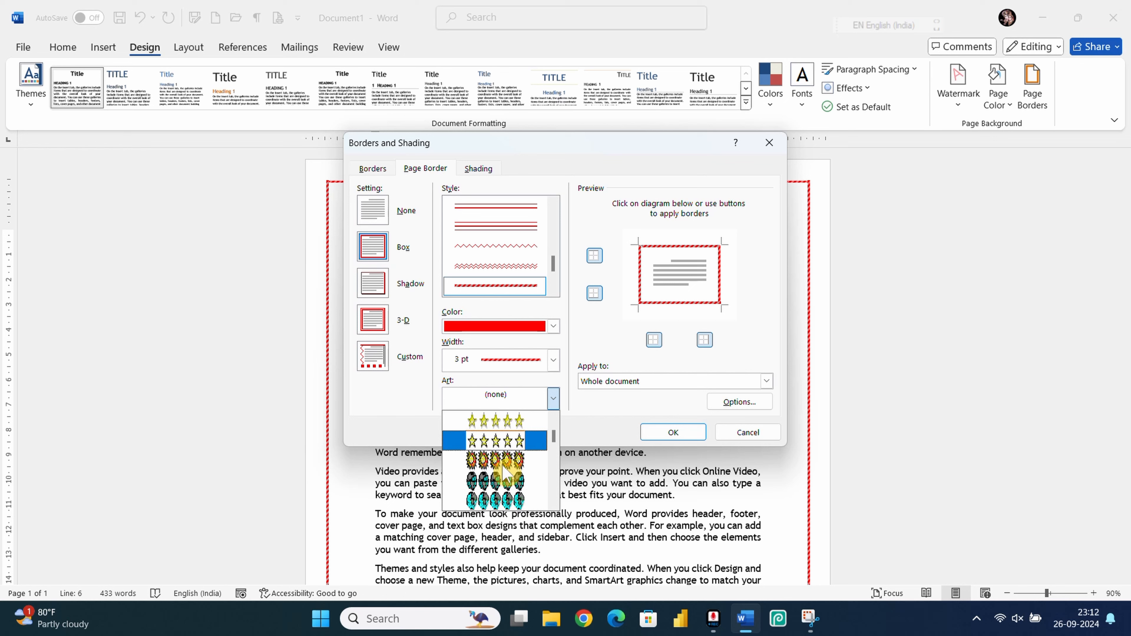
{"action": "scroll", "coordinate": [505, 472], "scroll_direction": "down", "scroll_amount": 3}
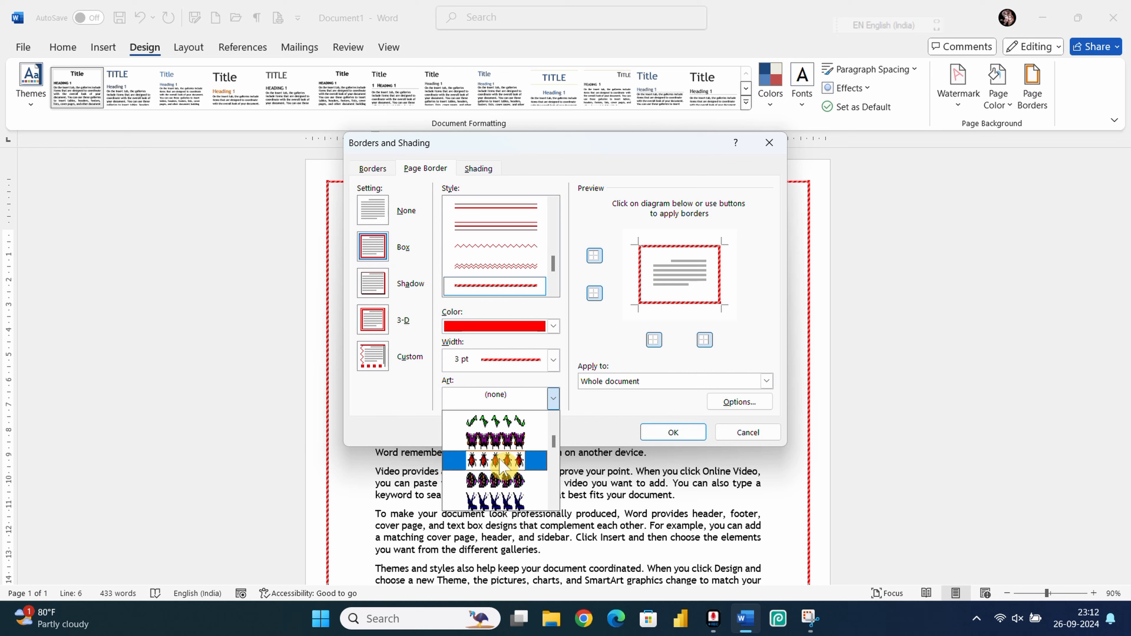
{"action": "left_click", "coordinate": [484, 441]}
{"action": "left_click", "coordinate": [665, 433]}
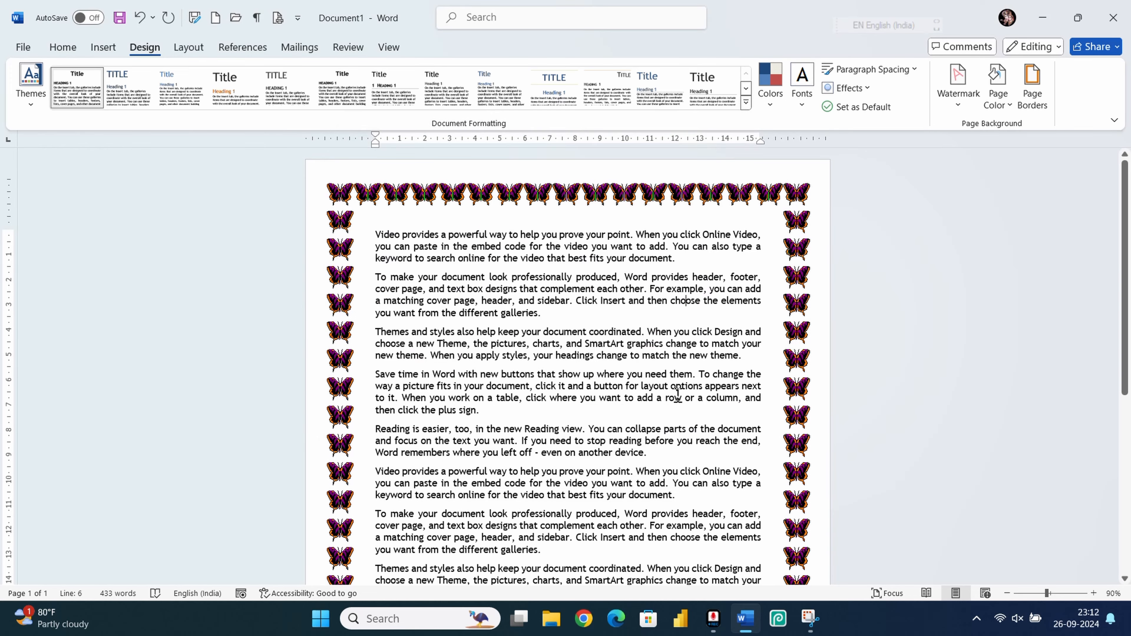
{"action": "scroll", "coordinate": [562, 306], "scroll_direction": "up", "scroll_amount": 4}
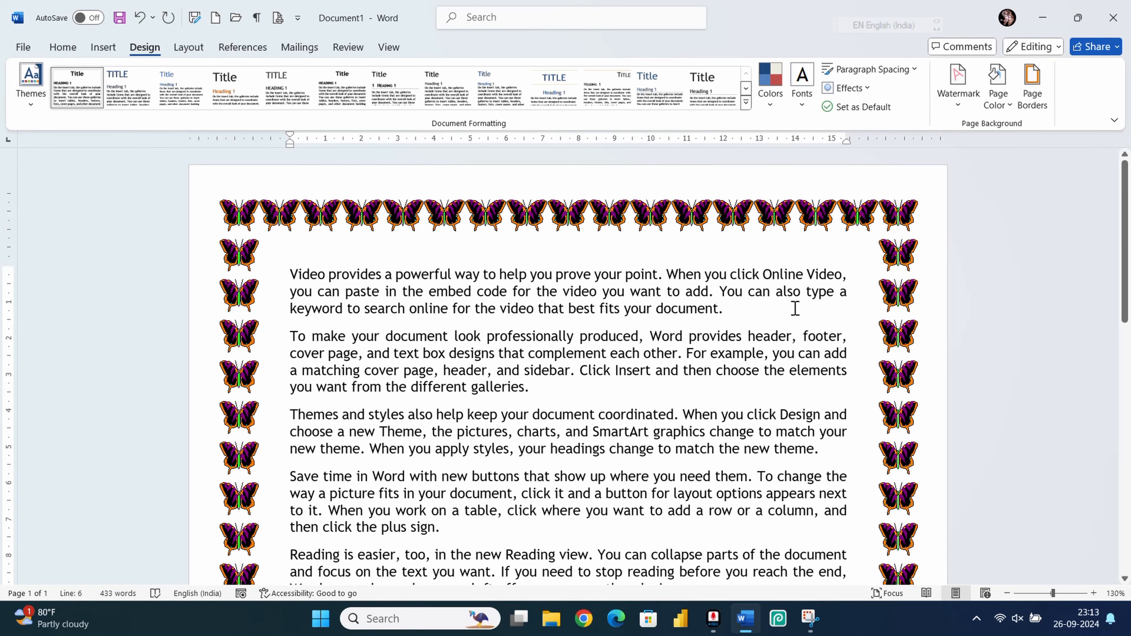
{"action": "scroll", "coordinate": [795, 308], "scroll_direction": "down", "scroll_amount": 4}
{"action": "scroll", "coordinate": [712, 348], "scroll_direction": "down", "scroll_amount": 8}
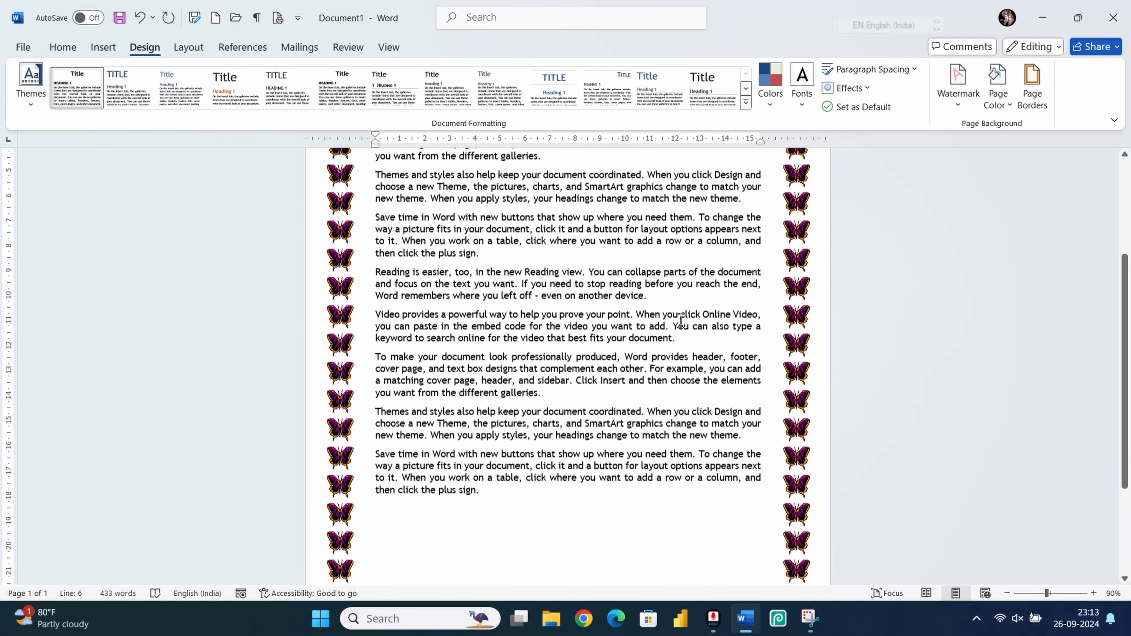
{"action": "left_click", "coordinate": [562, 407]}
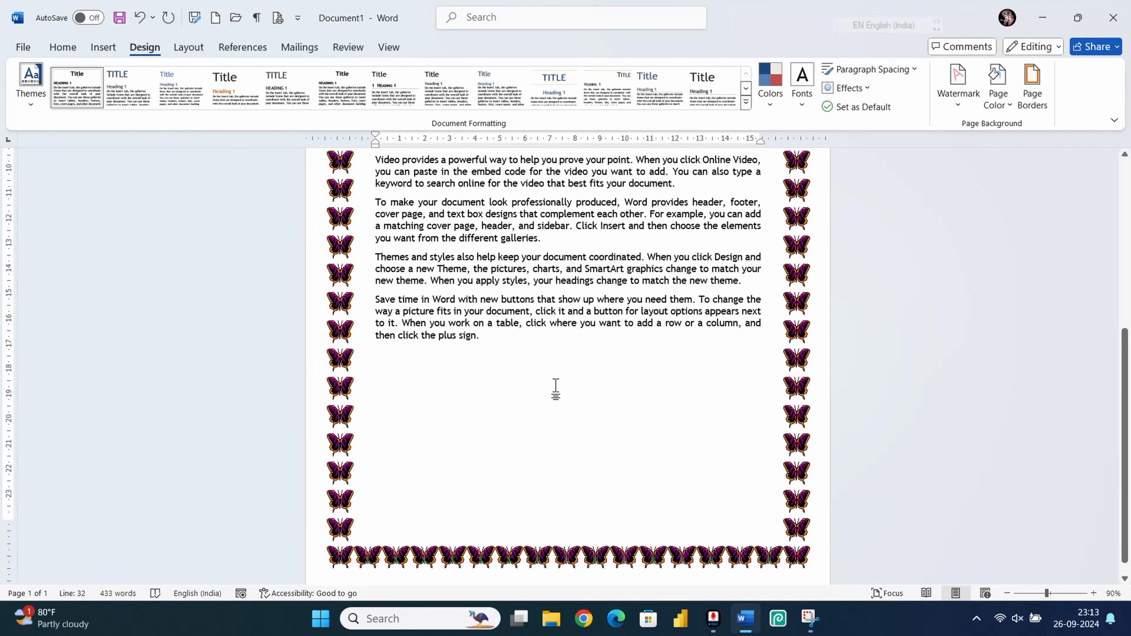
{"action": "type", "text": "="}
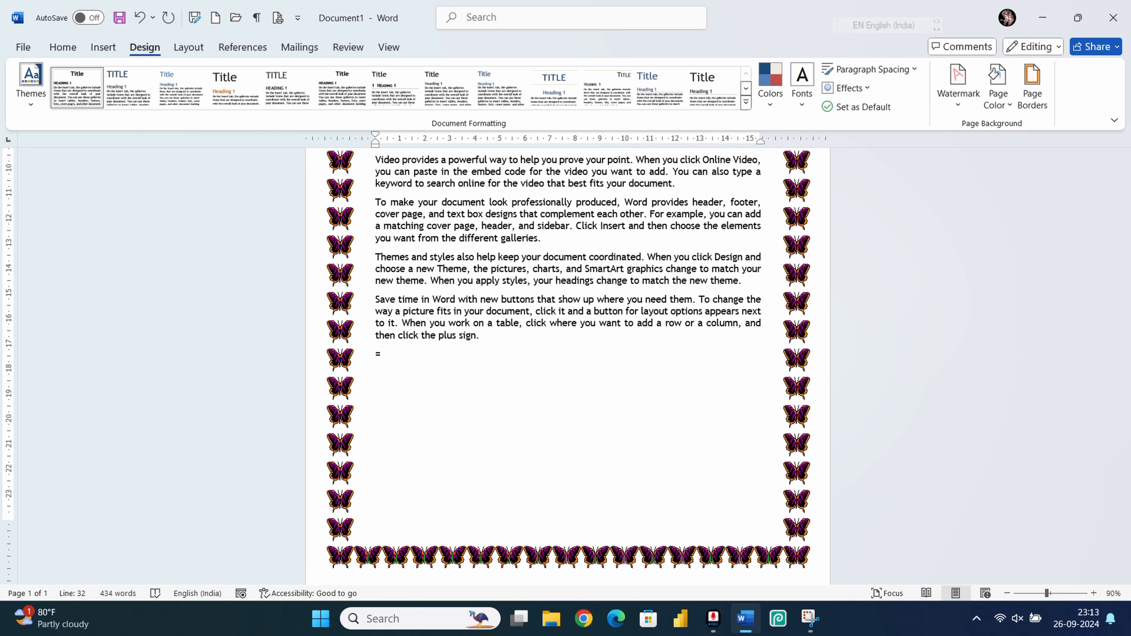
{"action": "type", "text": "rand(9)"}
{"action": "key", "text": "Return"}
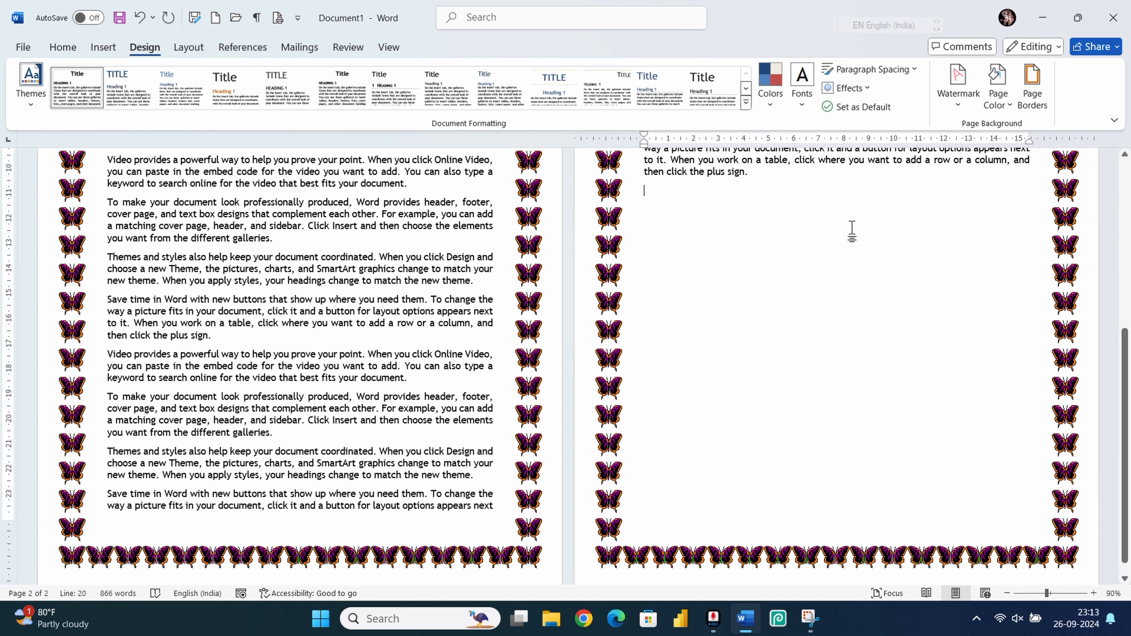
{"action": "scroll", "coordinate": [896, 285], "scroll_direction": "down", "scroll_amount": 4}
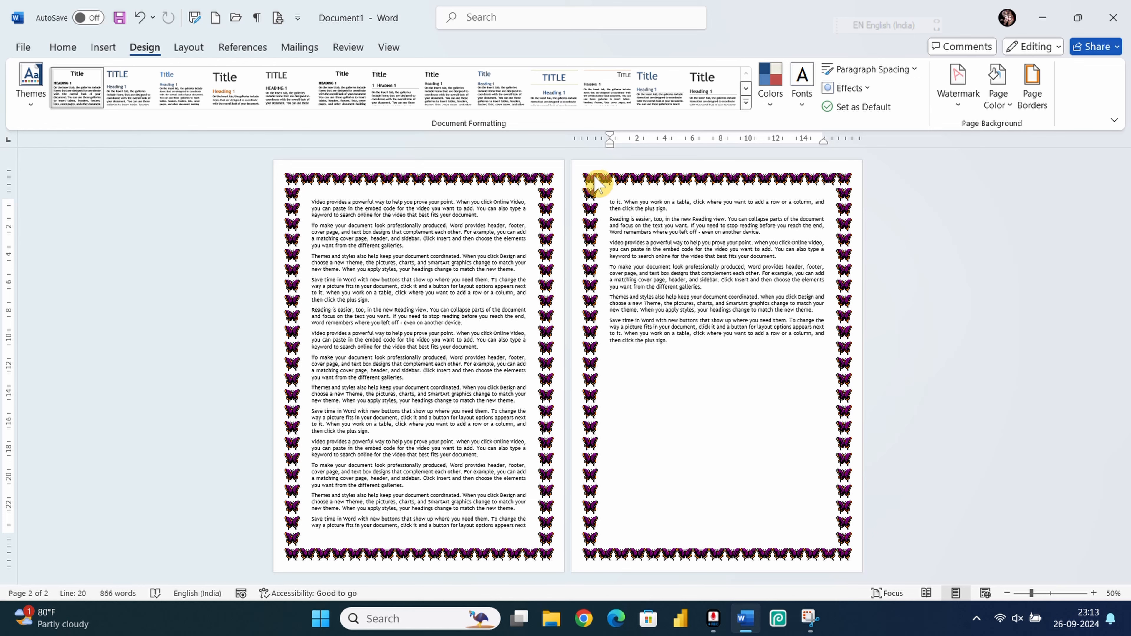
{"action": "left_click", "coordinate": [1033, 87]}
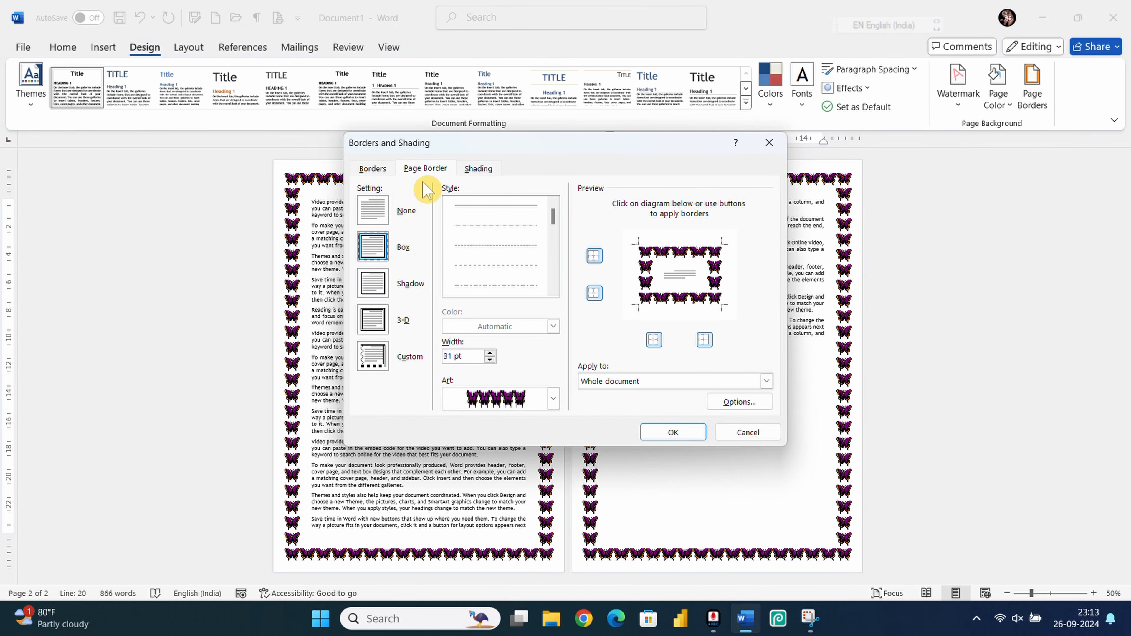
{"action": "left_click", "coordinate": [373, 210]}
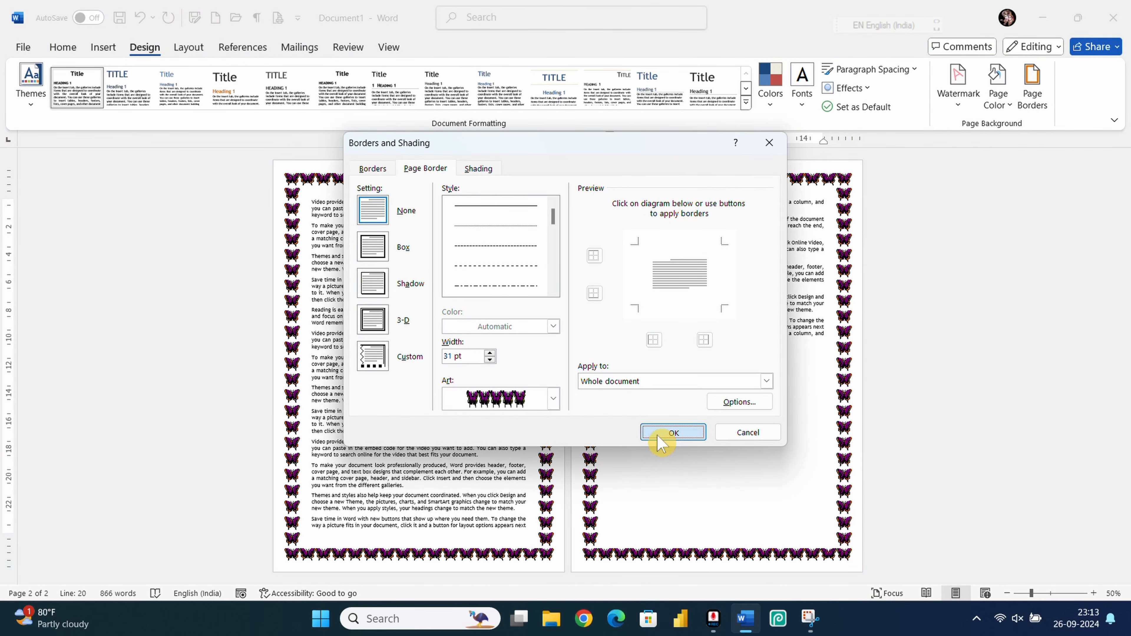
{"action": "left_click", "coordinate": [673, 432]}
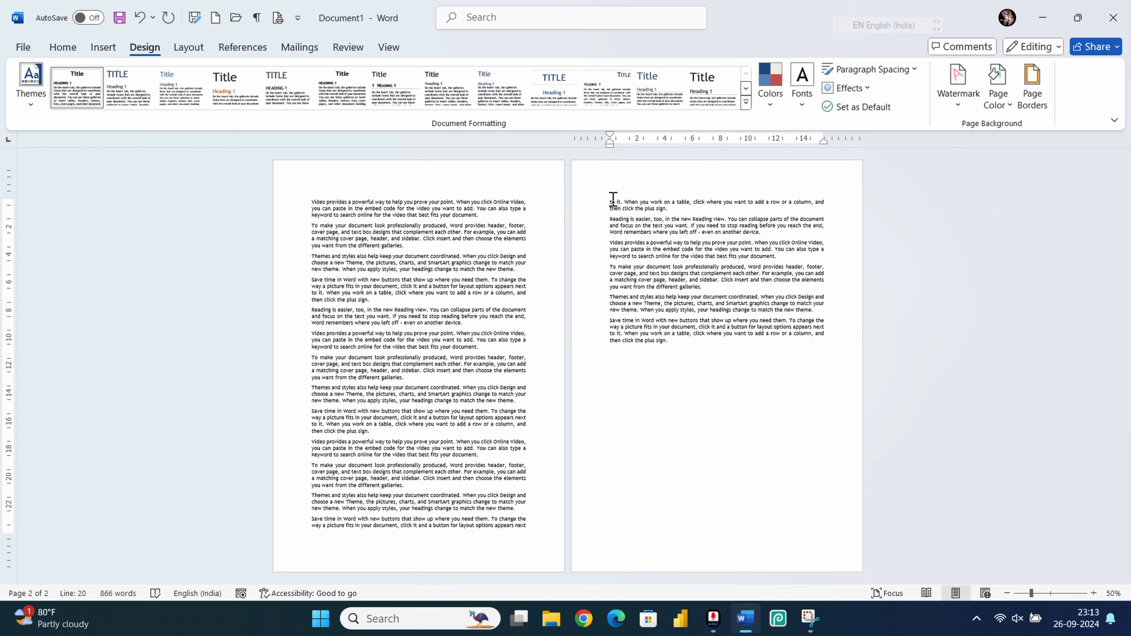
Step: Insert a Next Page section break before page 2's text, then return to page 1's first line
{"action": "left_click", "coordinate": [611, 180]}
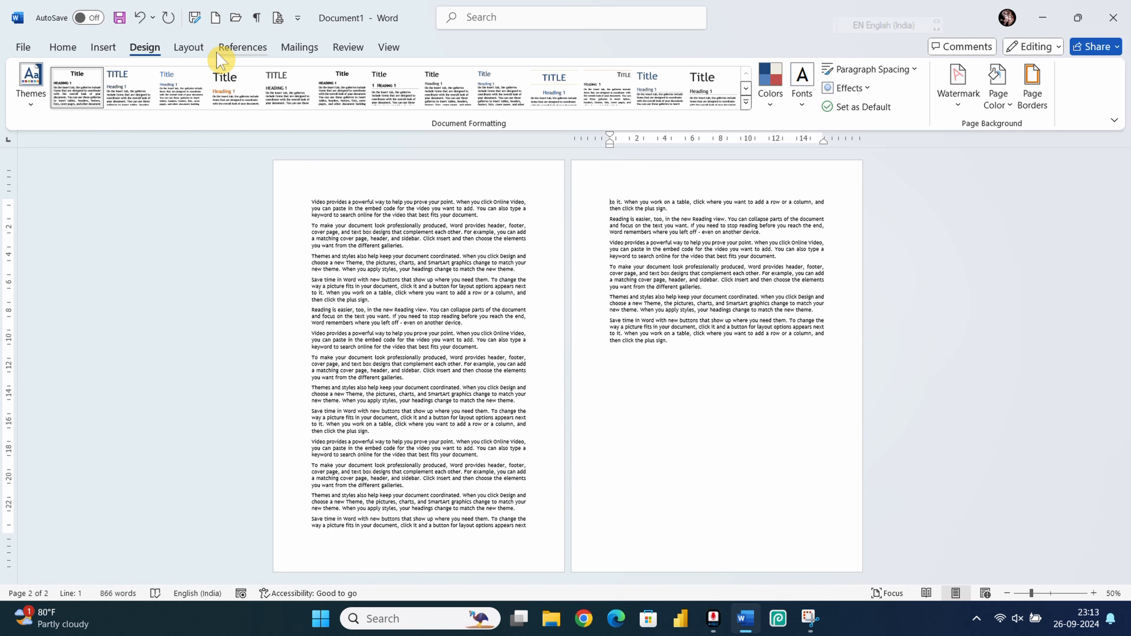
{"action": "left_click", "coordinate": [199, 53]}
{"action": "left_click", "coordinate": [201, 69]}
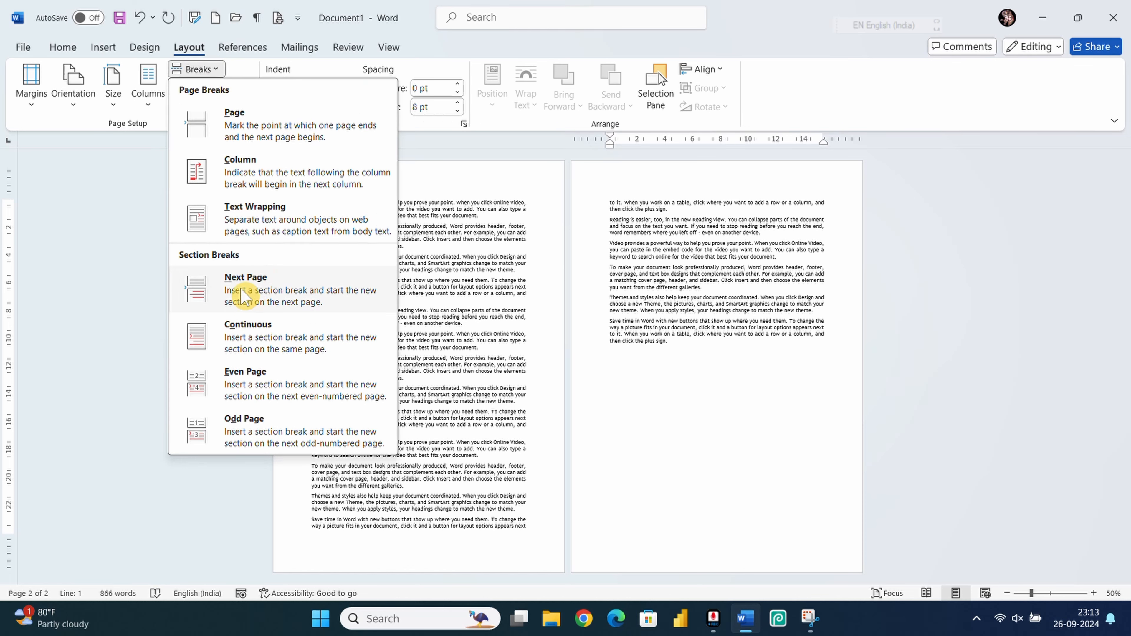
{"action": "left_click", "coordinate": [247, 294]}
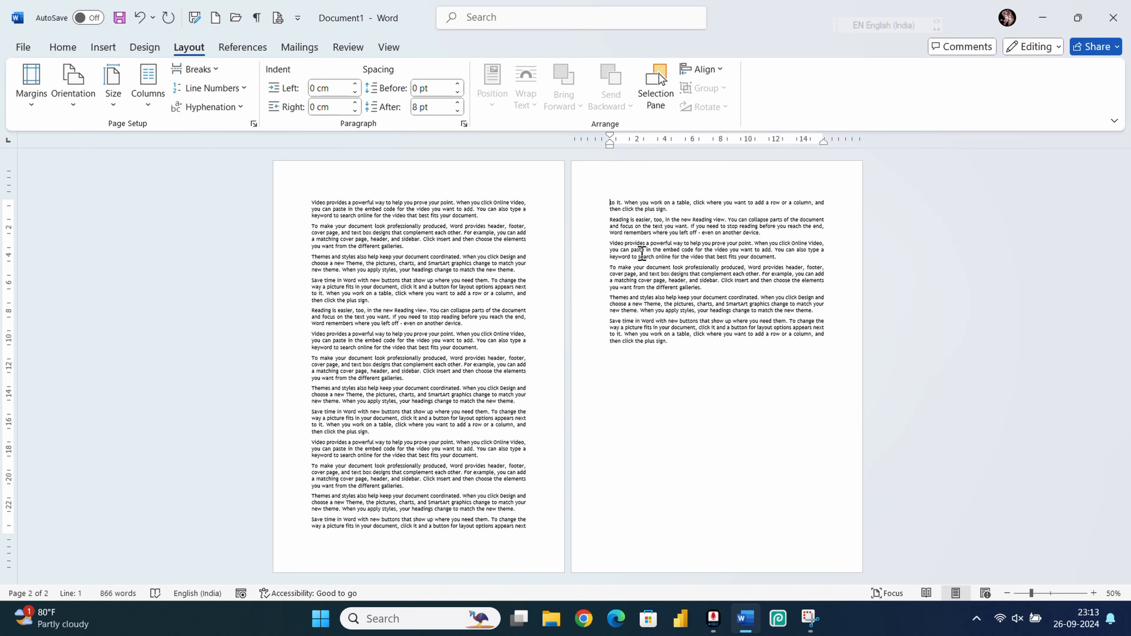
{"action": "left_click", "coordinate": [311, 218]}
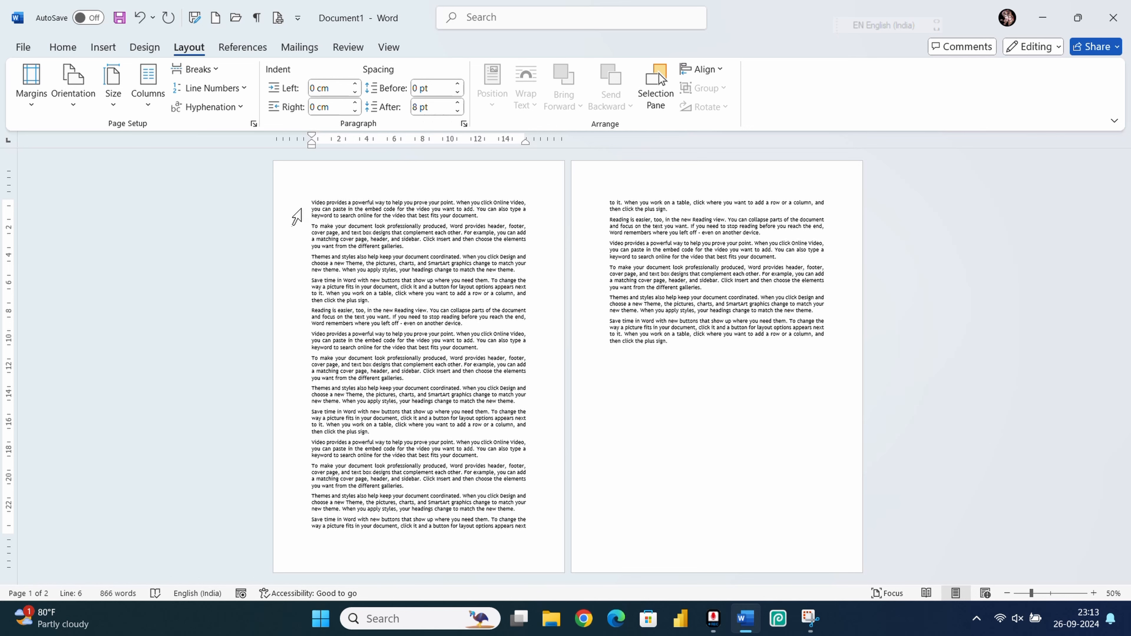
{"action": "left_click", "coordinate": [311, 202]}
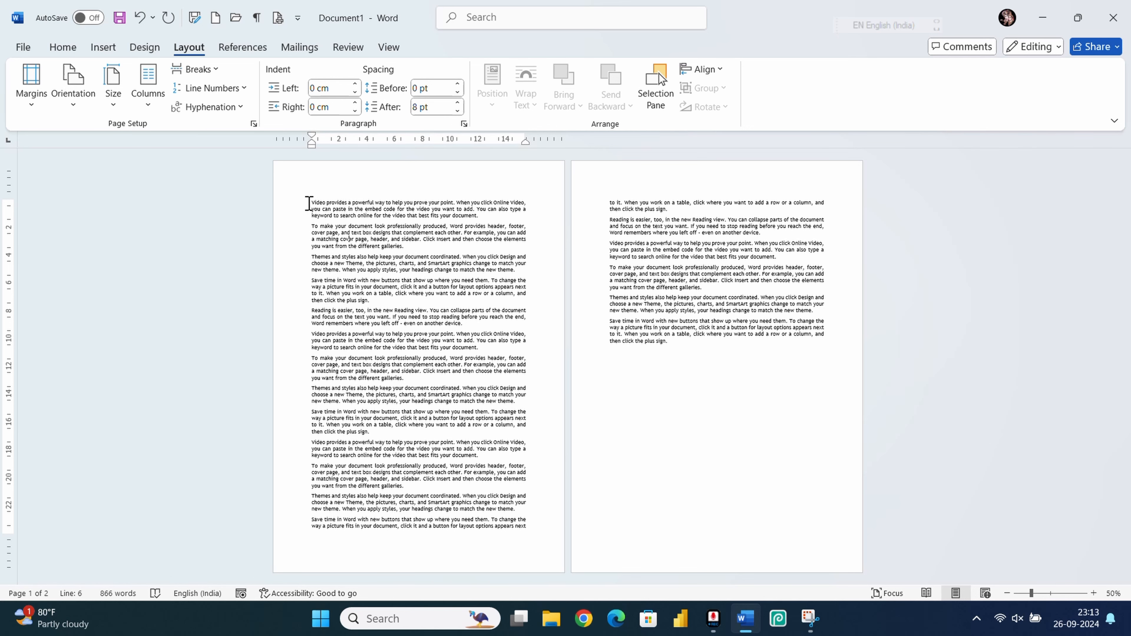
Step: Apply the green trees art border to This section only, framing just page 1
{"action": "left_click", "coordinate": [145, 48]}
{"action": "left_click", "coordinate": [1032, 91]}
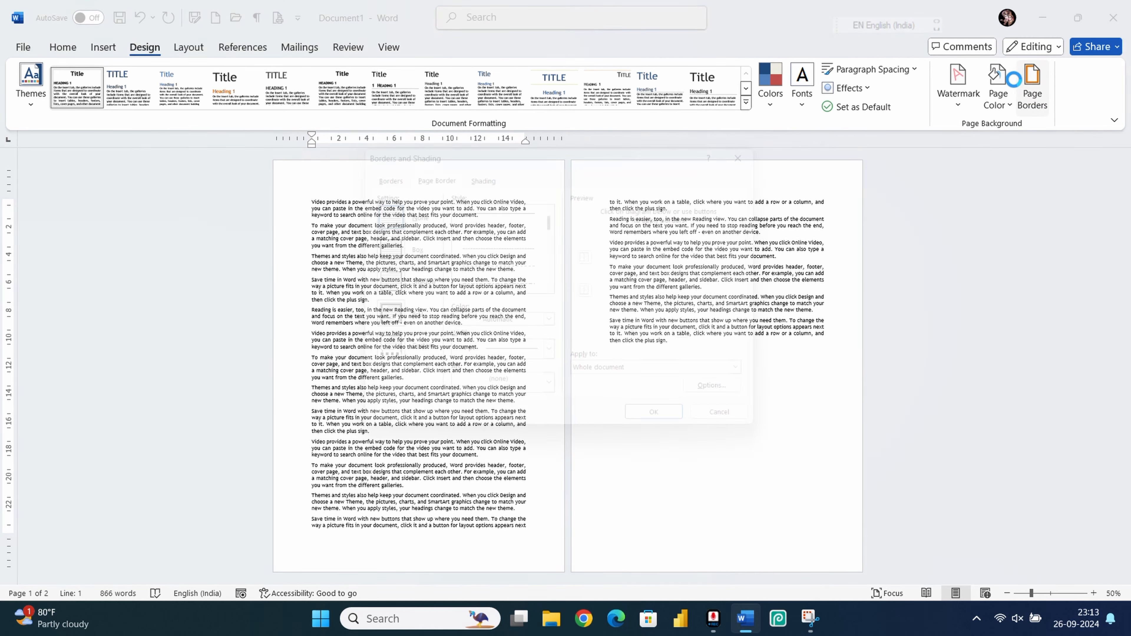
{"action": "left_click", "coordinate": [554, 398]}
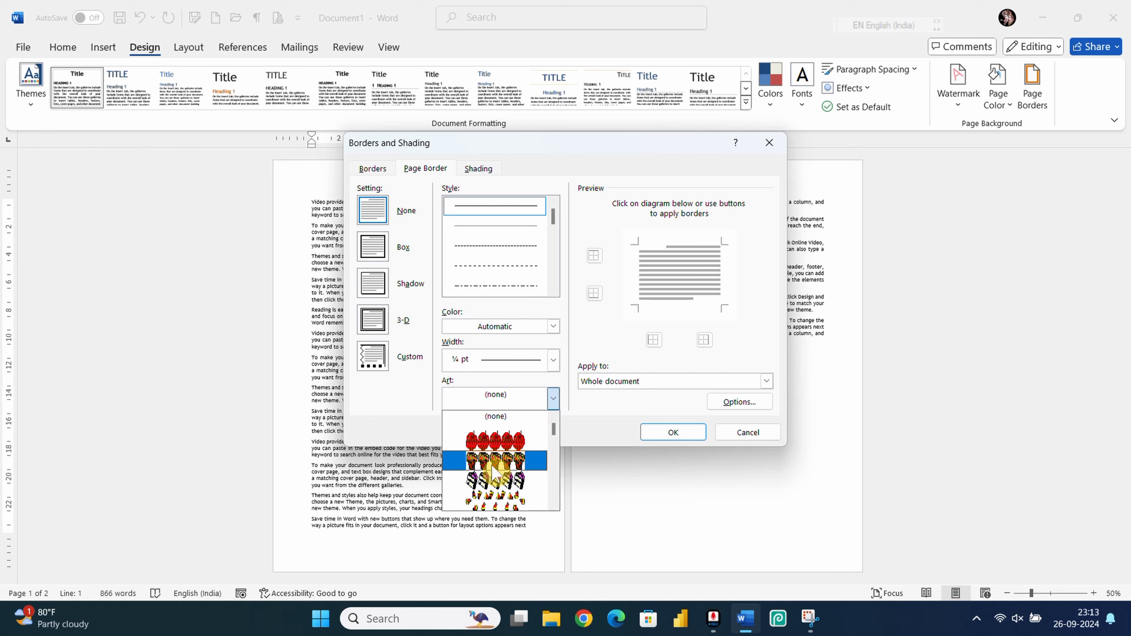
{"action": "scroll", "coordinate": [495, 479], "scroll_direction": "down", "scroll_amount": 1}
{"action": "left_click", "coordinate": [495, 472]}
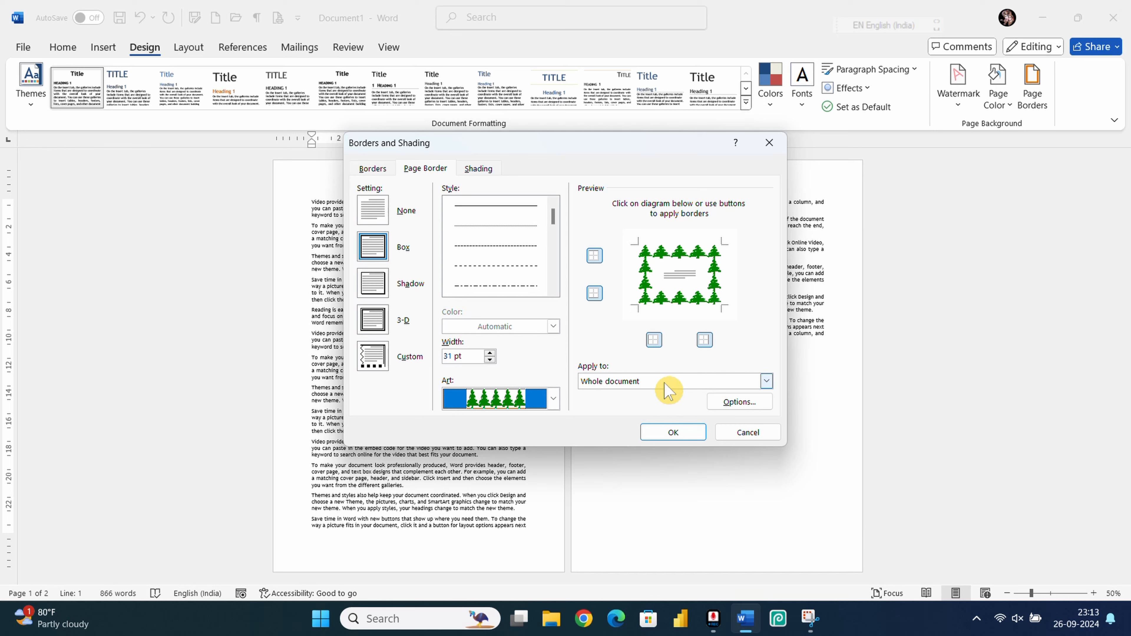
{"action": "left_click", "coordinate": [694, 382]}
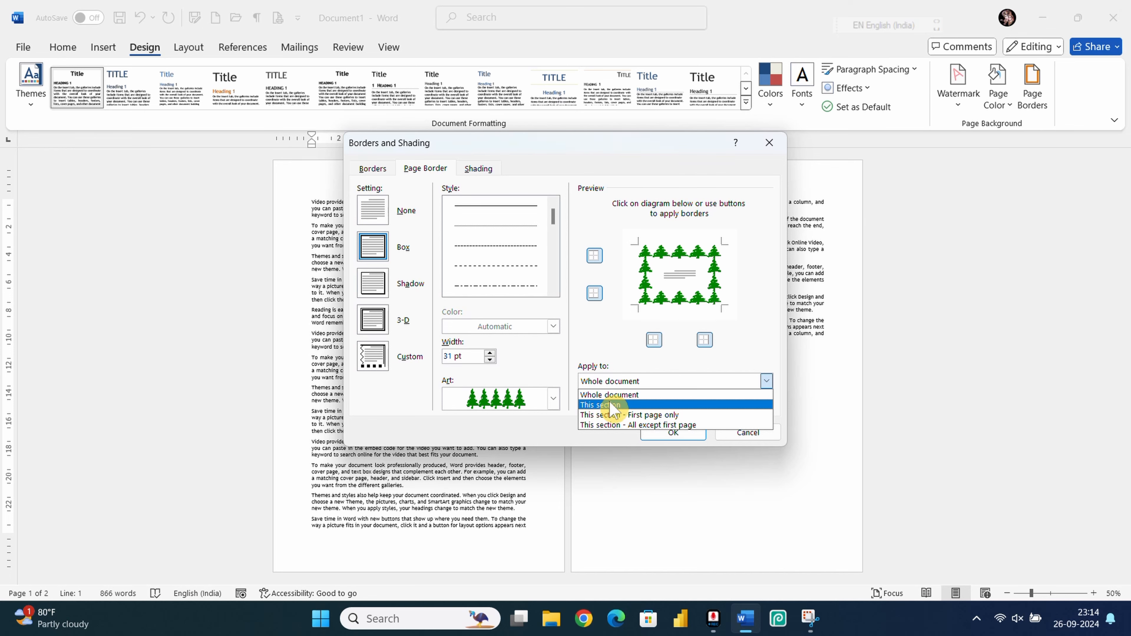
{"action": "left_click", "coordinate": [604, 406]}
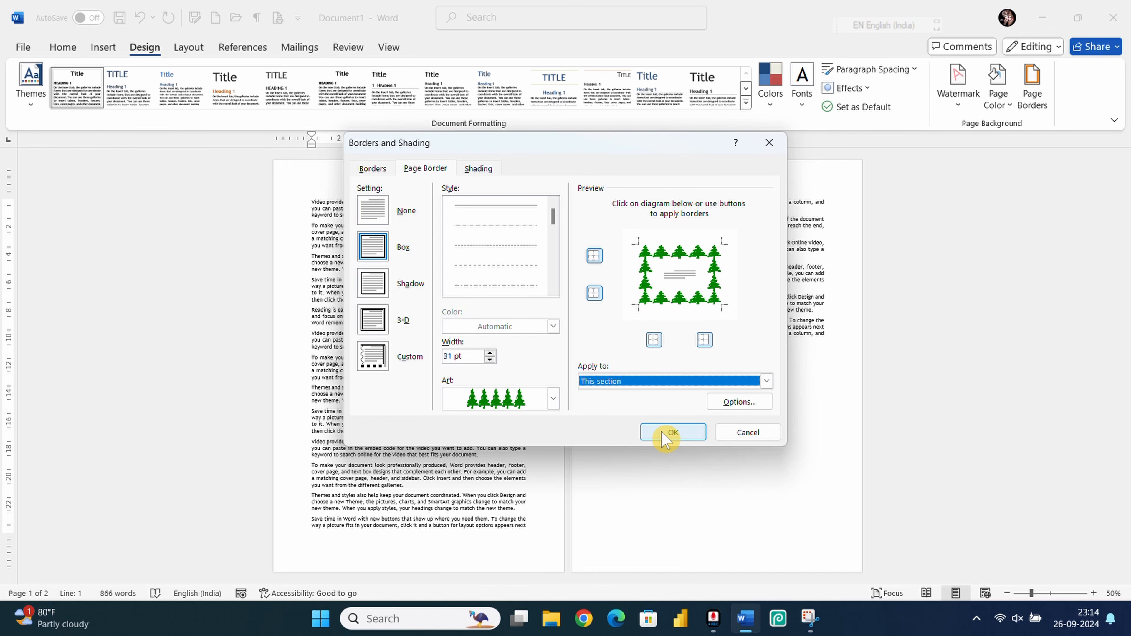
{"action": "left_click", "coordinate": [664, 434]}
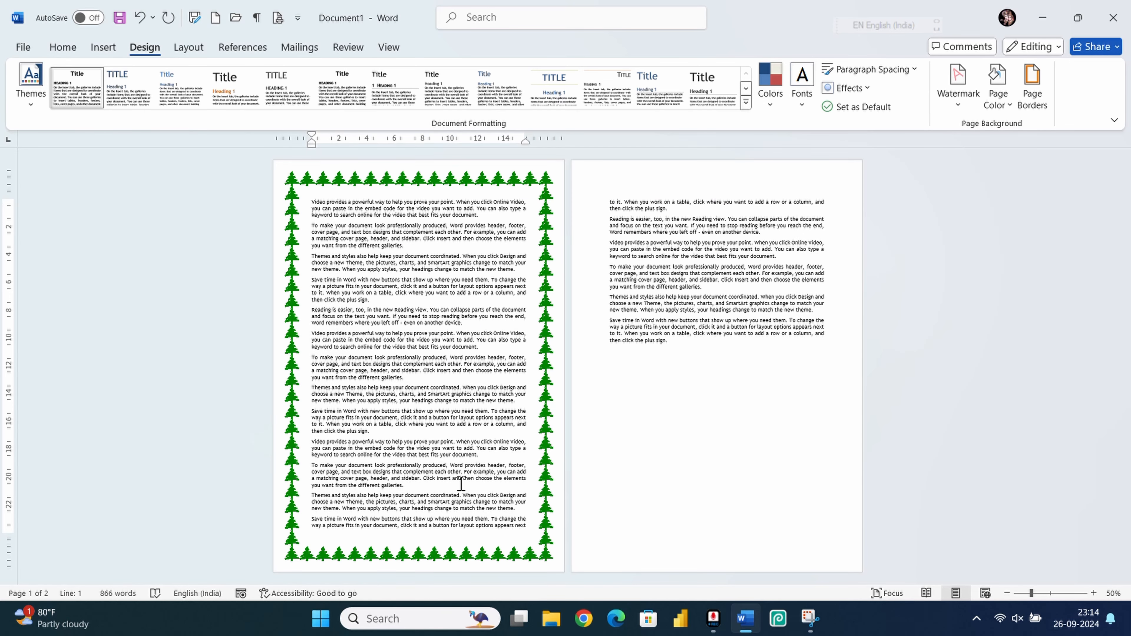
Step: Apply a 12 pt red hearts art page border to page 2's section only
{"action": "left_click", "coordinate": [609, 207]}
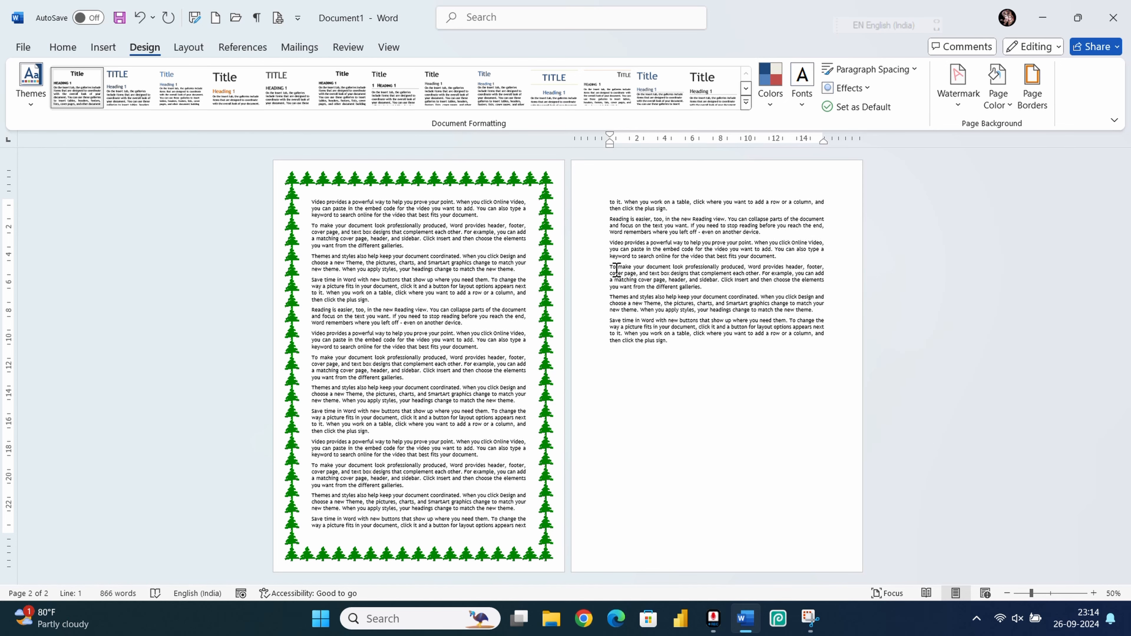
{"action": "left_click", "coordinate": [1032, 94]}
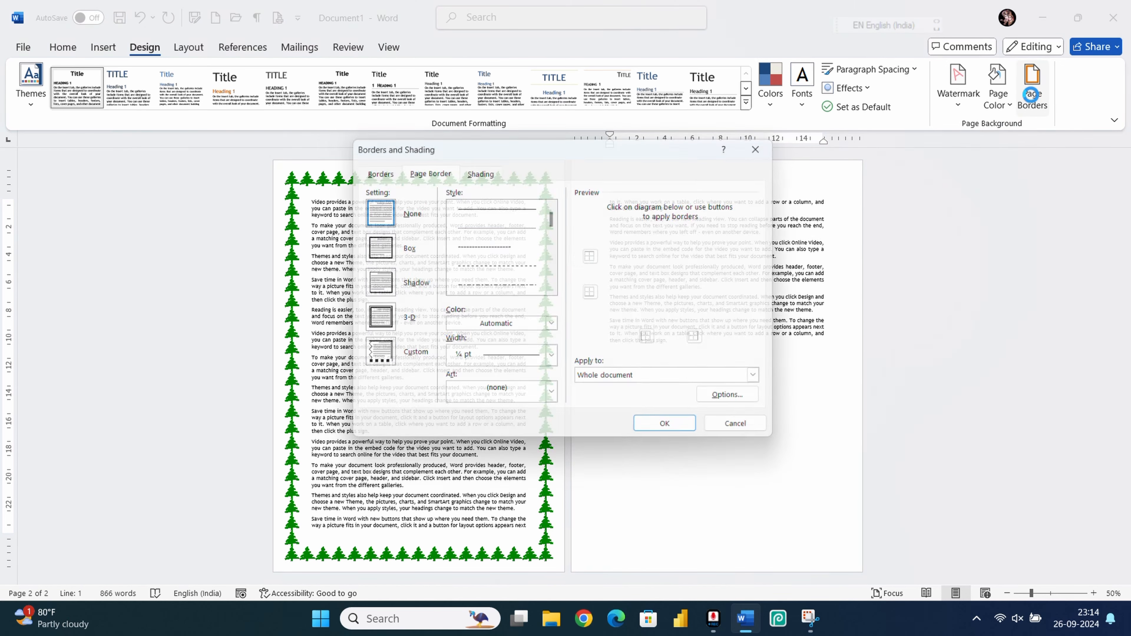
{"action": "left_click", "coordinate": [554, 399]}
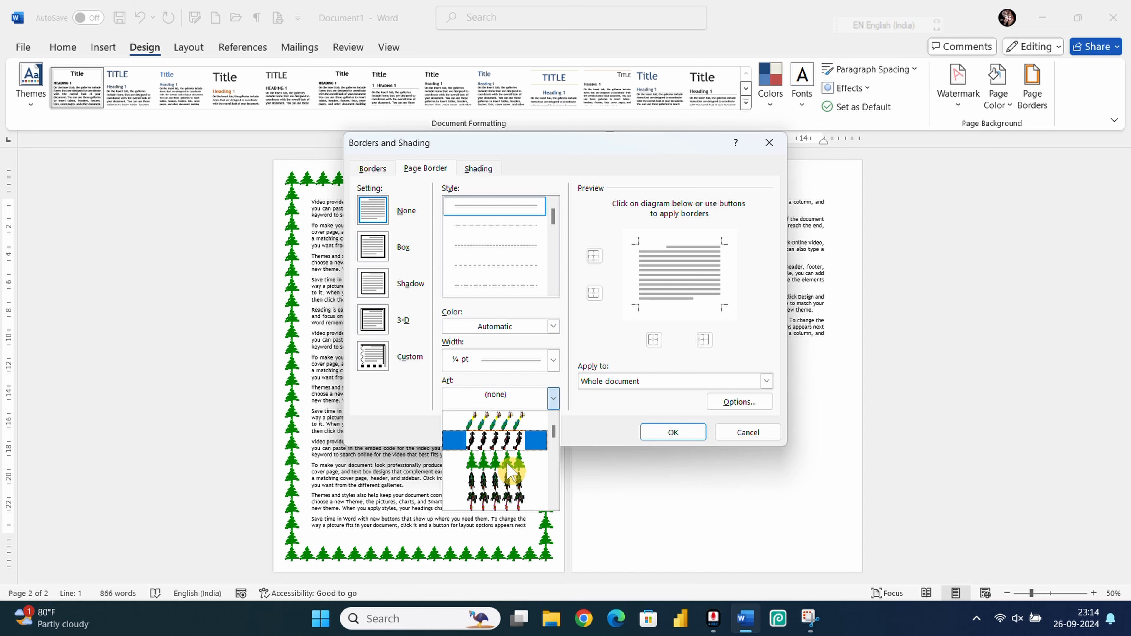
{"action": "scroll", "coordinate": [511, 471], "scroll_direction": "down", "scroll_amount": 3}
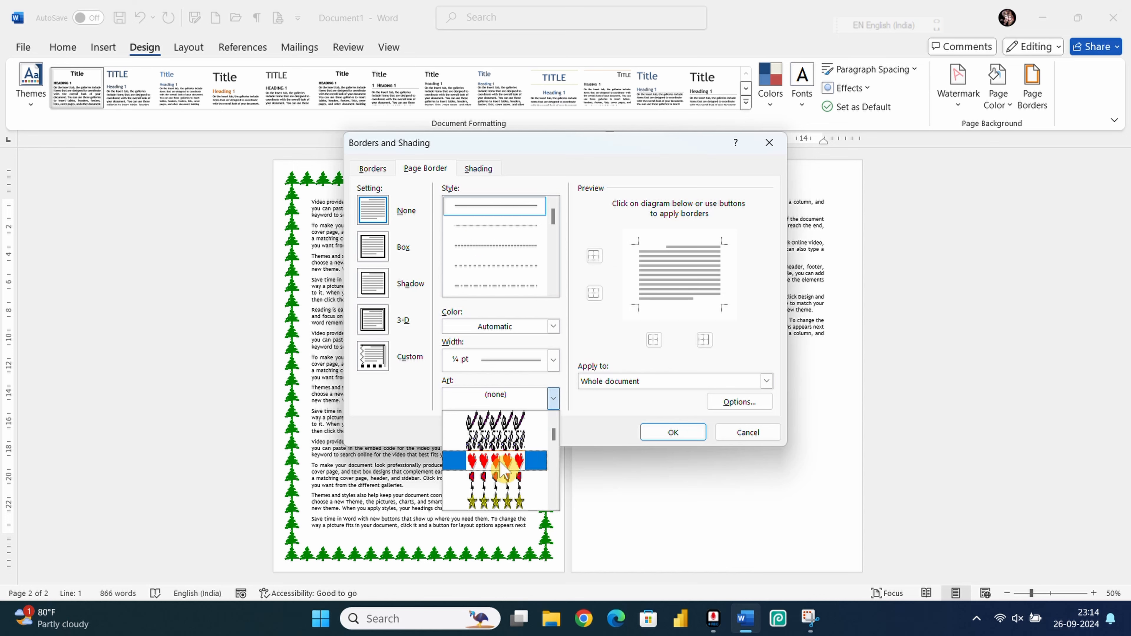
{"action": "left_click", "coordinate": [509, 468]}
{"action": "left_click", "coordinate": [644, 382]}
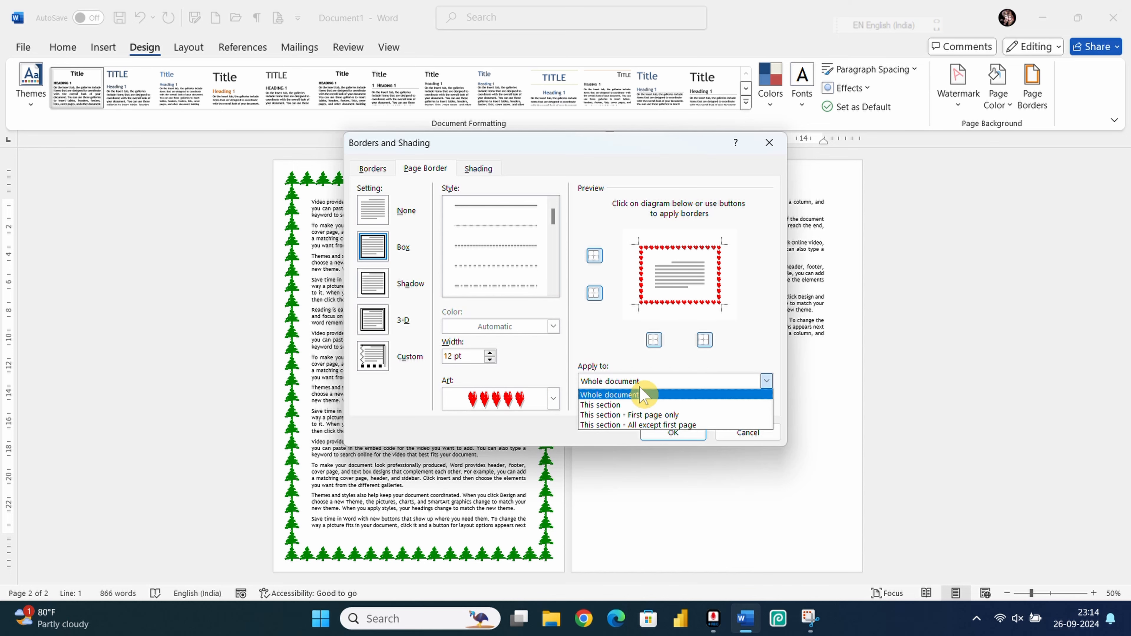
{"action": "left_click", "coordinate": [601, 409]}
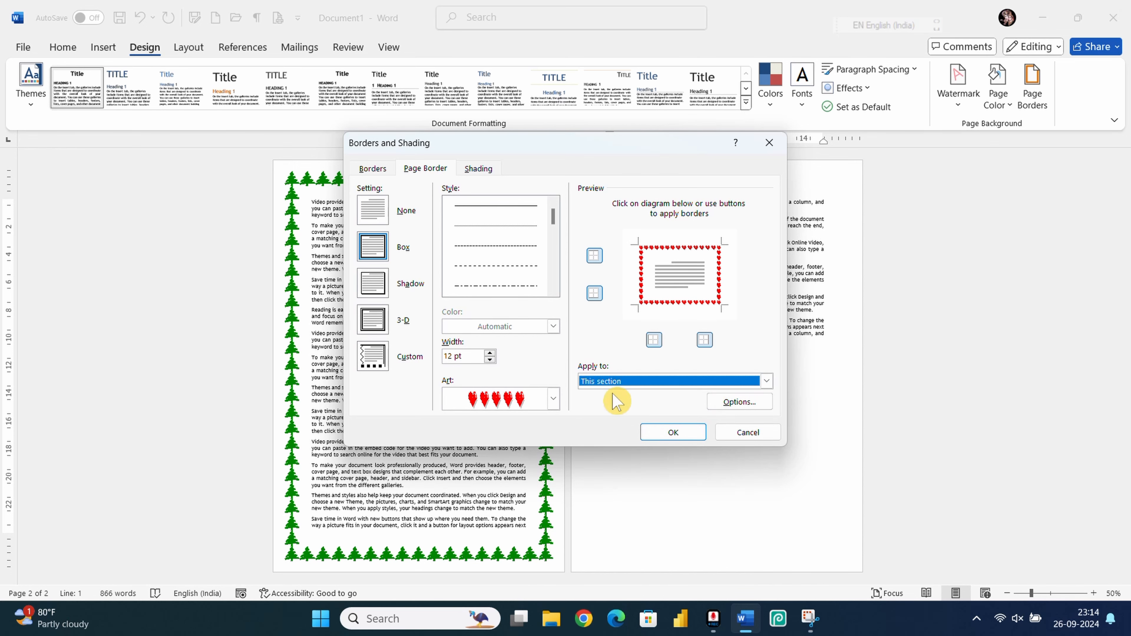
{"action": "left_click", "coordinate": [661, 433]}
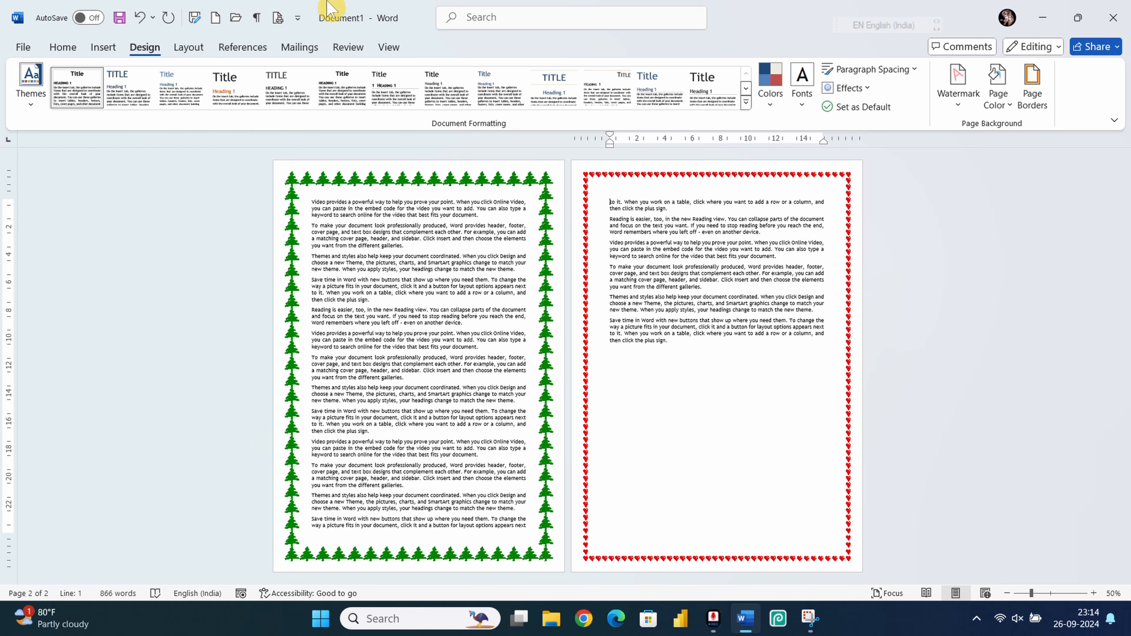
{"action": "left_click", "coordinate": [188, 48]}
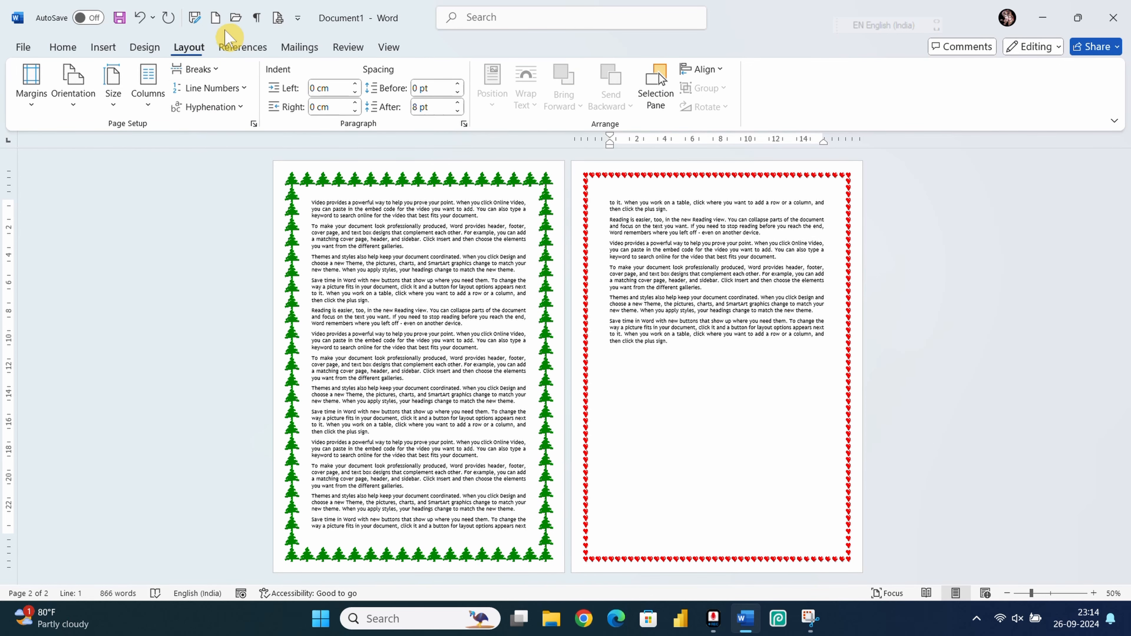
{"action": "left_click", "coordinate": [210, 70]}
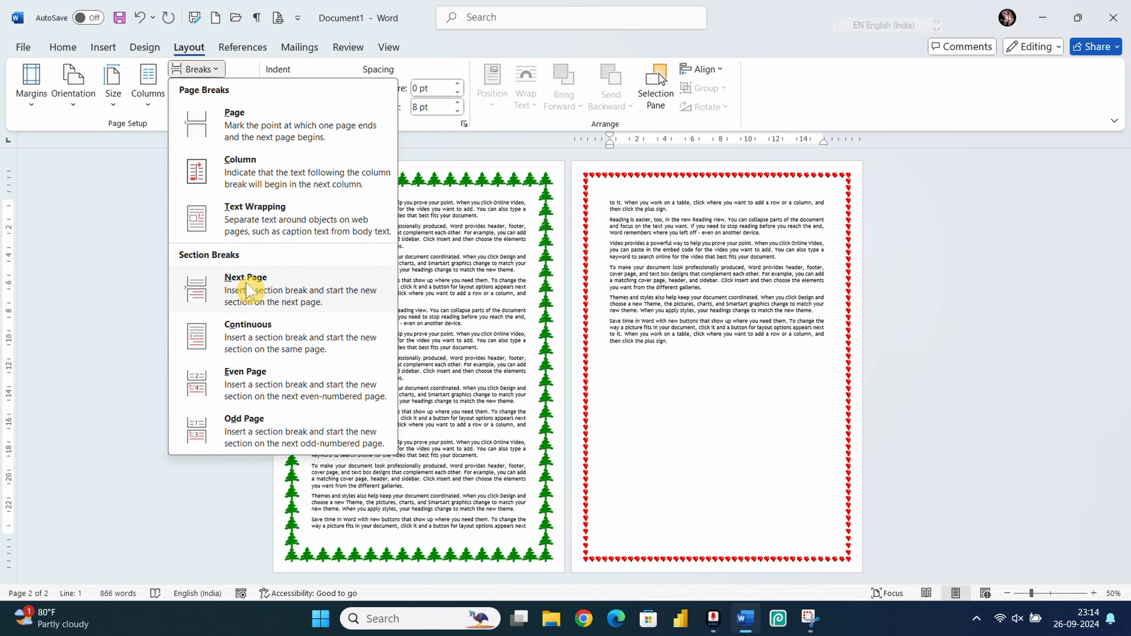
{"action": "left_click", "coordinate": [149, 267]}
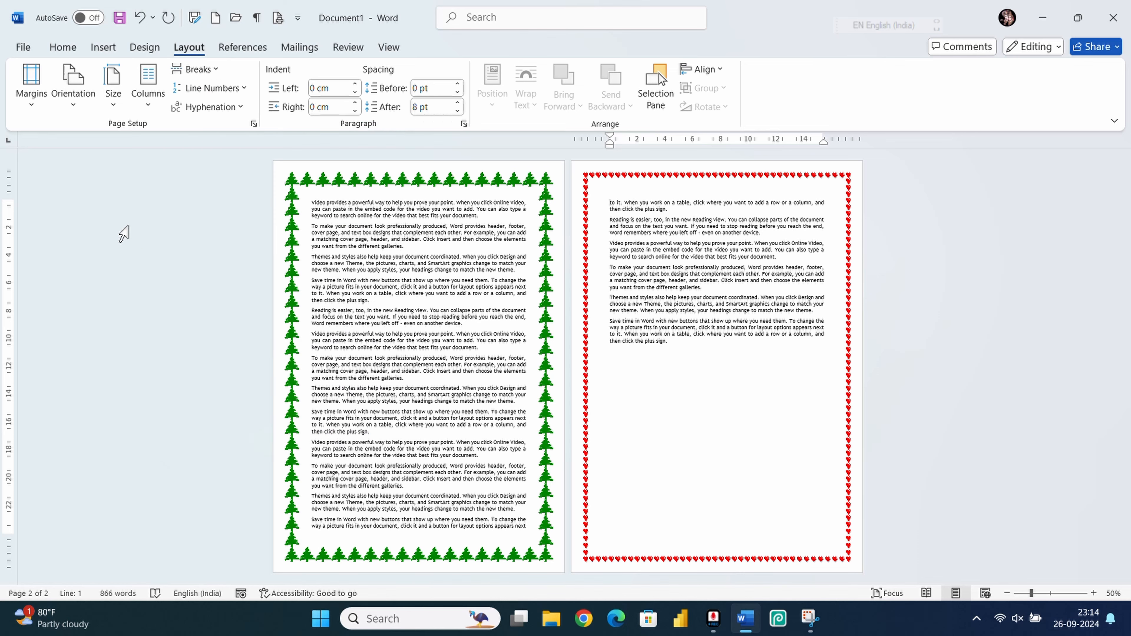
{"action": "left_click", "coordinate": [144, 47]}
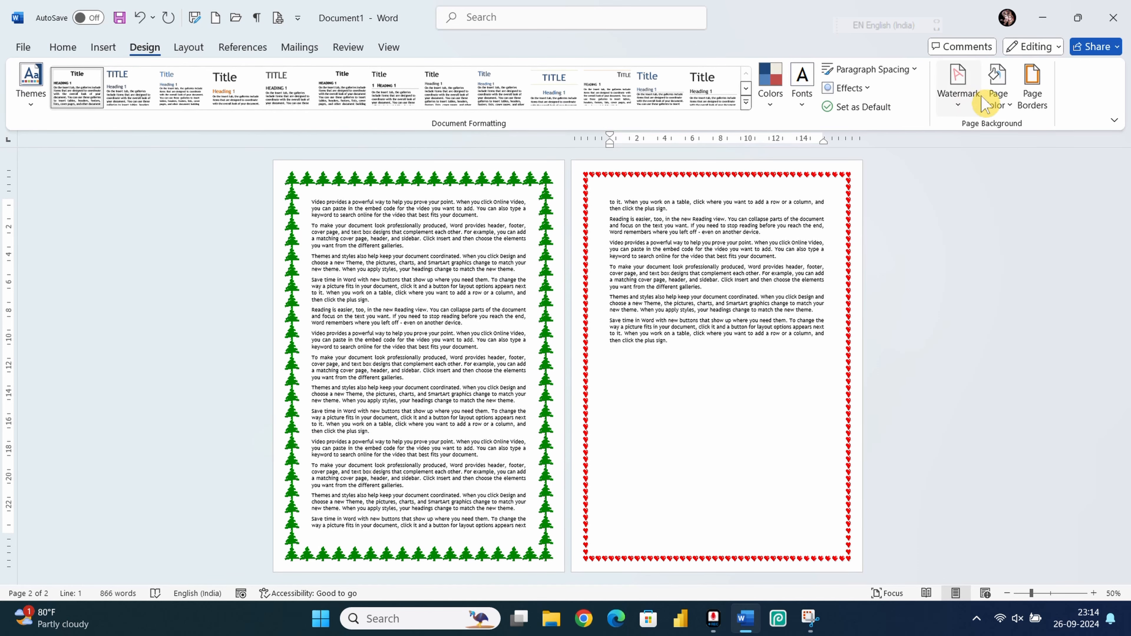
{"action": "left_click", "coordinate": [1032, 89]}
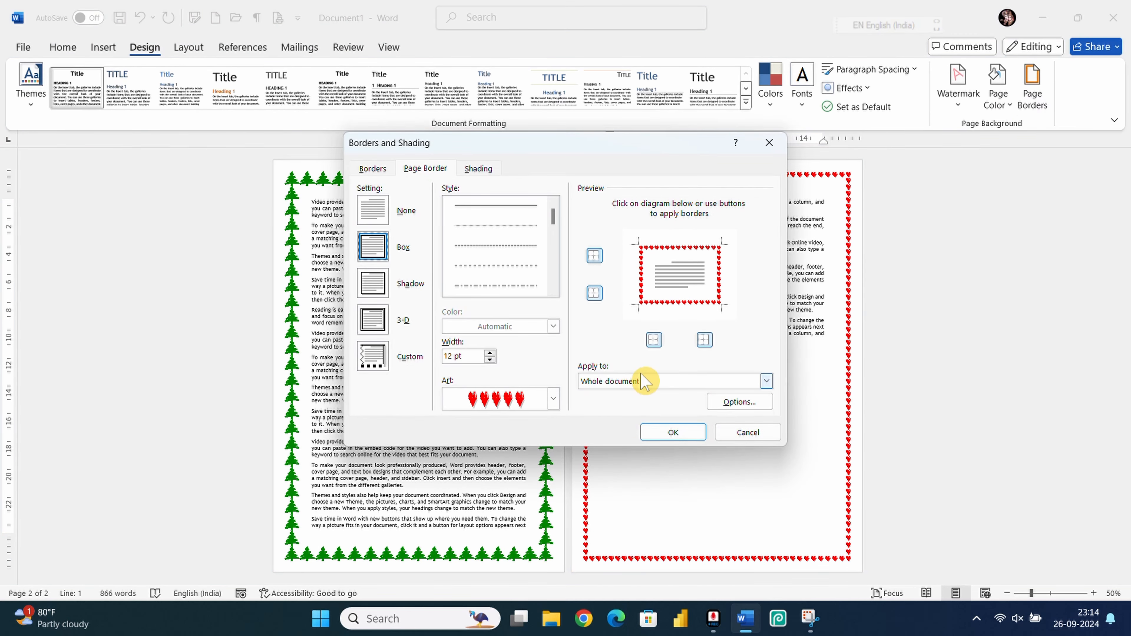
{"action": "left_click", "coordinate": [655, 382]}
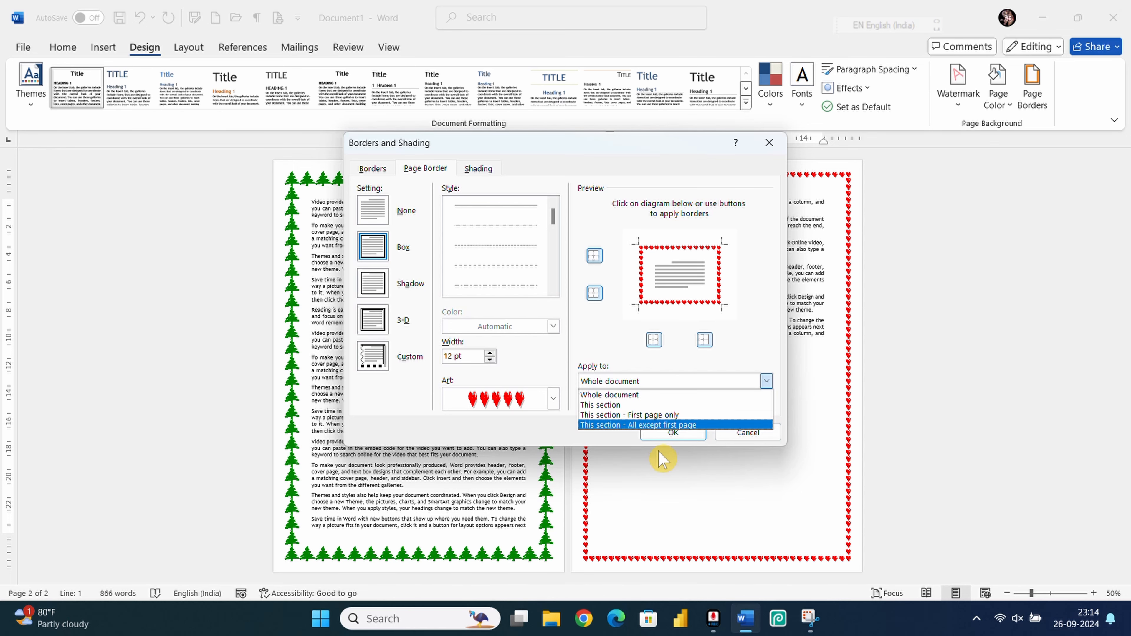
{"action": "left_click", "coordinate": [747, 426]}
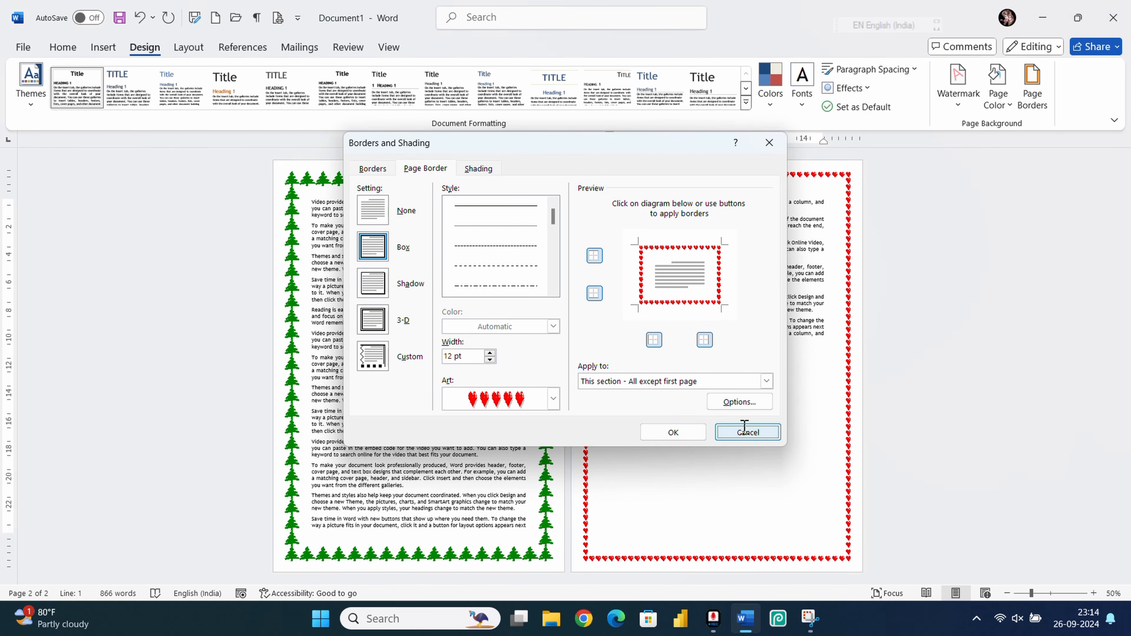
{"action": "left_click", "coordinate": [748, 431]}
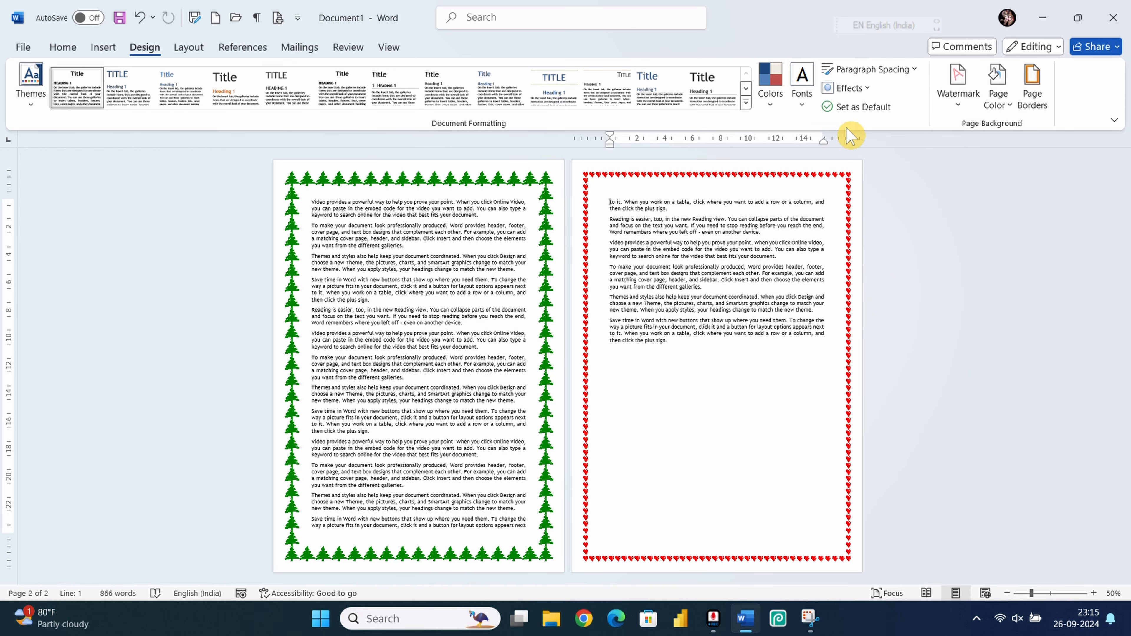
{"action": "left_click", "coordinate": [180, 47]}
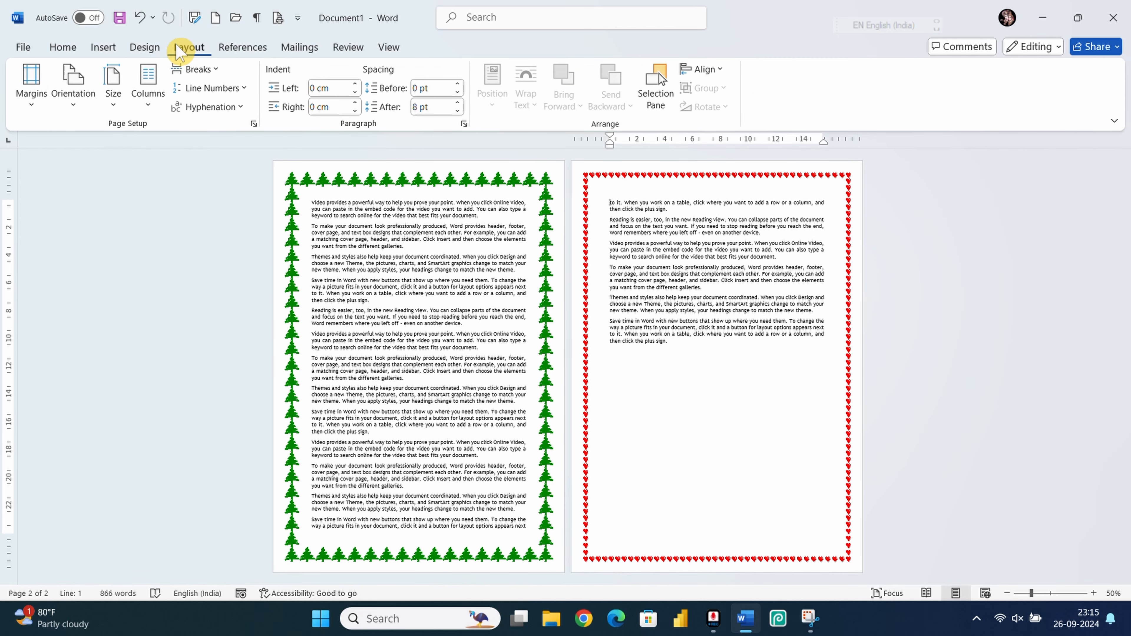